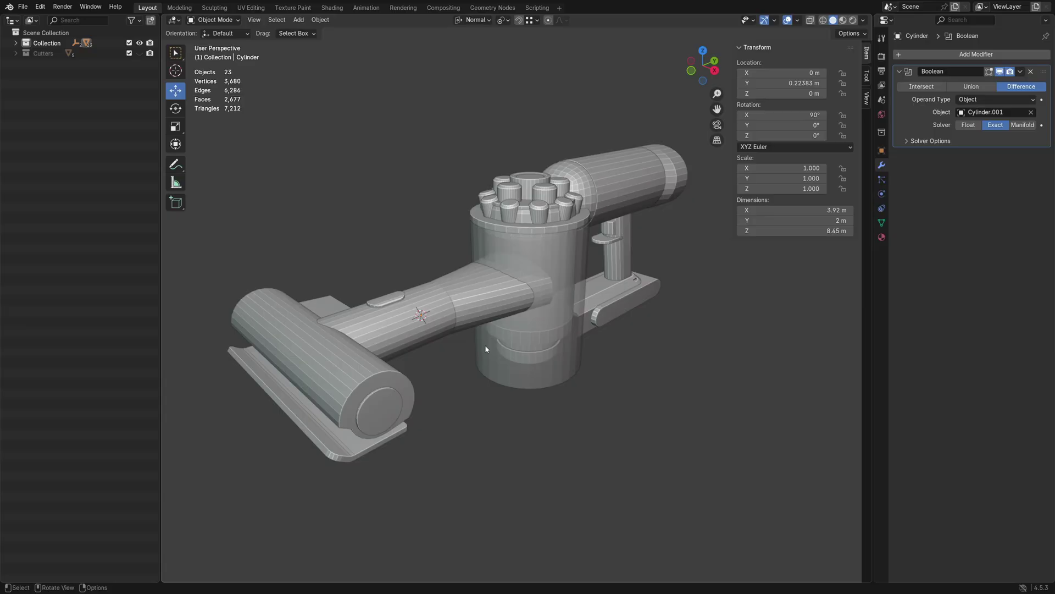
# Step: Make the hidden Cutters collection visible alongside the vacuum model and clear the selection
pyautogui.moveTo(532, 411); pyautogui.dragTo(512, 400, button='middle')
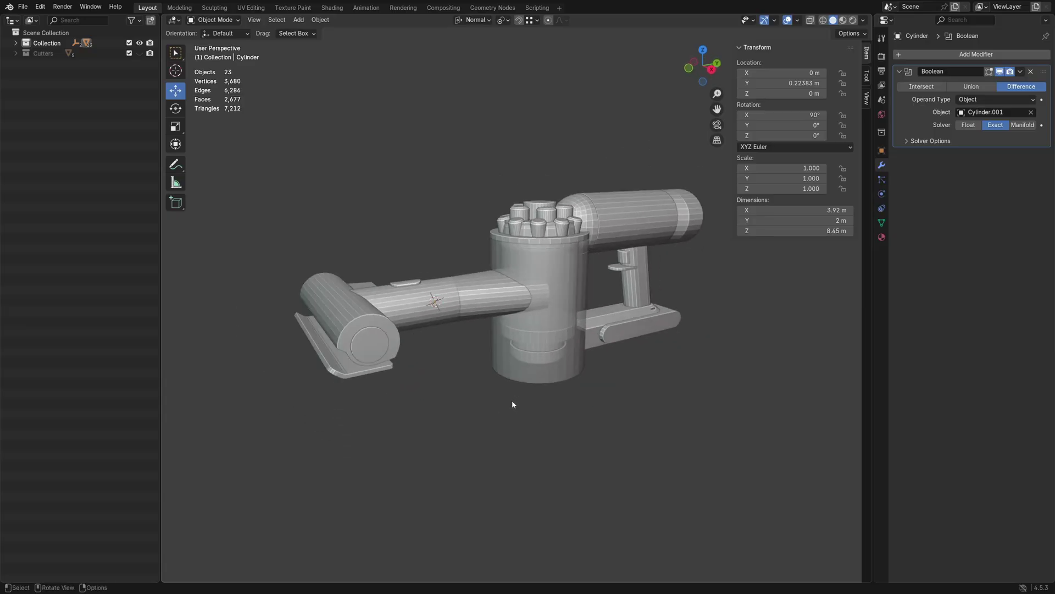
pyautogui.hotkey('shift', '2')
pyautogui.press('a')
pyautogui.hotkey('alt', 'a')
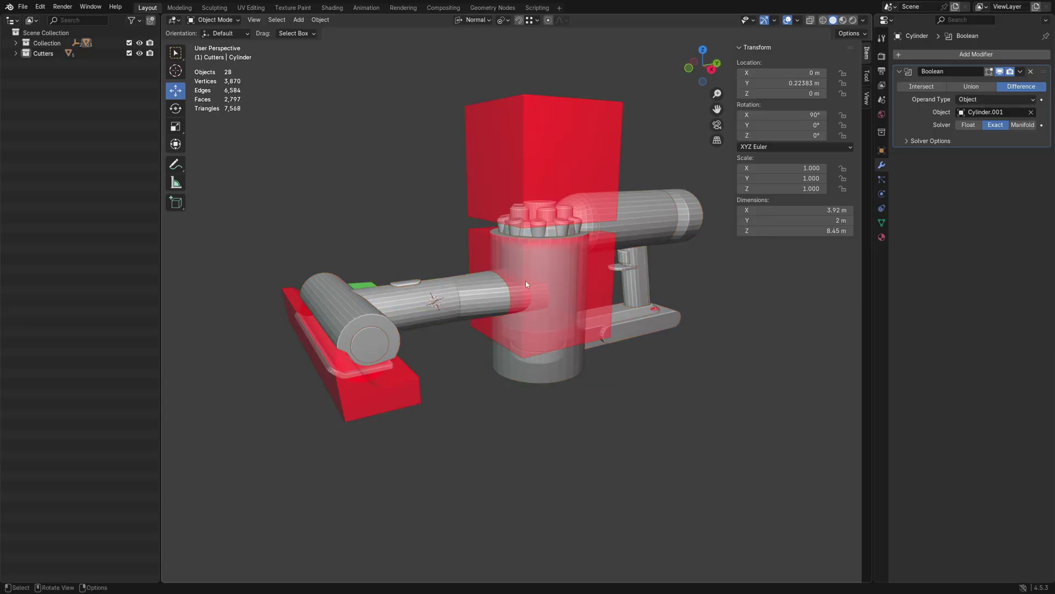
# Step: Examine the red and green cutter objects, the large cutter's properties and the roller head's Boolean modifiers
pyautogui.keyDown('shift'); pyautogui.moveTo(508, 327); pyautogui.dragTo(487, 350, button='middle'); pyautogui.keyUp('shift')
pyautogui.scroll(4, 440, 363)
pyautogui.keyDown('shift'); pyautogui.moveTo(401, 379); pyautogui.dragTo(588, 342, button='middle'); pyautogui.keyUp('shift')
pyautogui.scroll(-3, 589, 342)
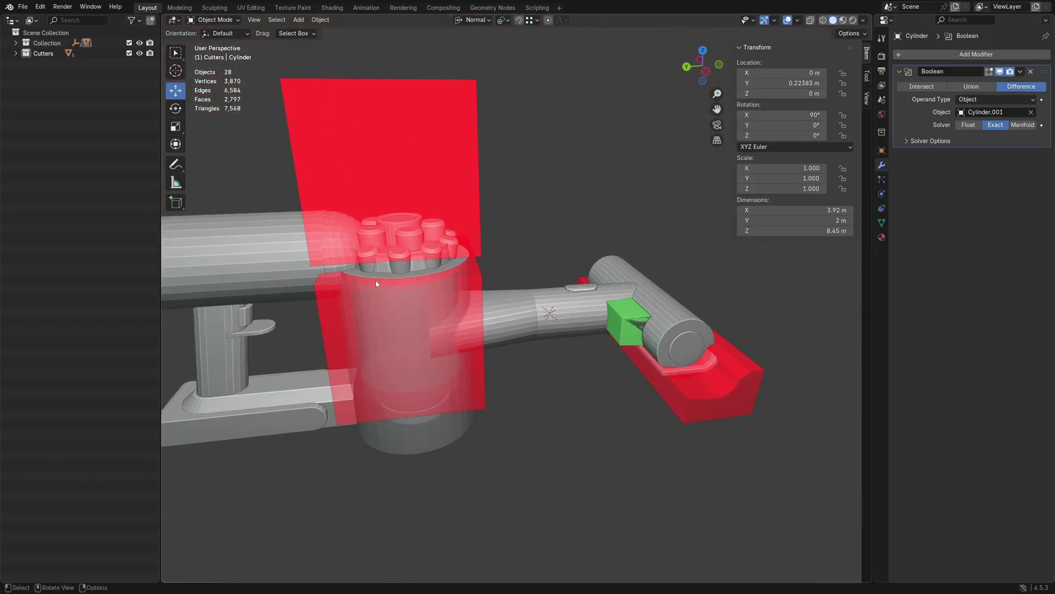
pyautogui.click(427, 206)
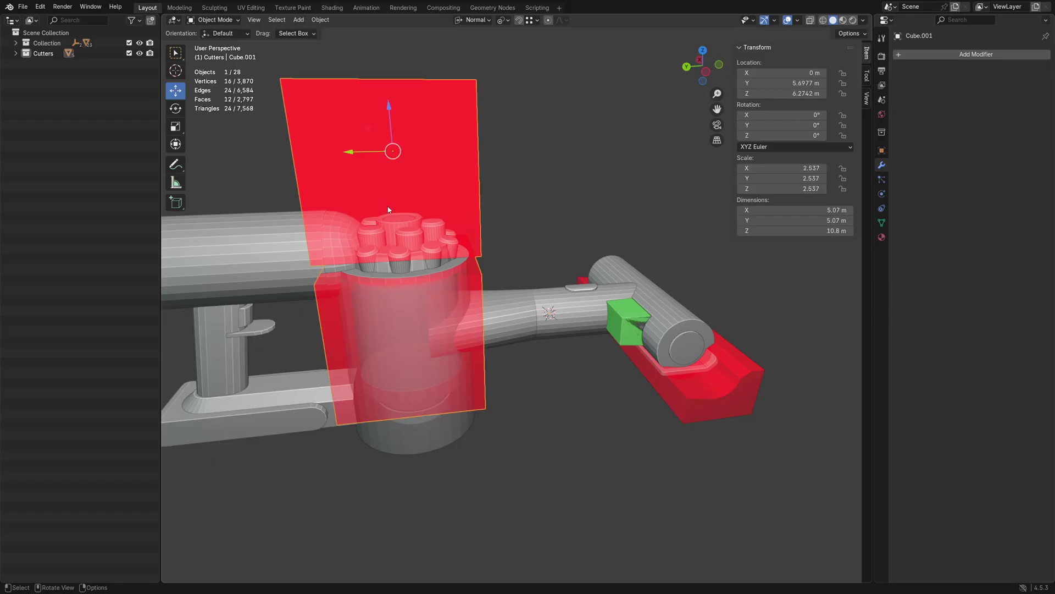
pyautogui.click(691, 364)
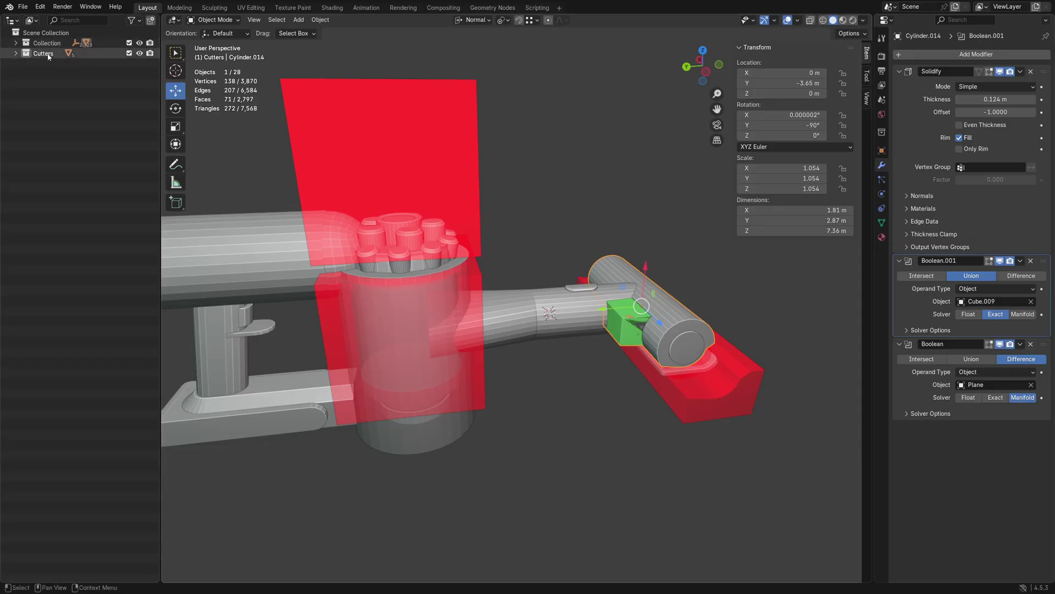
pyautogui.click(576, 404)
# Step: Add a cube and move it horizontally in front of the model to about X 17.74 m, Y -1.73 m
pyautogui.moveTo(609, 396); pyautogui.dragTo(484, 344, button='middle')
pyautogui.scroll(-3, 593, 388)
pyautogui.hotkey('shift', 'a')
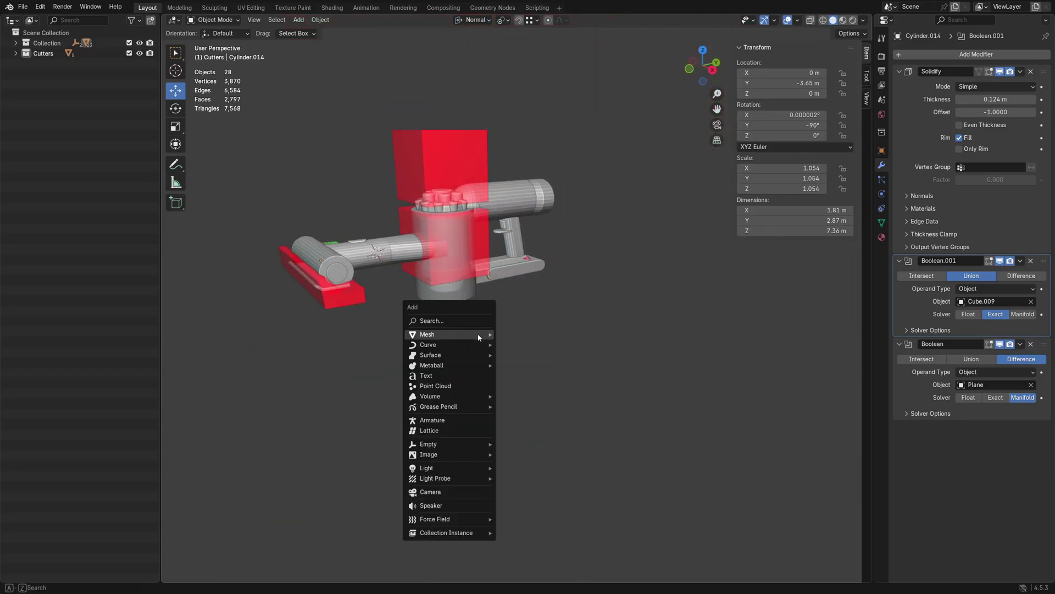
pyautogui.moveTo(478, 338)
pyautogui.click(546, 345)
pyautogui.press('g')
pyautogui.hotkey('shift', 'z')
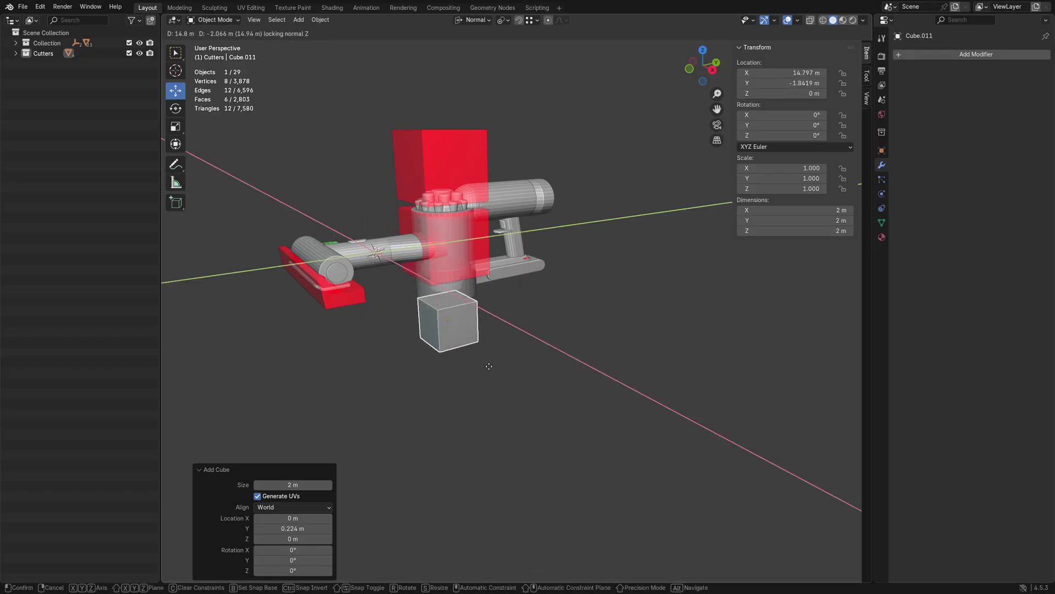
pyautogui.click(523, 384)
# Step: Enlarge the cube in Edit Mode with Shrink/Fatten by an offset of about 2.43 m
pyautogui.hotkey('ctrl', 'Tab')
pyautogui.click(584, 384)
pyautogui.hotkey('alt', 's')
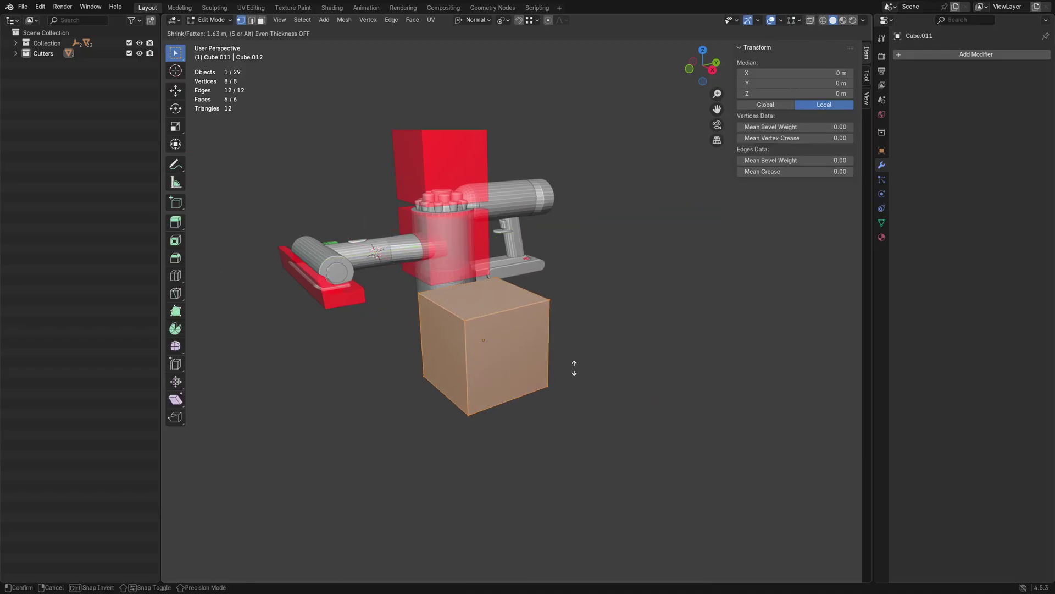
pyautogui.click(575, 364)
pyautogui.moveTo(575, 364); pyautogui.dragTo(498, 354, button='middle')
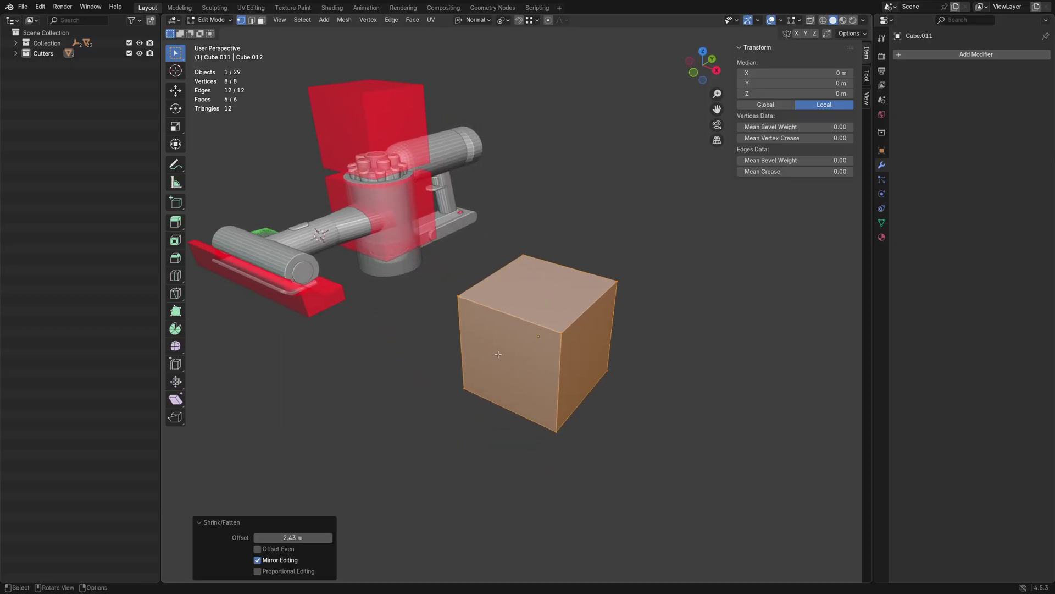
# Step: Extrude the cube's front face outward by about 4.25 m
pyautogui.hotkey('alt', 'a')
pyautogui.press('3')
pyautogui.click(498, 354)
pyautogui.press('e')
pyautogui.click(515, 394)
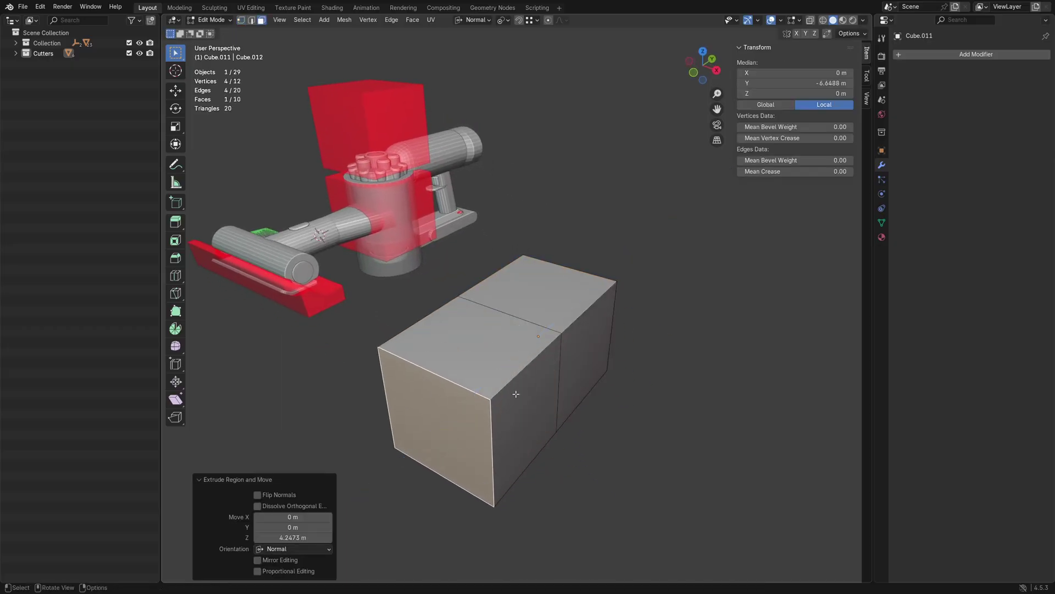
# Step: Lower the top front edge of the extruded block by about 1.25 m along global Z to form a slope
pyautogui.click(456, 381)
pyautogui.click(456, 386)
pyautogui.press('2')
pyautogui.click(452, 383)
pyautogui.press('g')
pyautogui.press('z')
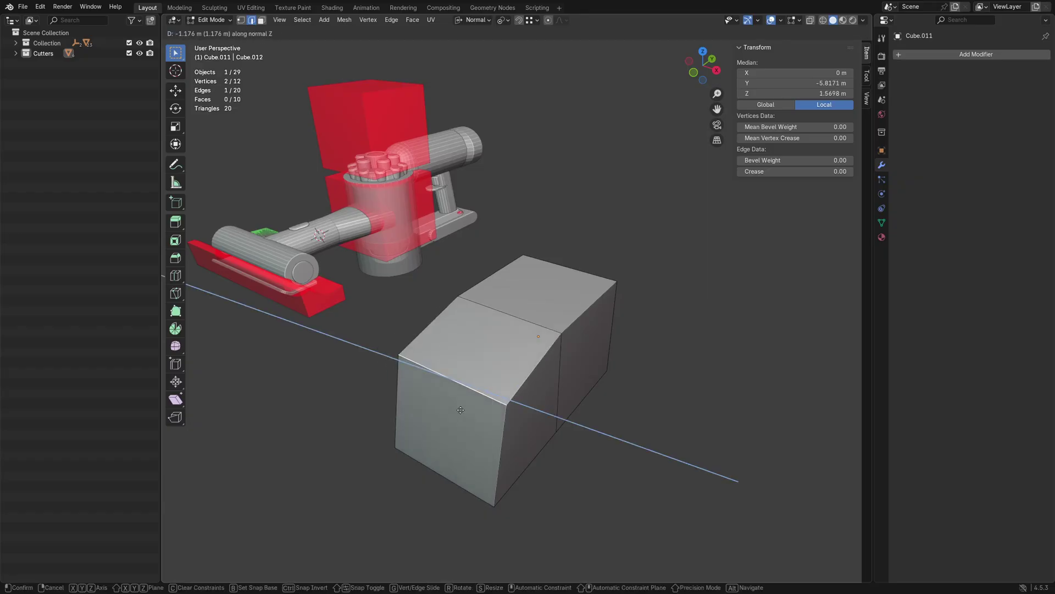
pyautogui.press('z')
pyautogui.click(461, 412)
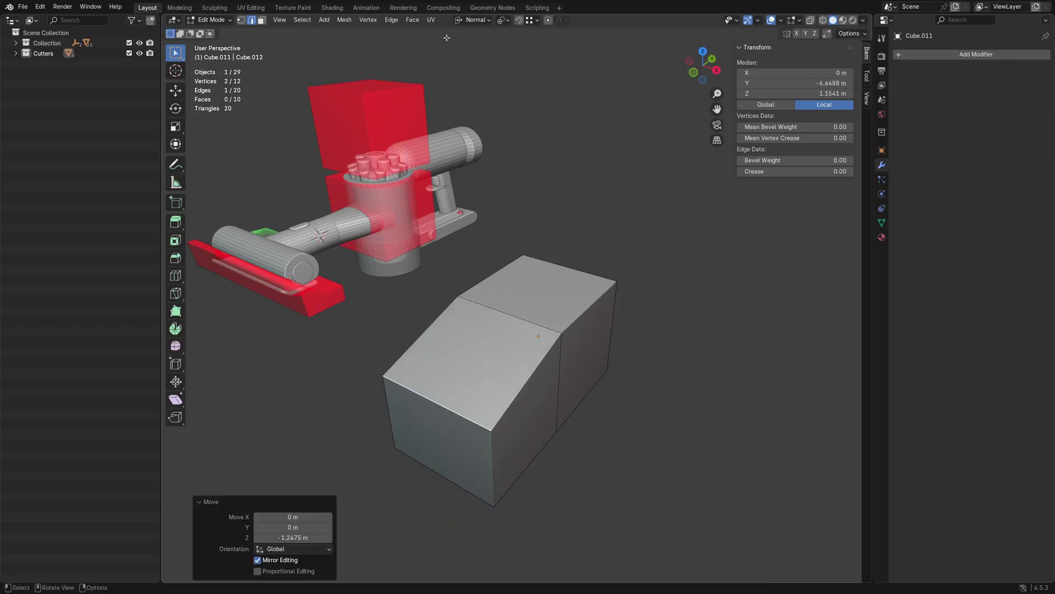
# Step: Set the transform orientation to Global and return to Object Mode
pyautogui.click(471, 22)
pyautogui.click(451, 52)
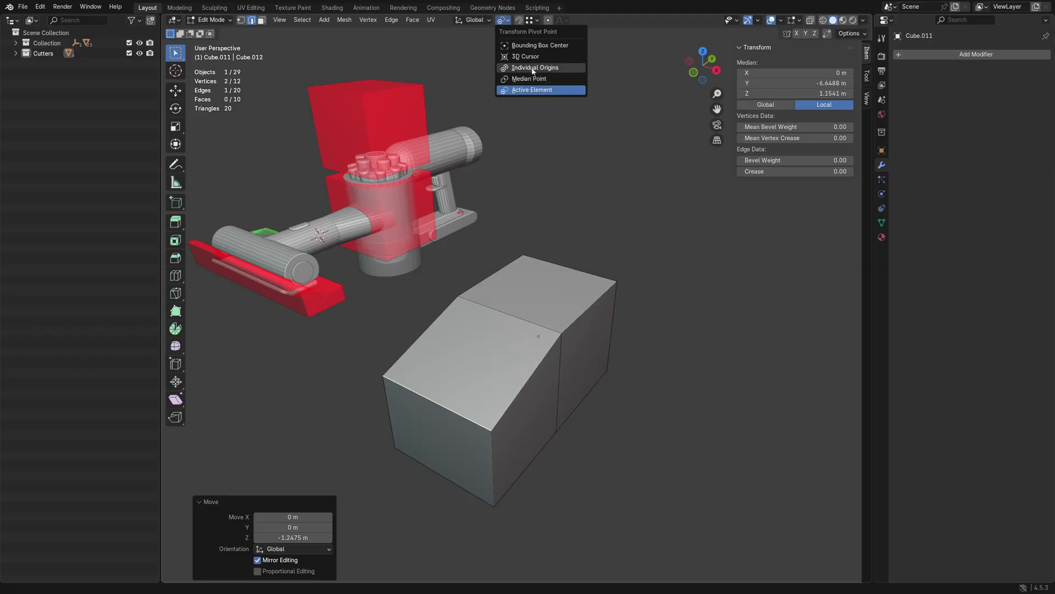
pyautogui.keyDown('shift'); pyautogui.moveTo(588, 367); pyautogui.dragTo(570, 321, button='middle'); pyautogui.keyUp('shift')
pyautogui.hotkey('ctrl', 'Tab')
pyautogui.click(522, 328)
# Step: Add a second cube and move it beside the block's rear end, raising it along Z to about -0.34 m
pyautogui.hotkey('shift', 'a')
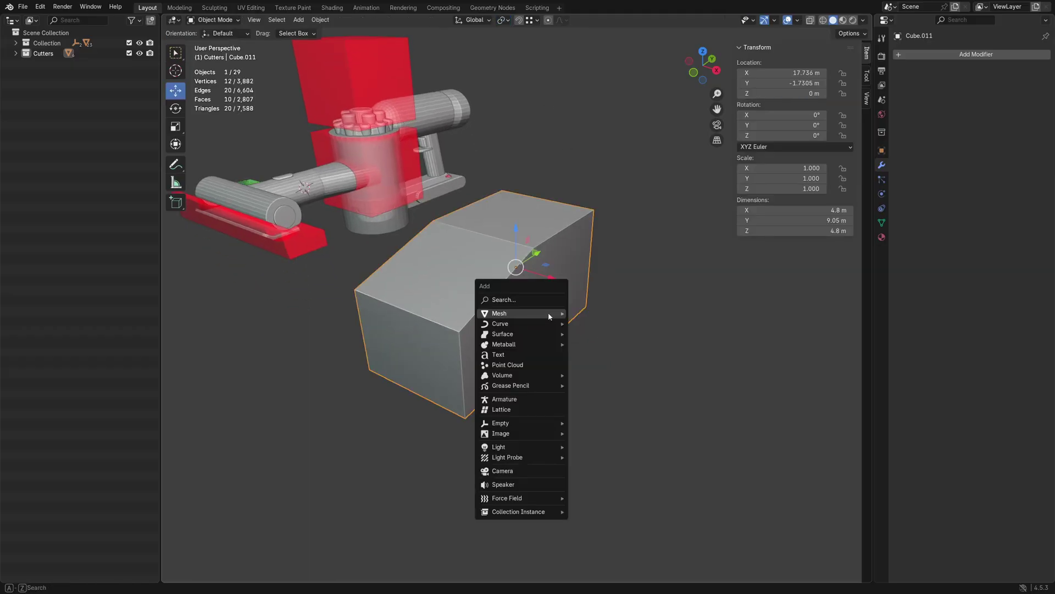
pyautogui.moveTo(549, 313)
pyautogui.click(603, 324)
pyautogui.press('g')
pyautogui.click(619, 325)
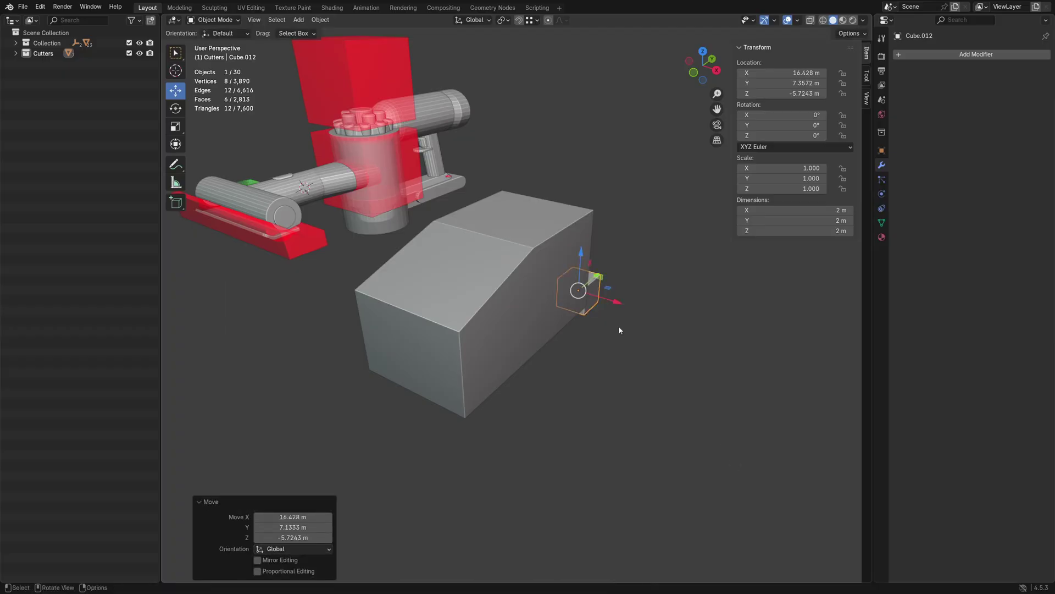
pyautogui.press('g')
pyautogui.press('z')
pyautogui.click(567, 202)
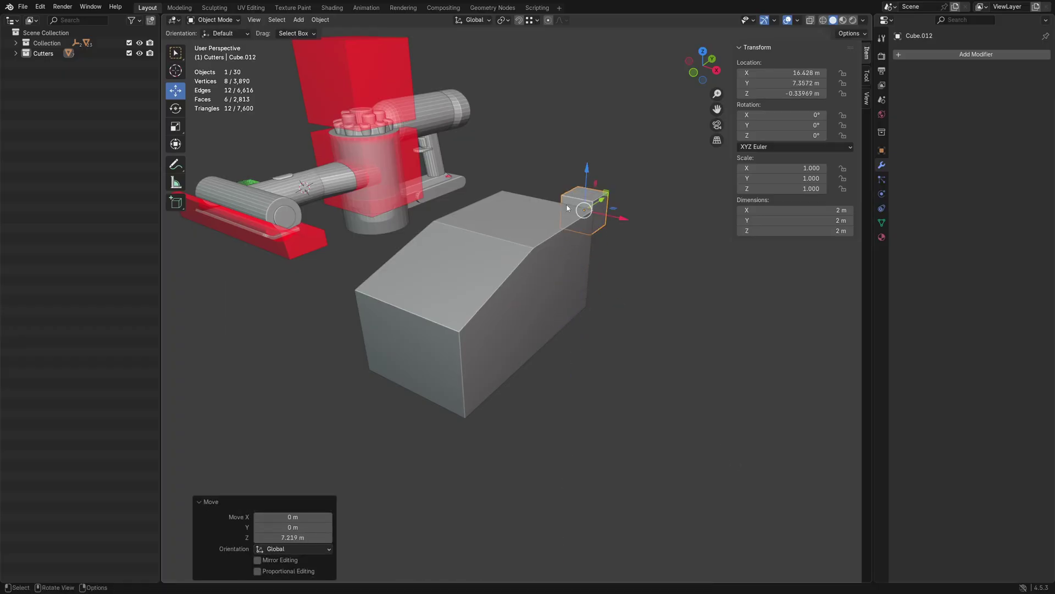
# Step: Place the small cube across the block's upper side edge at about X 19.93, Y -1.73, Z 2.16 m
pyautogui.press('g')
pyautogui.hotkey('shift', 'z')
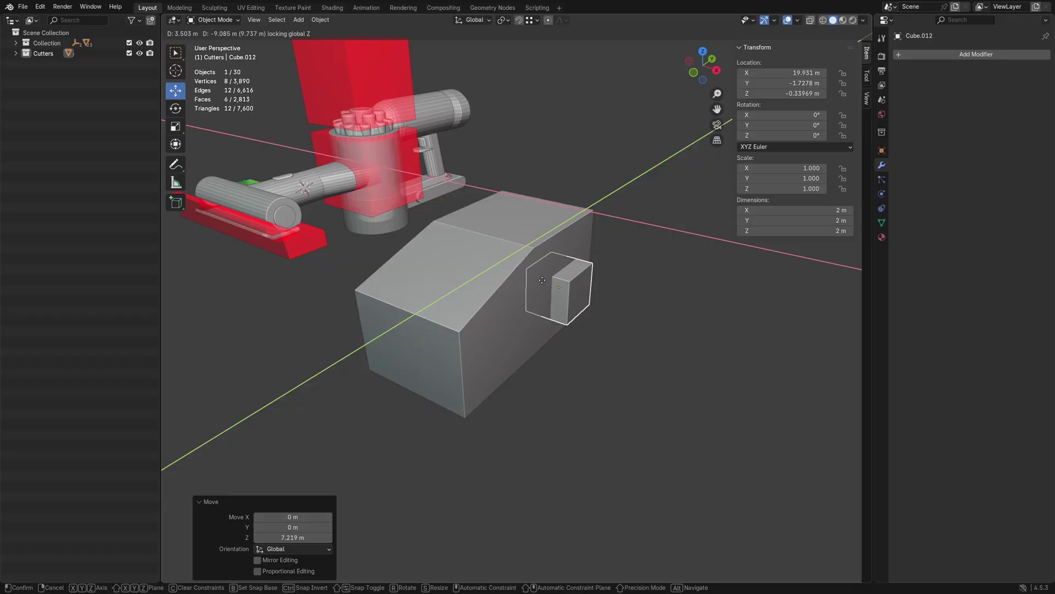
pyautogui.click(543, 278)
pyautogui.press('g')
pyautogui.press('z')
pyautogui.click(550, 220)
# Step: Extend the small cube's rear face past the block's end, making it about 5.07 m long in Y
pyautogui.moveTo(607, 261); pyautogui.dragTo(509, 275, button='middle')
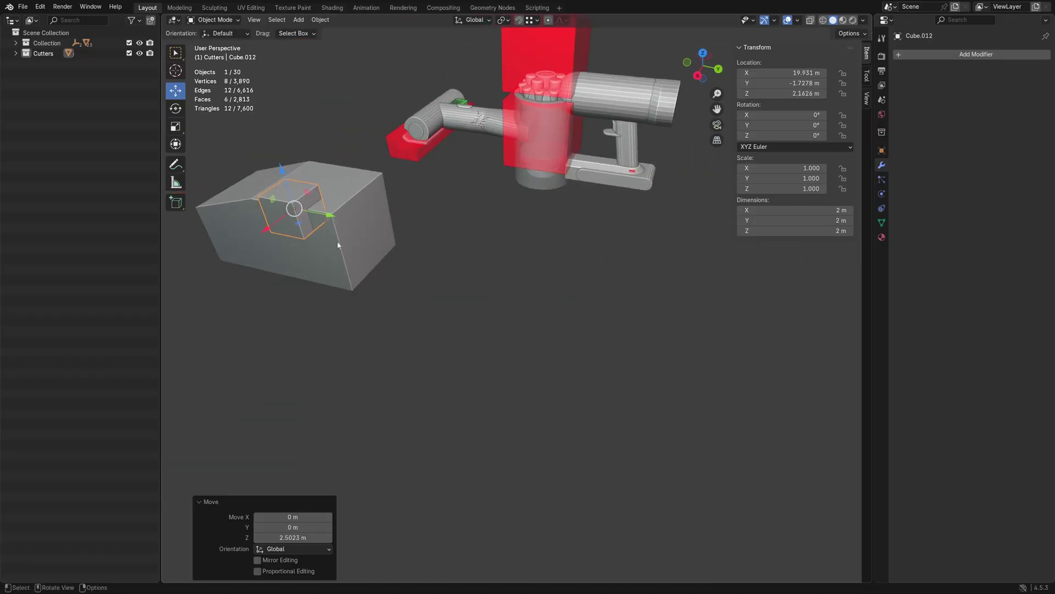
pyautogui.press('`')
pyautogui.click(401, 252)
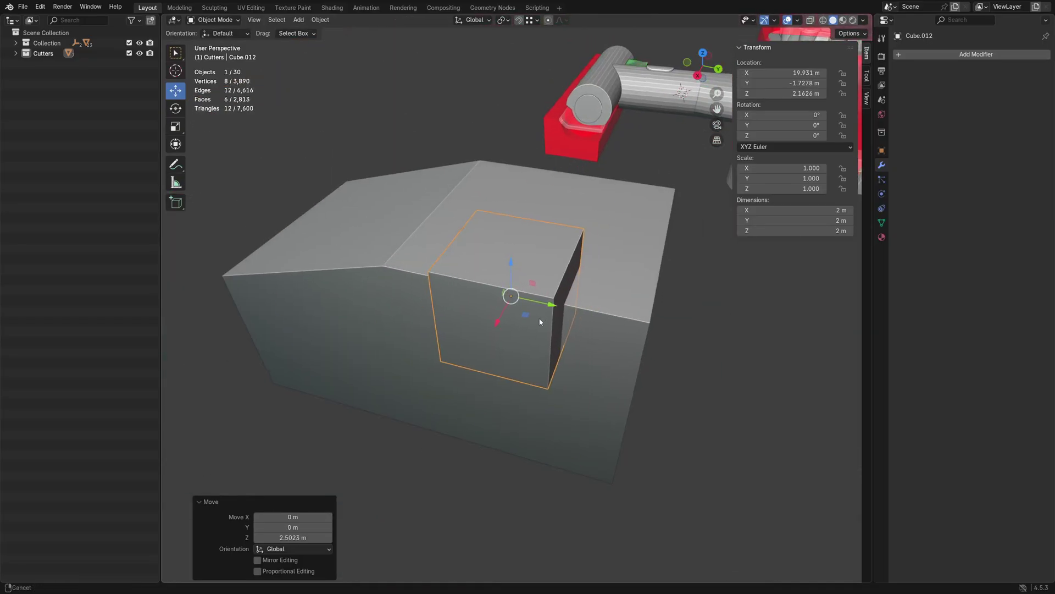
pyautogui.hotkey('ctrl', 'Tab')
pyautogui.click(537, 292)
pyautogui.click(480, 271)
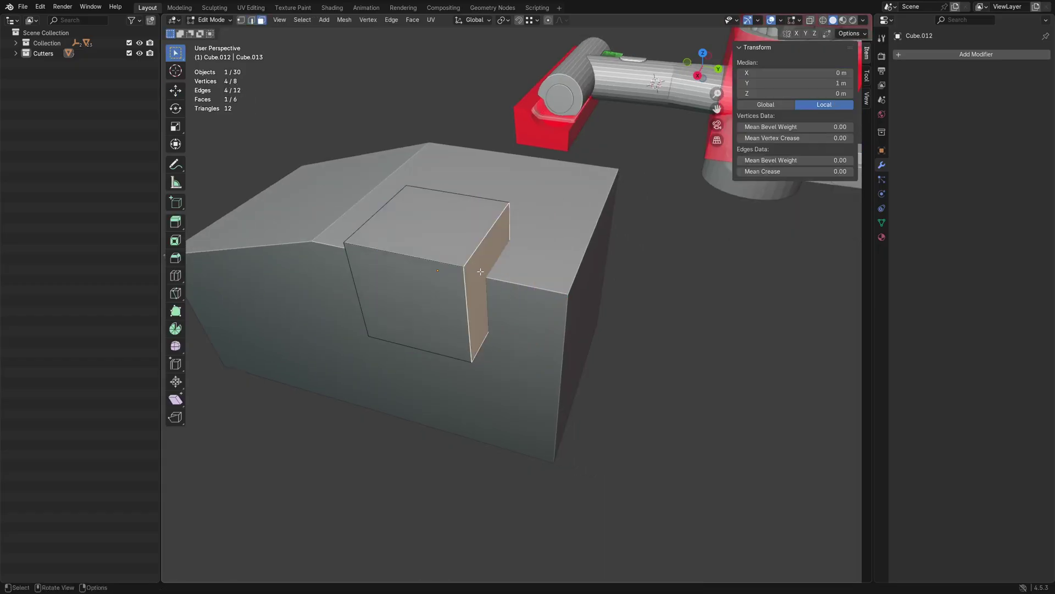
pyautogui.press('e')
pyautogui.click(664, 311)
pyautogui.press('Tab')
pyautogui.moveTo(664, 311); pyautogui.dragTo(646, 280, button='middle')
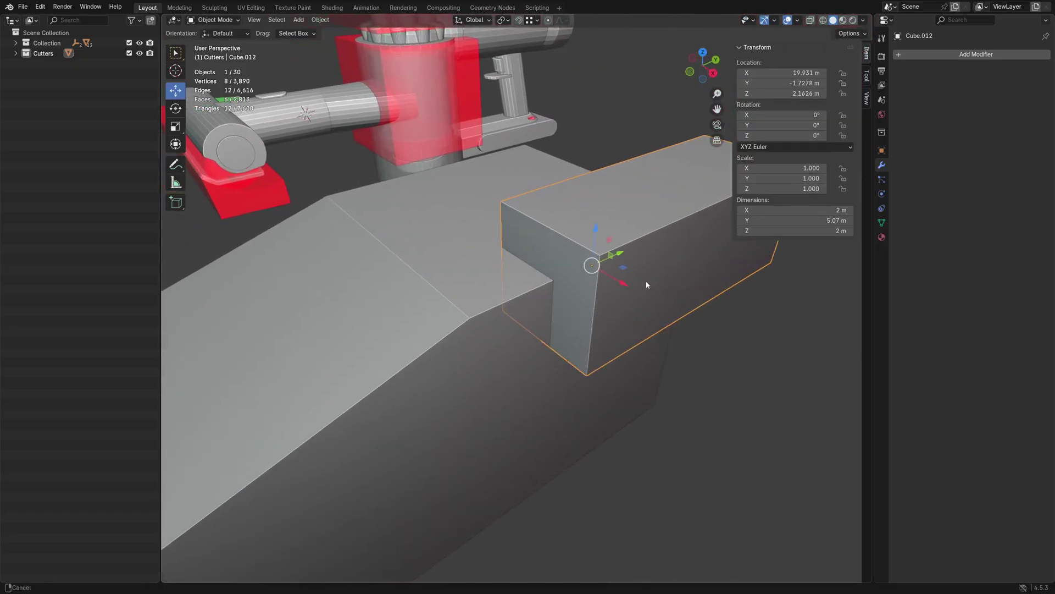
# Step: Try displaying the elongated box as Wire in its Viewport Display settings
pyautogui.click(882, 150)
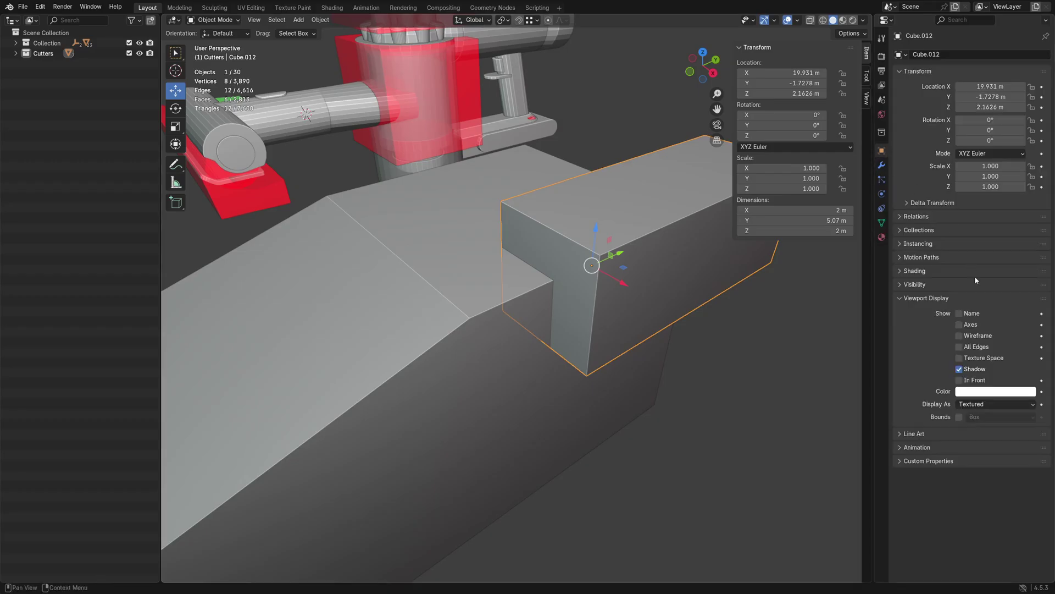
pyautogui.click(923, 298)
pyautogui.click(923, 298)
pyautogui.click(984, 404)
pyautogui.click(981, 429)
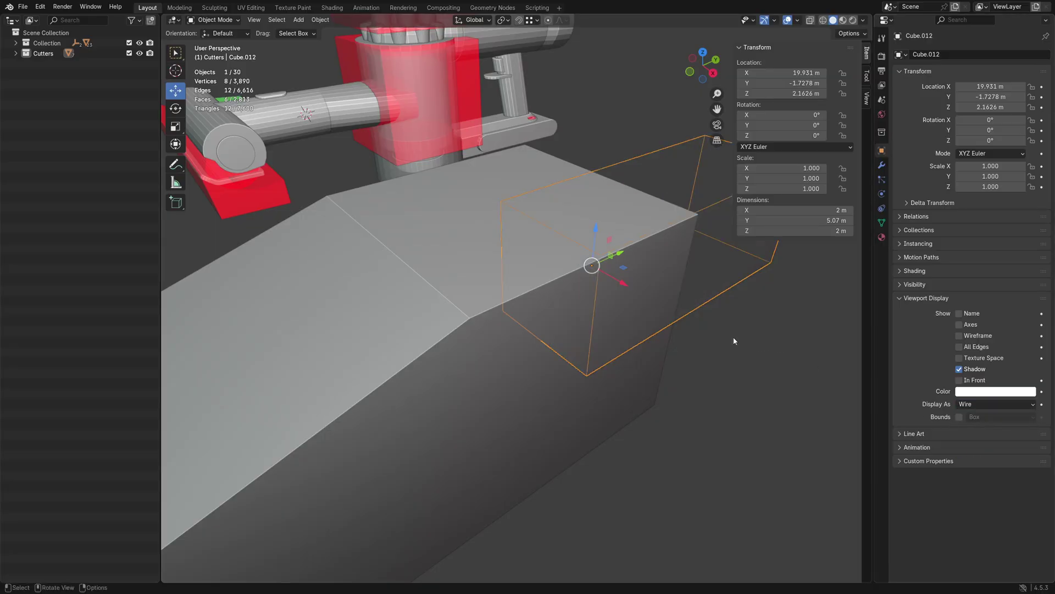
pyautogui.moveTo(734, 340); pyautogui.dragTo(678, 313, button='middle')
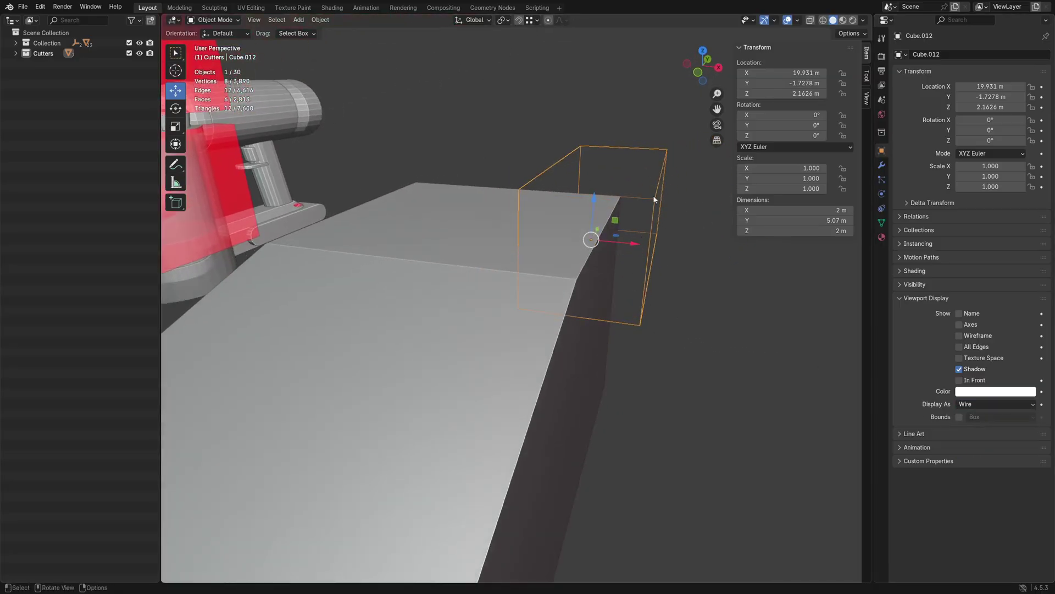
pyautogui.moveTo(636, 193); pyautogui.dragTo(433, 163, button='middle')
pyautogui.hotkey('ctrl', 'z')
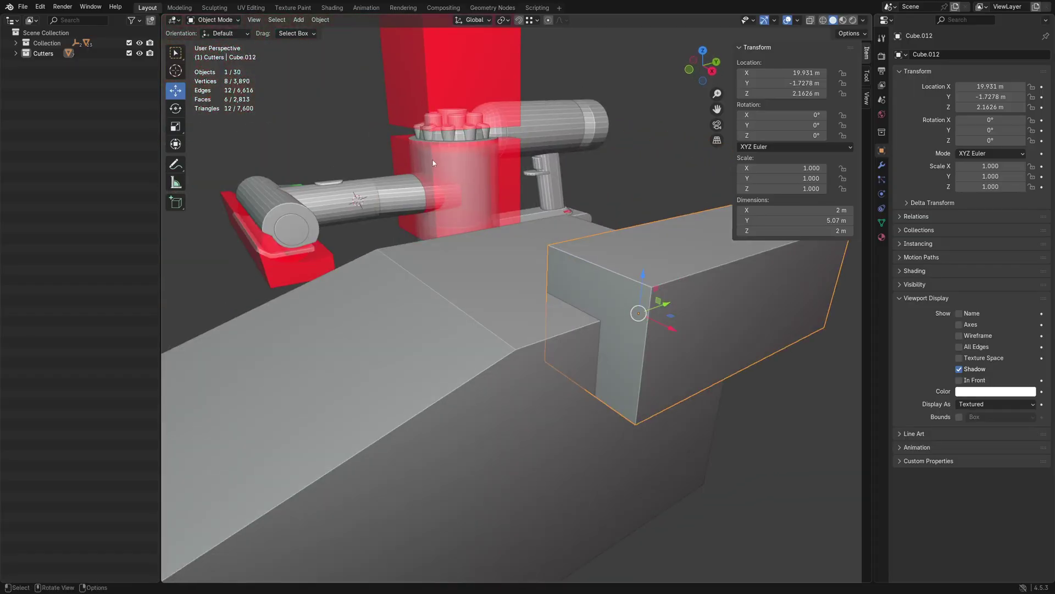
# Step: Examine the large red cutter around the vacuum's cylindrical body and its viewport display settings
pyautogui.click(452, 172)
pyautogui.press('KP_Decimal')
pyautogui.moveTo(467, 244); pyautogui.dragTo(556, 272, button='middle')
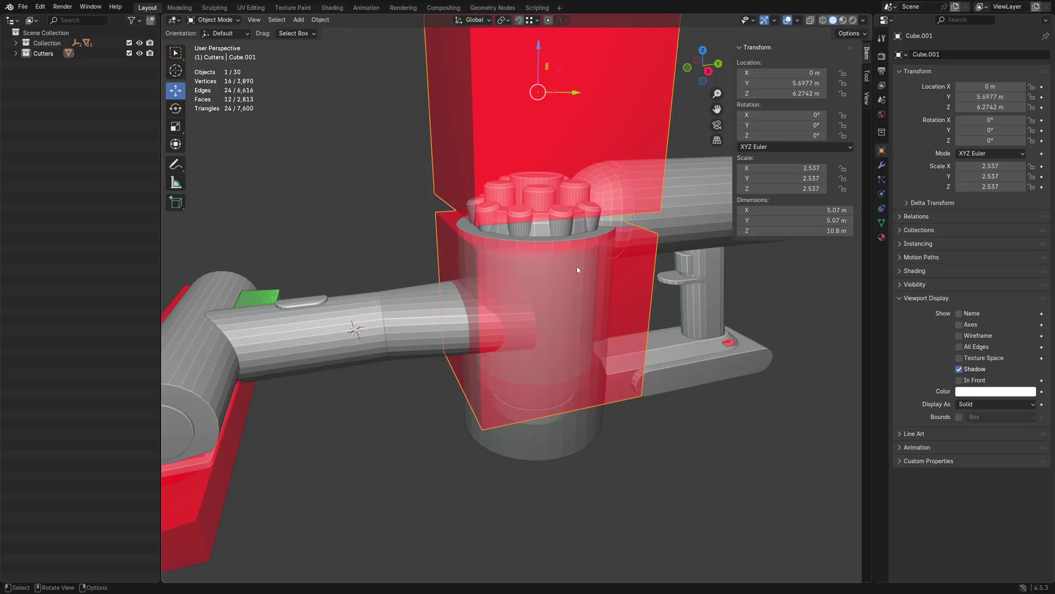
pyautogui.scroll(-5, 577, 270)
pyautogui.keyDown('shift'); pyautogui.moveTo(561, 401); pyautogui.dragTo(545, 334, button='middle'); pyautogui.keyUp('shift')
pyautogui.moveTo(544, 334); pyautogui.dragTo(571, 273, button='middle')
# Step: Give the elongated box overlapping the block a new material named Difference
pyautogui.click(615, 279)
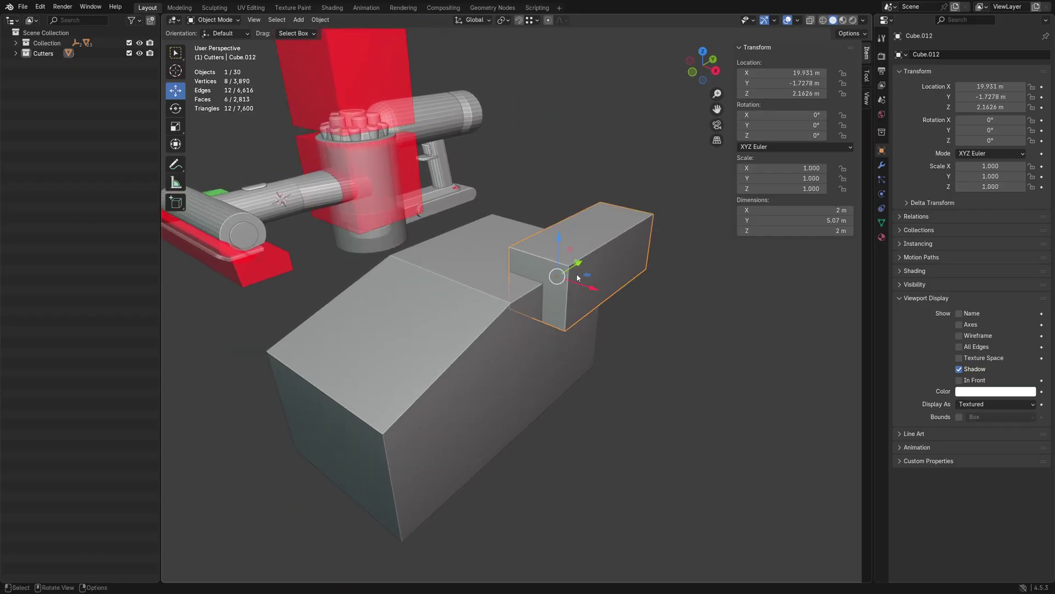
pyautogui.click(883, 238)
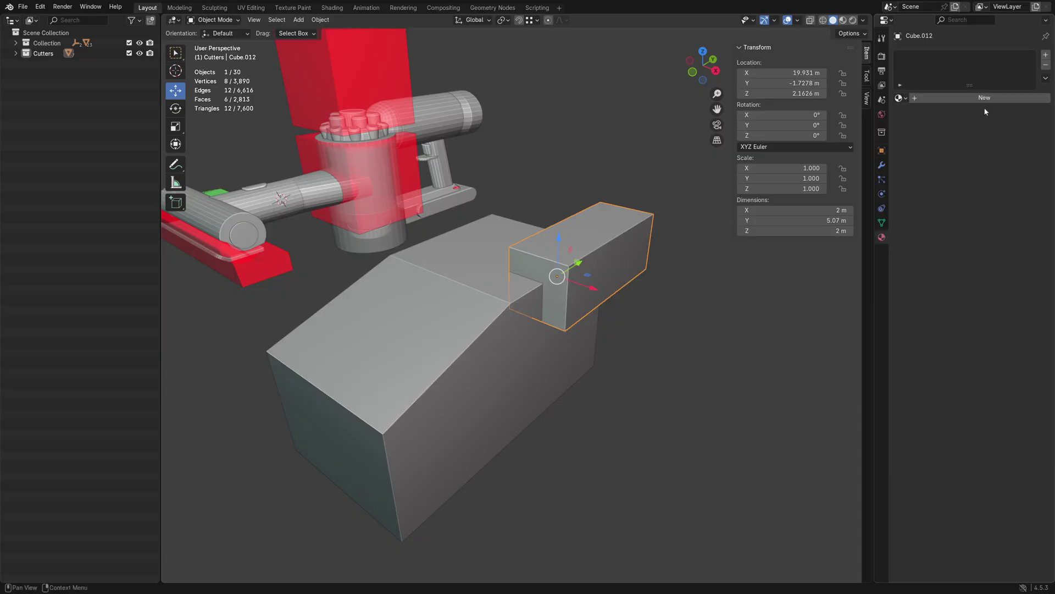
pyautogui.click(954, 96)
pyautogui.doubleClick(934, 99)
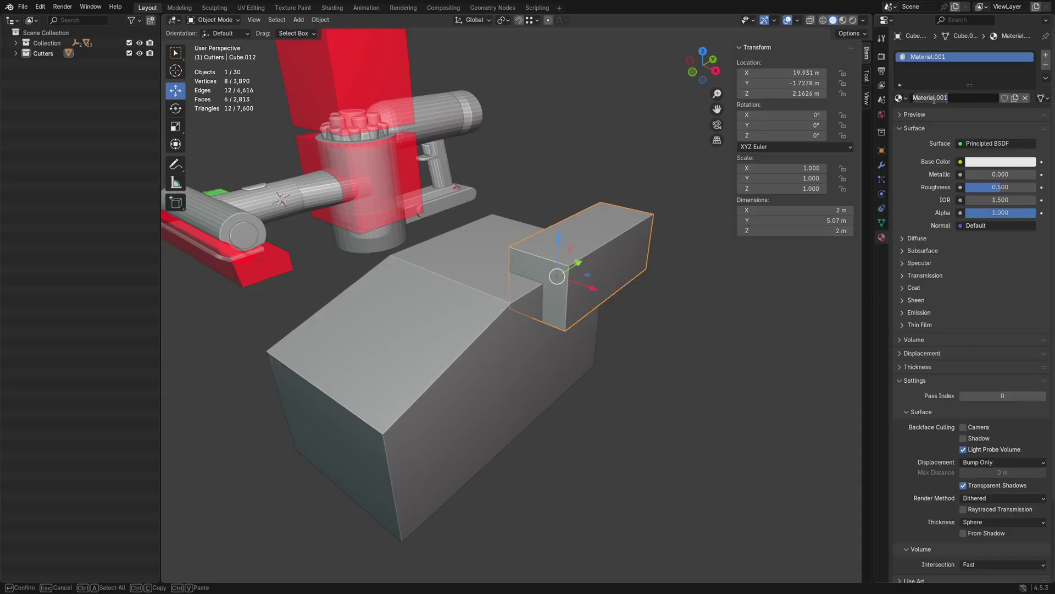
pyautogui.write('Difference')
pyautogui.press('Return')
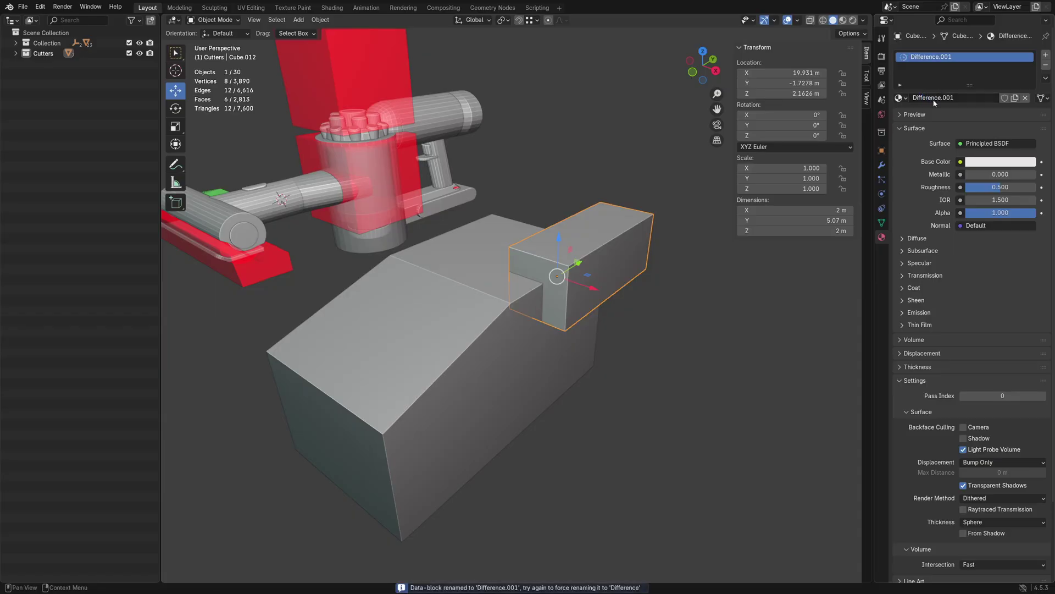
# Step: Rename the new material as Difference2 and set its Base Color to red
pyautogui.click(935, 99)
pyautogui.click(962, 99)
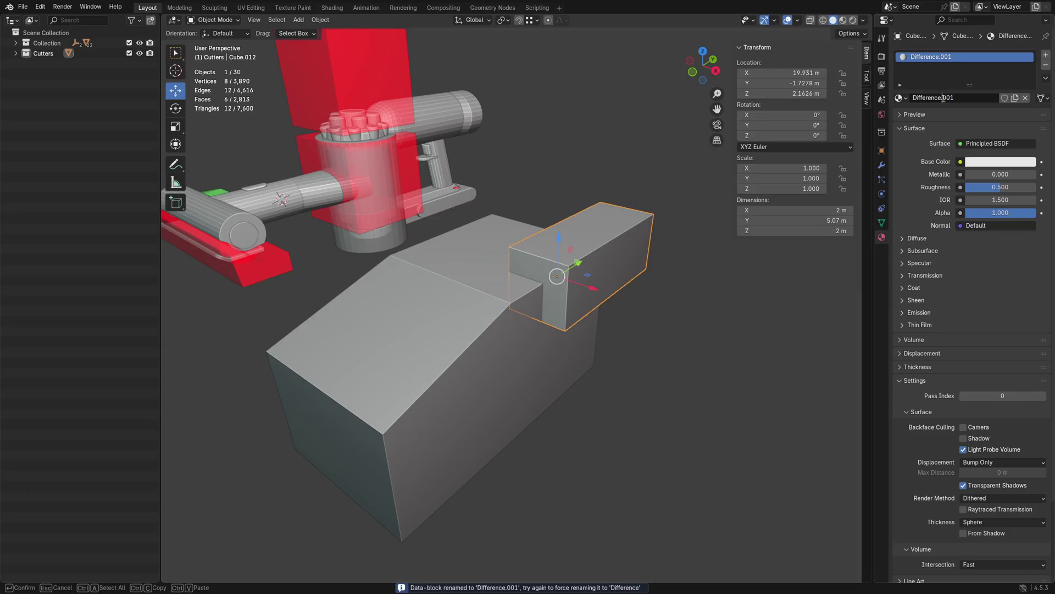
pyautogui.moveTo(943, 97); pyautogui.dragTo(966, 97)
pyautogui.write('2')
pyautogui.press('Return')
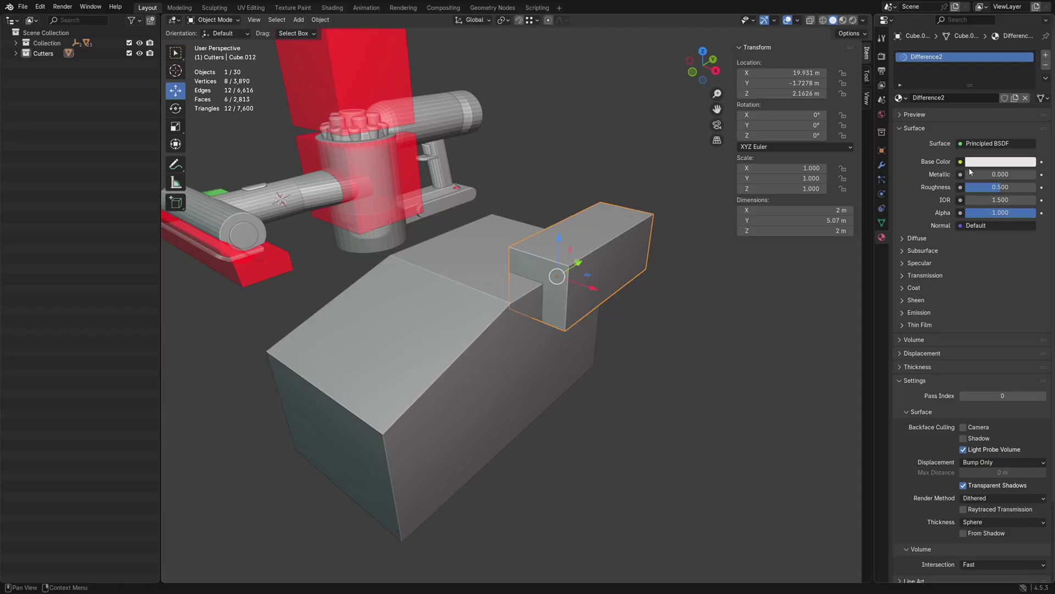
pyautogui.click(982, 163)
pyautogui.click(984, 253)
# Step: Apply the copied red Base Color to the Difference2 material's Viewport Display color
pyautogui.scroll(-4, 970, 368)
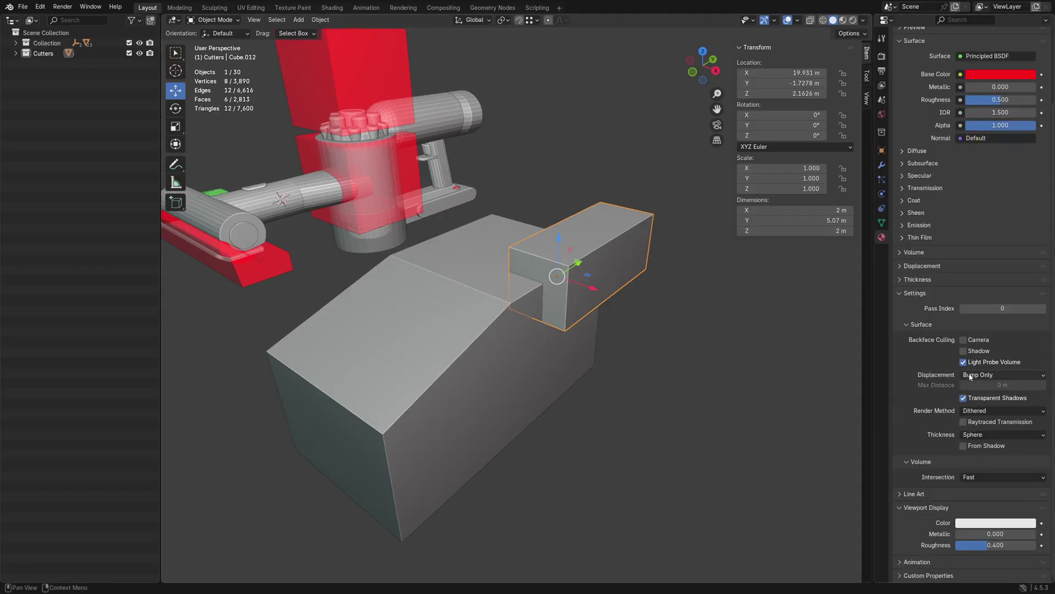
pyautogui.click(916, 294)
pyautogui.click(924, 407)
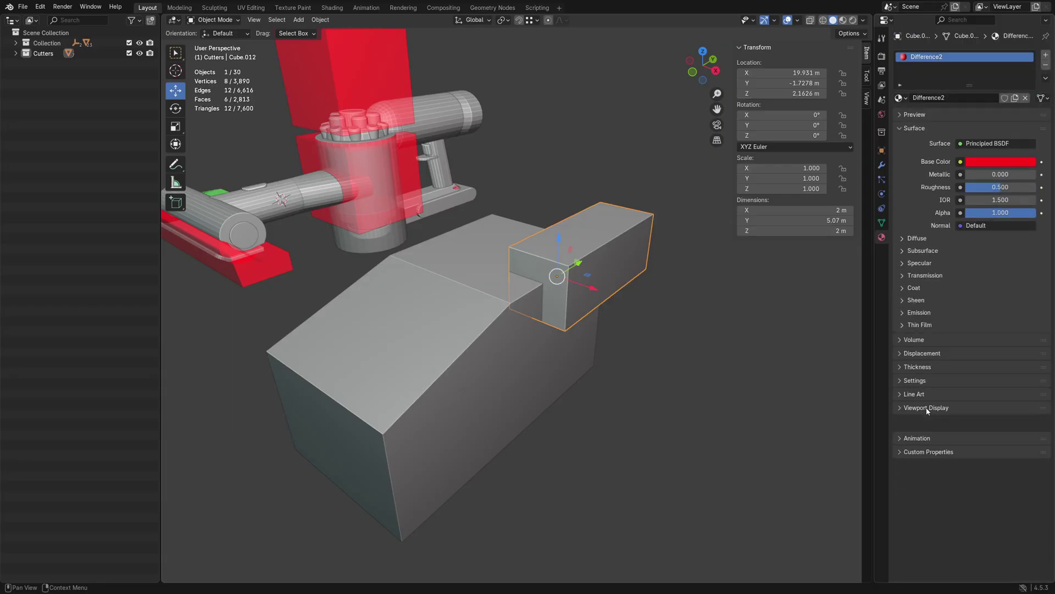
pyautogui.click(926, 407)
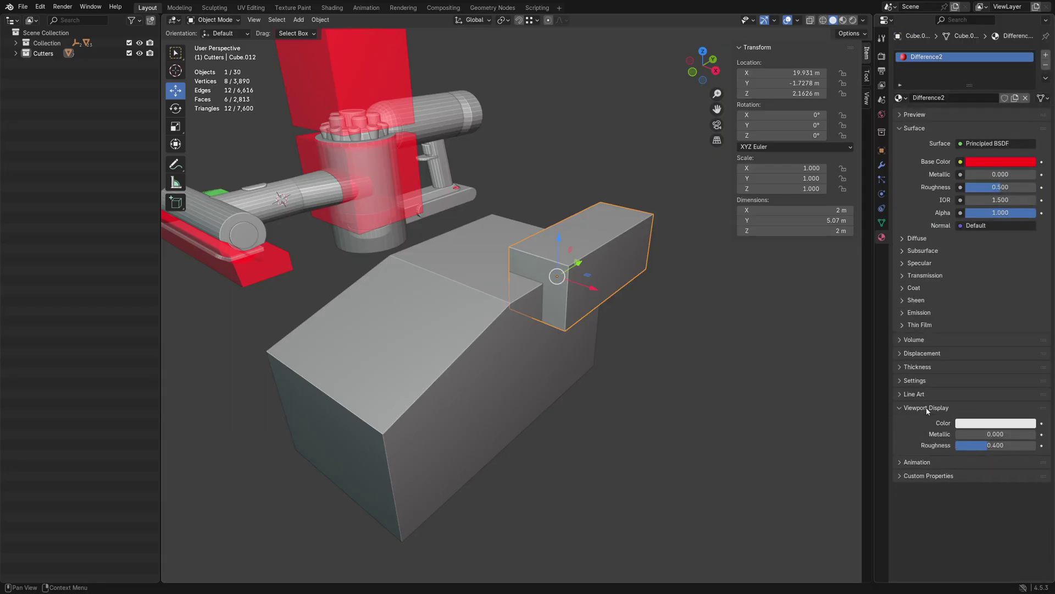
pyautogui.click(983, 424)
pyautogui.hotkey('ctrl', 'v')
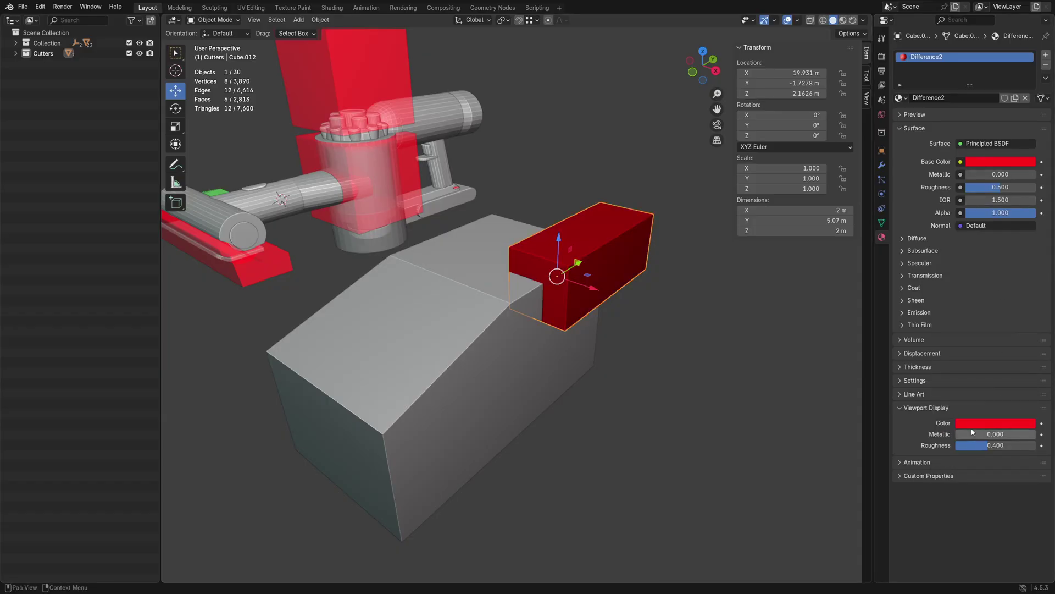
# Step: Lower the Alpha of the material's viewport display color to about 0.69 and set its Value to 4
pyautogui.click(1005, 424)
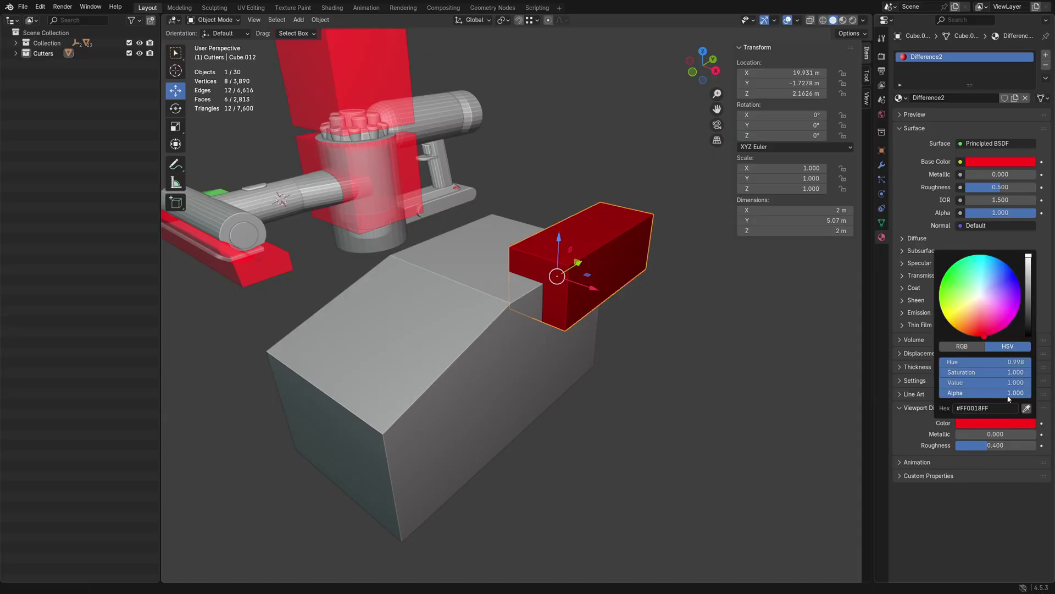
pyautogui.moveTo(1009, 398)
pyautogui.mouseDown()
pyautogui.moveTo(989, 392)
pyautogui.moveTo(1021, 392)
pyautogui.moveTo(986, 392)
pyautogui.moveTo(1003, 392)
pyautogui.mouseUp()
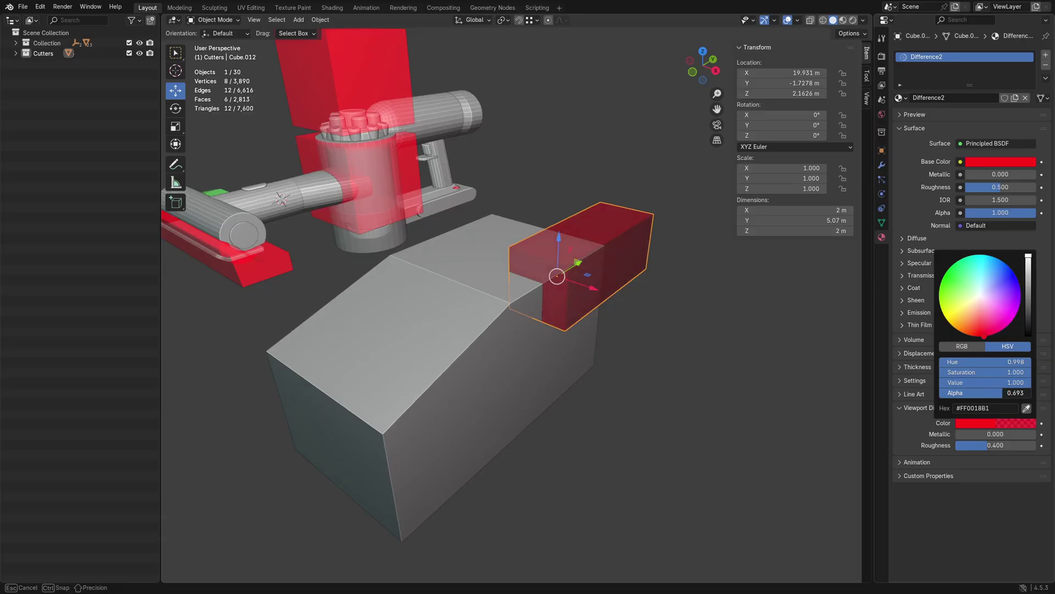
pyautogui.click(1004, 420)
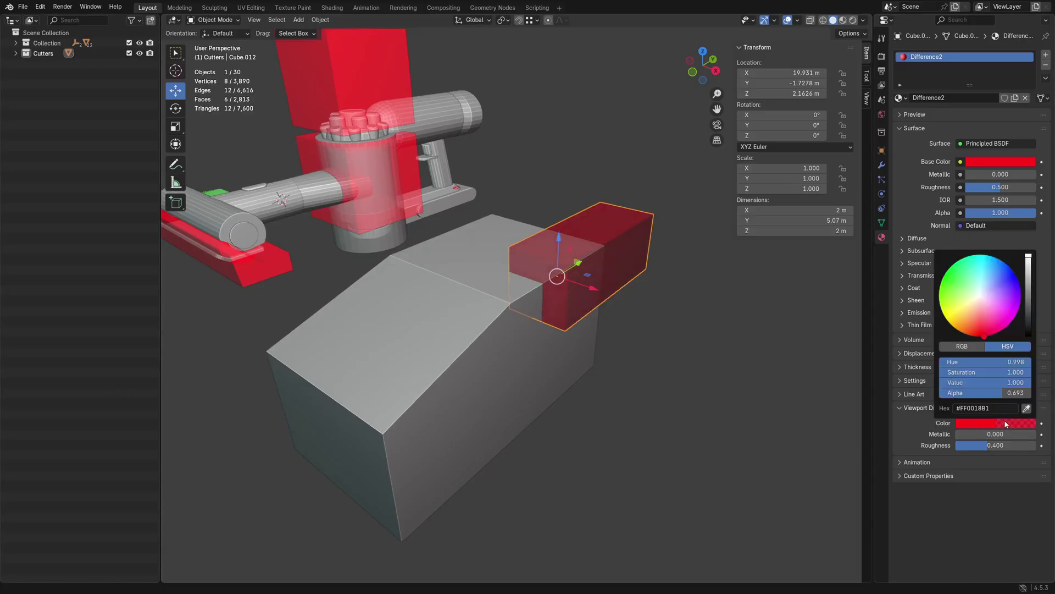
pyautogui.click(968, 382)
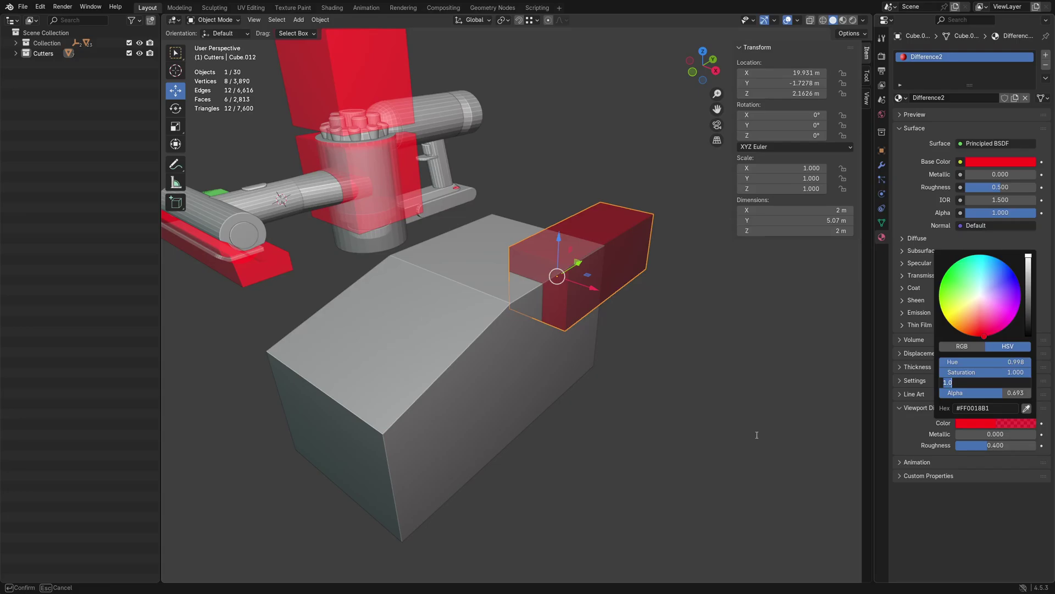
pyautogui.write('3')
pyautogui.press('Return')
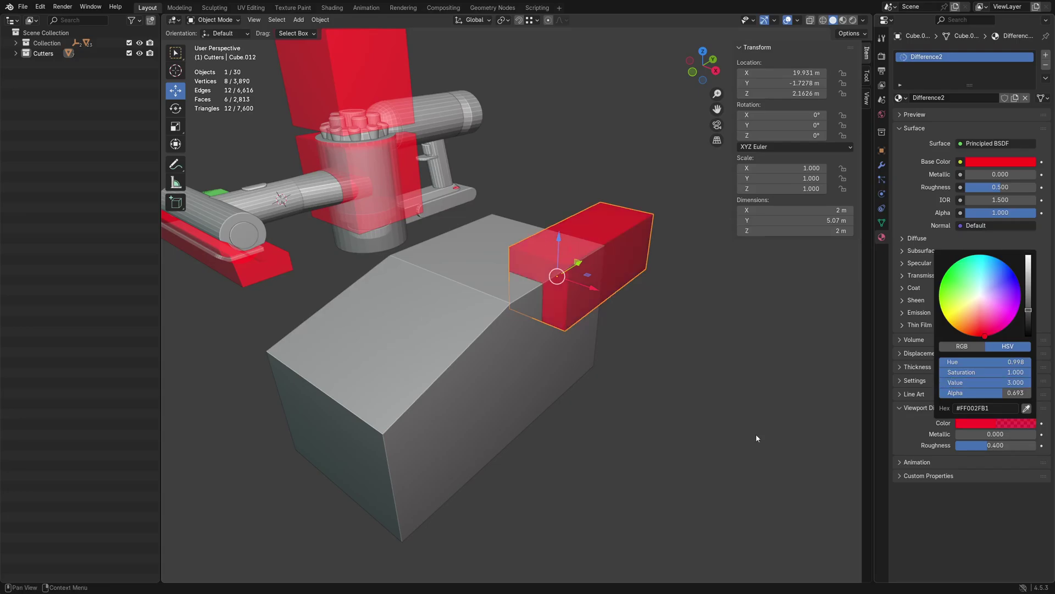
pyautogui.click(1000, 385)
pyautogui.write('4')
pyautogui.press('Return')
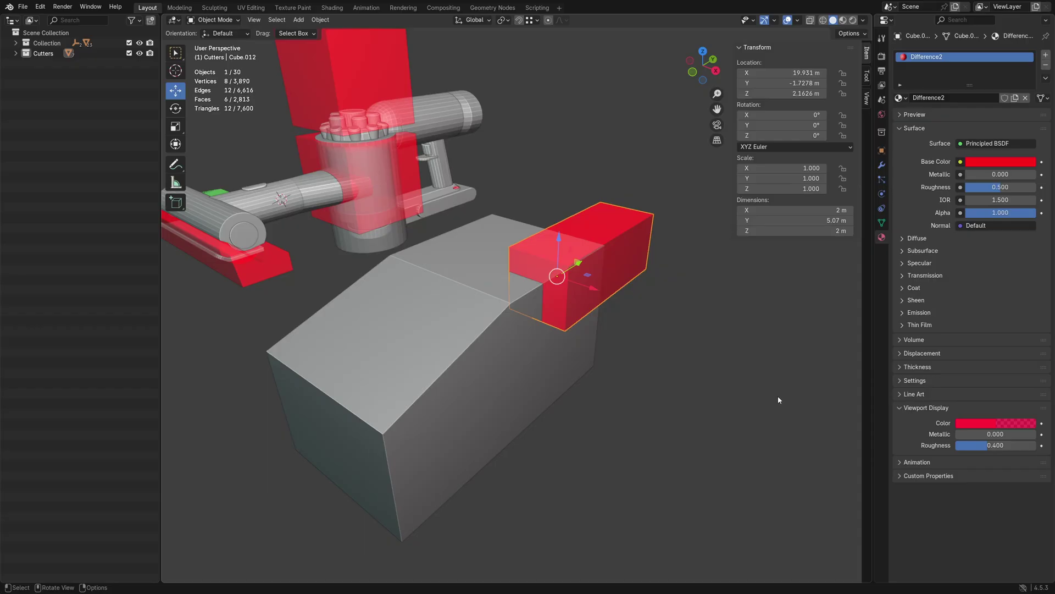
# Step: Examine the see-through red box from several angles where it overlaps the block, both deselected and selected
pyautogui.click(675, 401)
pyautogui.scroll(-5, 632, 364)
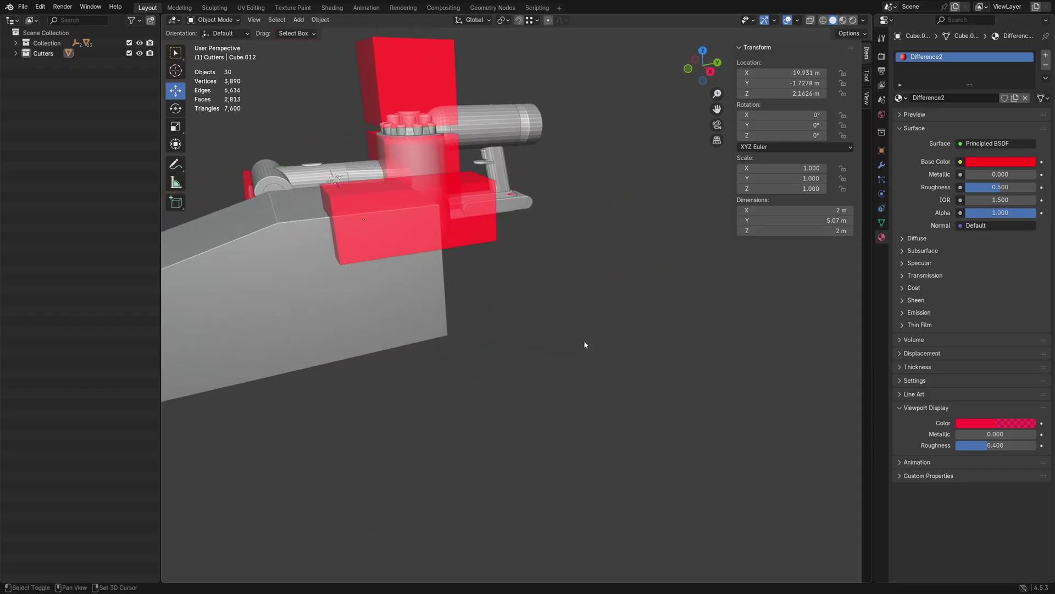
pyautogui.click(621, 268)
pyautogui.scroll(-2, 533, 314)
pyautogui.scroll(6, 534, 318)
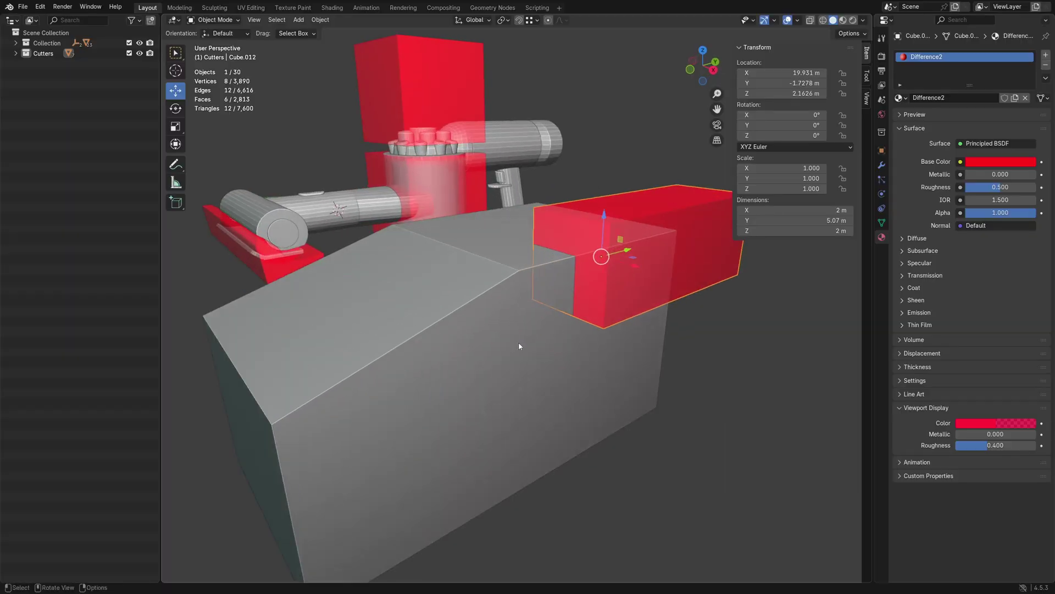
pyautogui.scroll(-1, 561, 331)
pyautogui.keyDown('shift'); pyautogui.moveTo(631, 339); pyautogui.dragTo(573, 335, button='middle'); pyautogui.keyUp('shift')
pyautogui.moveTo(572, 335); pyautogui.dragTo(601, 331, button='middle')
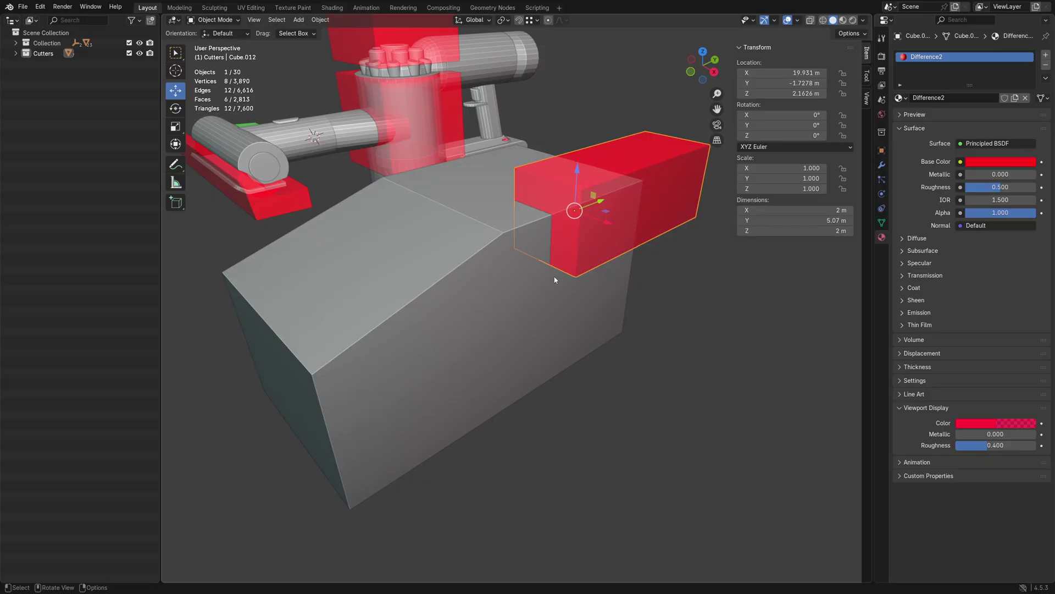
# Step: Expand both scene collections and move the red box from Cutters into the main Collection
pyautogui.click(15, 43)
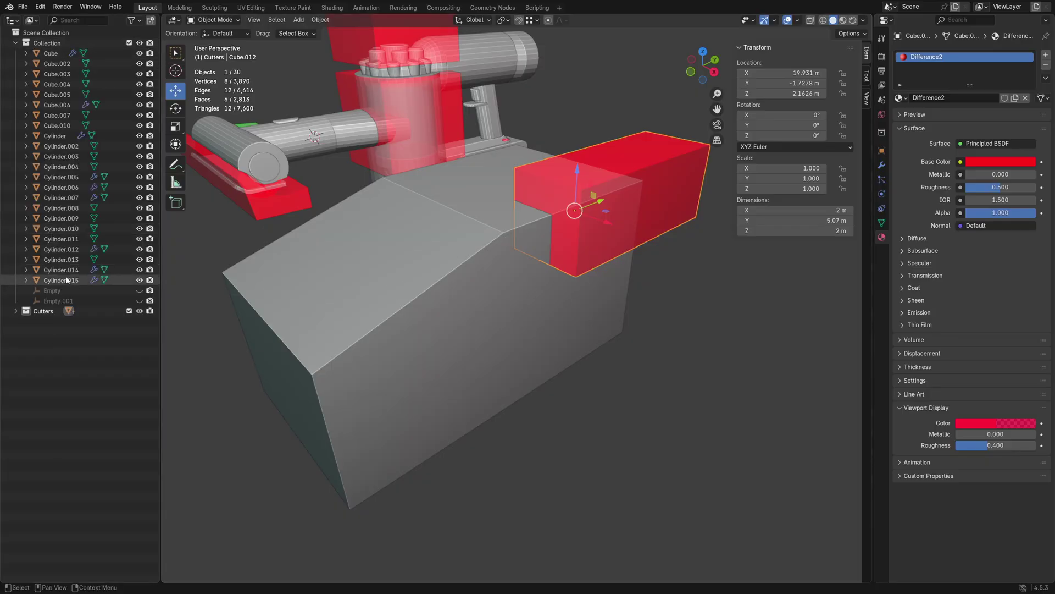
pyautogui.click(16, 311)
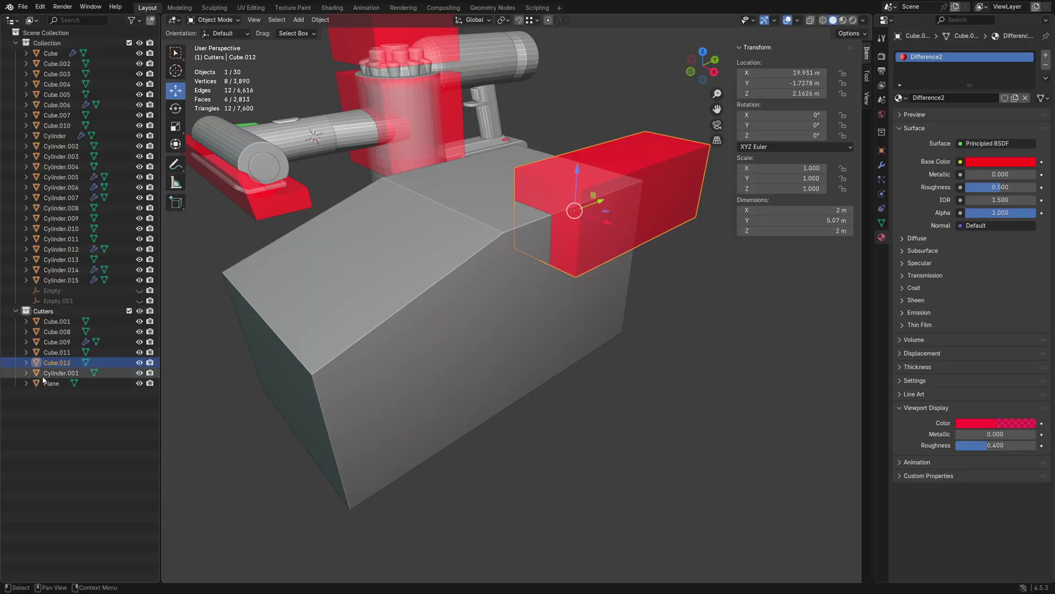
pyautogui.moveTo(53, 367); pyautogui.dragTo(41, 43)
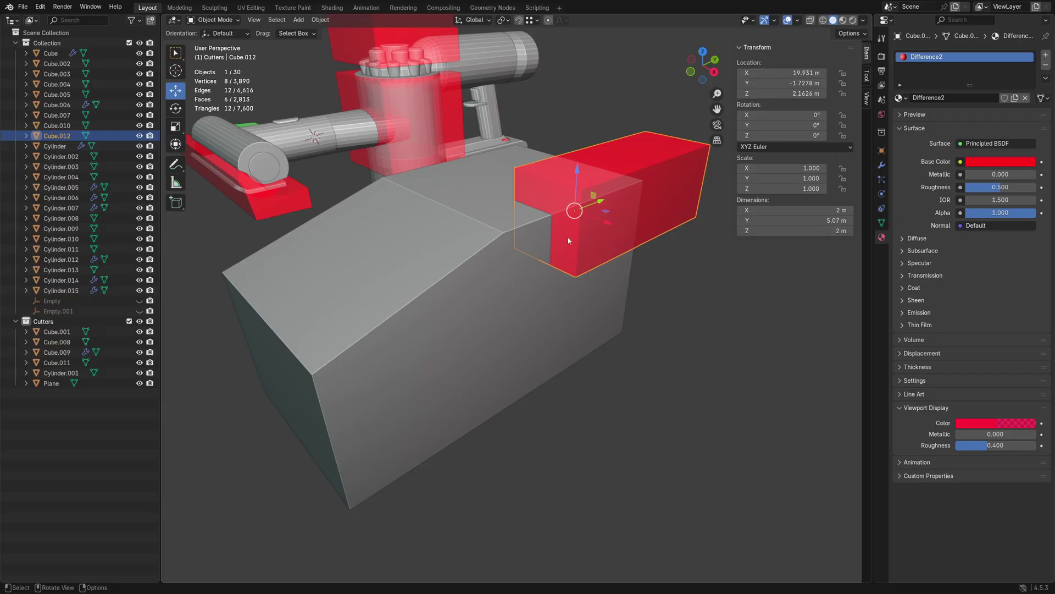
# Step: Move the red box to a new collection named Cutters2
pyautogui.press('m')
pyautogui.click(519, 207)
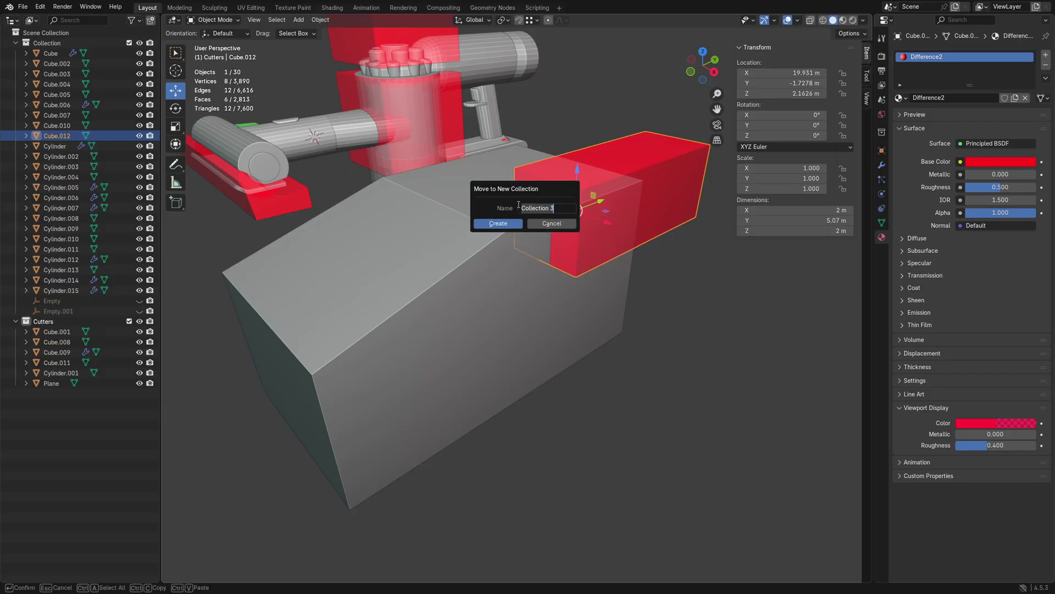
pyautogui.write('Cutters2')
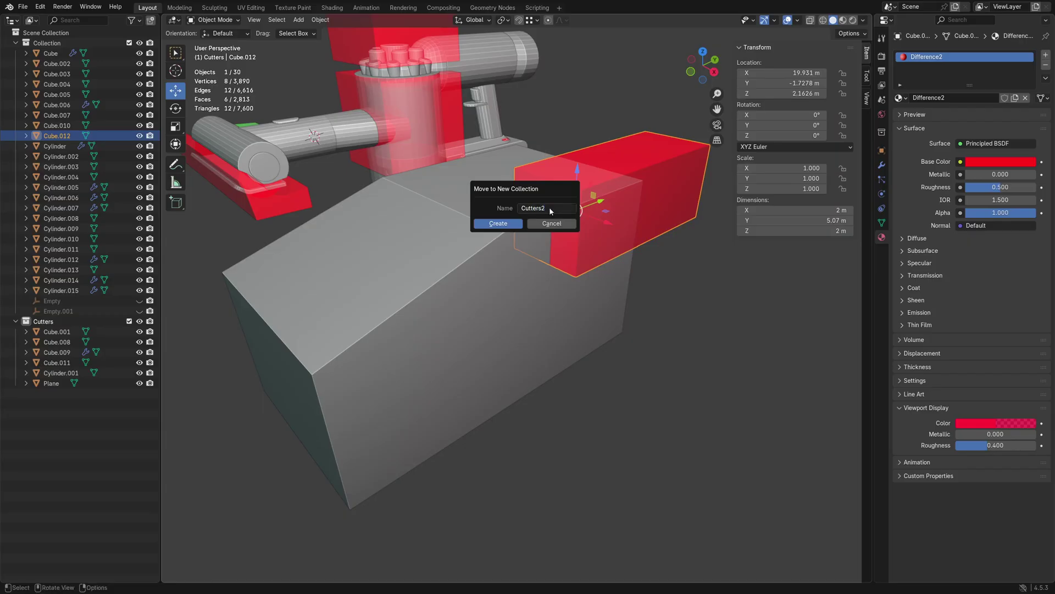
pyautogui.press('Return')
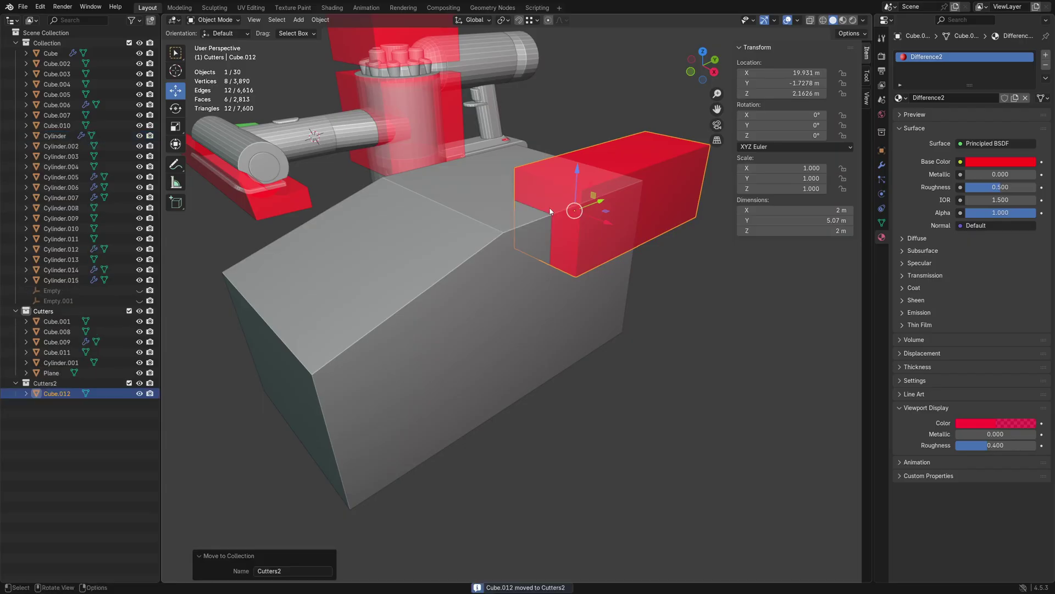
# Step: Put the red box back into the Cutters collection and delete the empty Cutters2 collection
pyautogui.moveTo(57, 394); pyautogui.dragTo(44, 312)
pyautogui.click(50, 393)
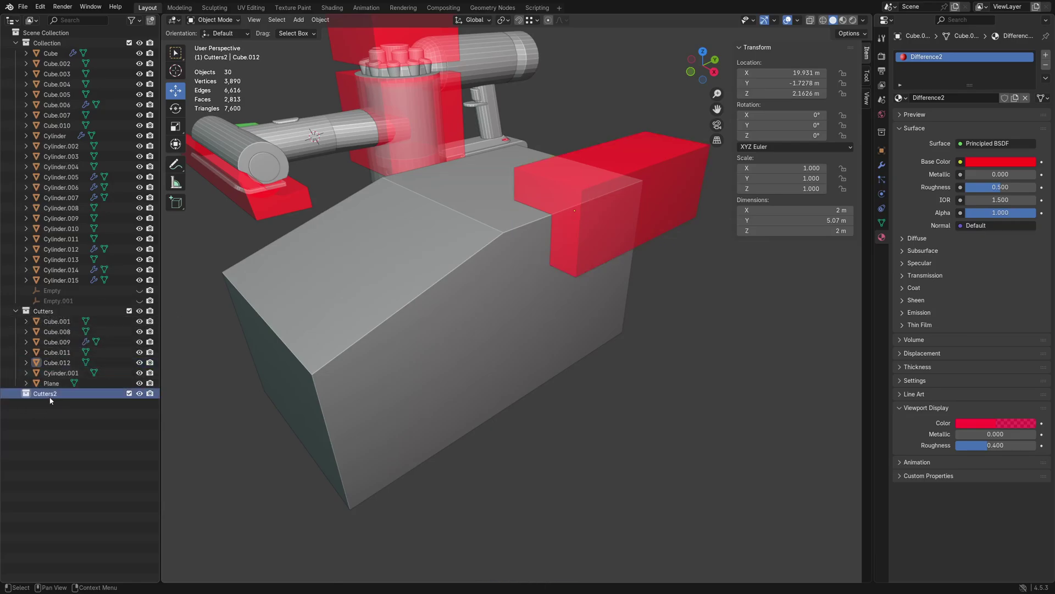
pyautogui.press('x')
pyautogui.click(44, 311)
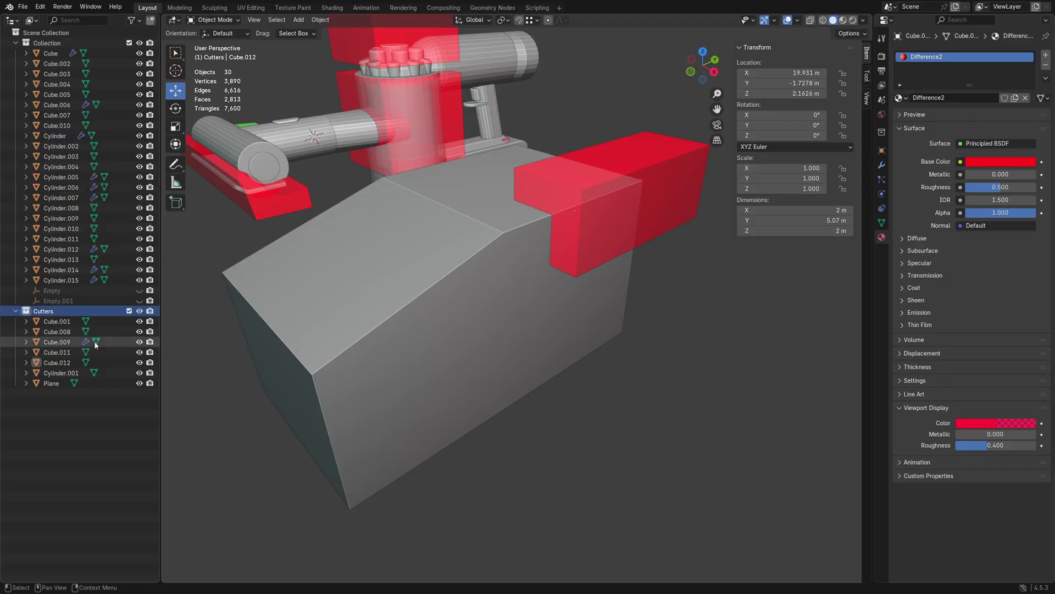
# Step: Add a Boolean modifier in Difference mode to the grey block, using the red box as the cutter object
pyautogui.click(572, 256)
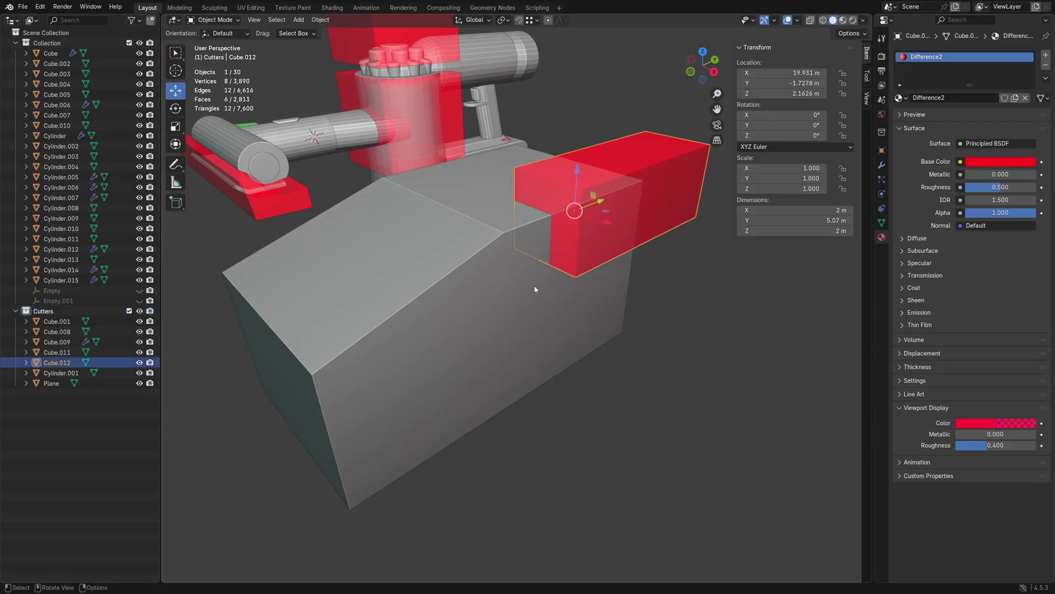
pyautogui.click(882, 165)
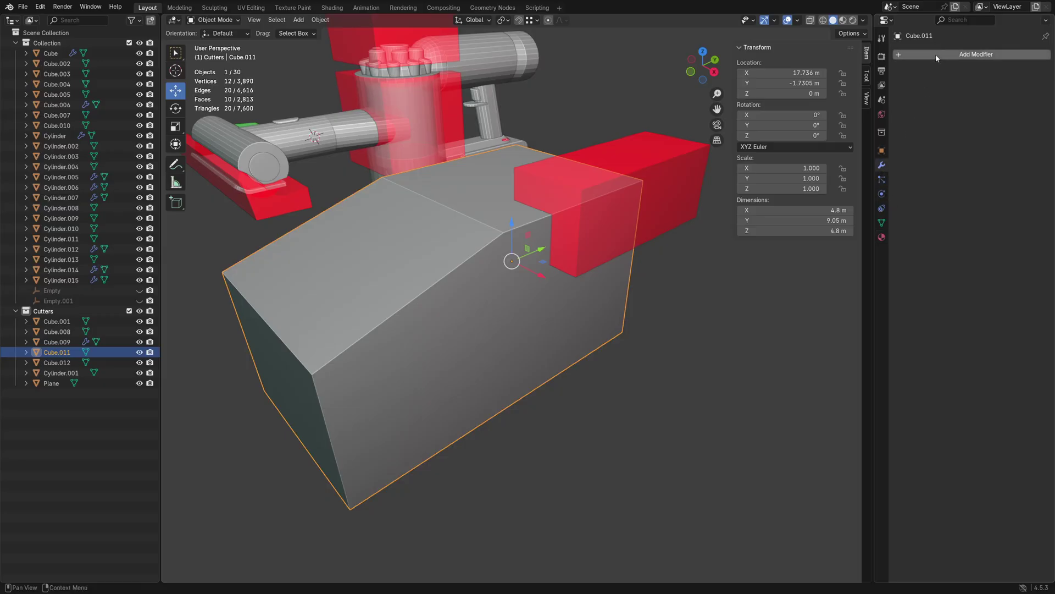
pyautogui.click(936, 53)
pyautogui.moveTo(903, 95)
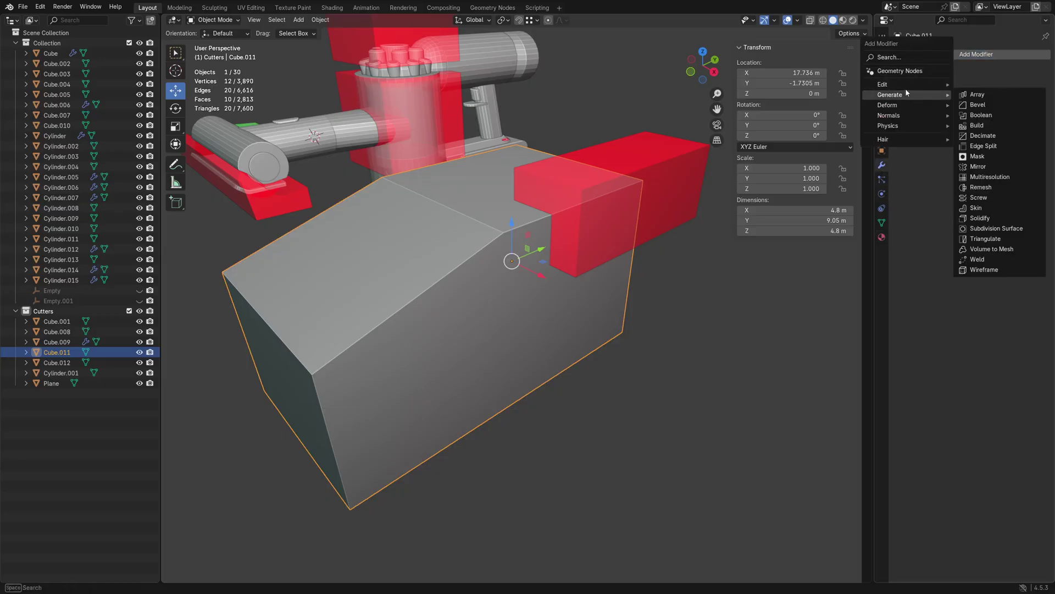
pyautogui.click(1010, 114)
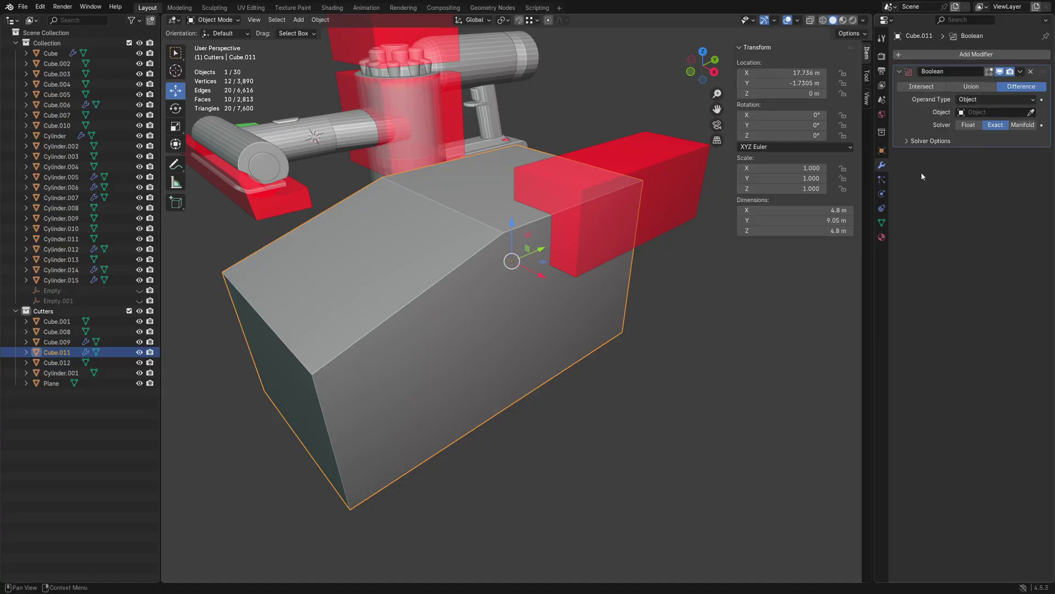
pyautogui.click(1031, 112)
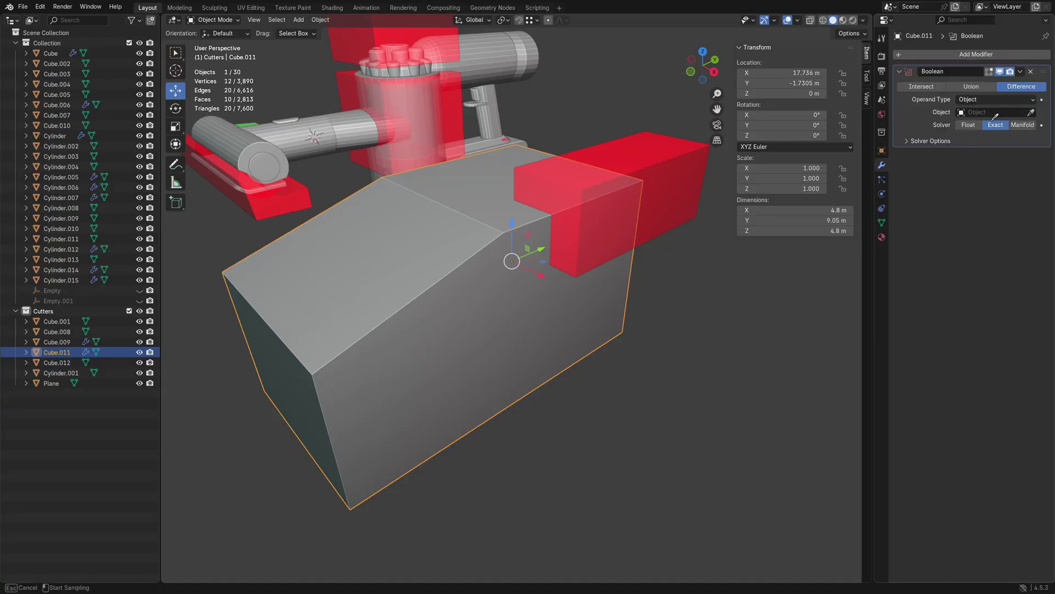
pyautogui.click(670, 147)
pyautogui.moveTo(718, 302); pyautogui.dragTo(618, 242, button='middle')
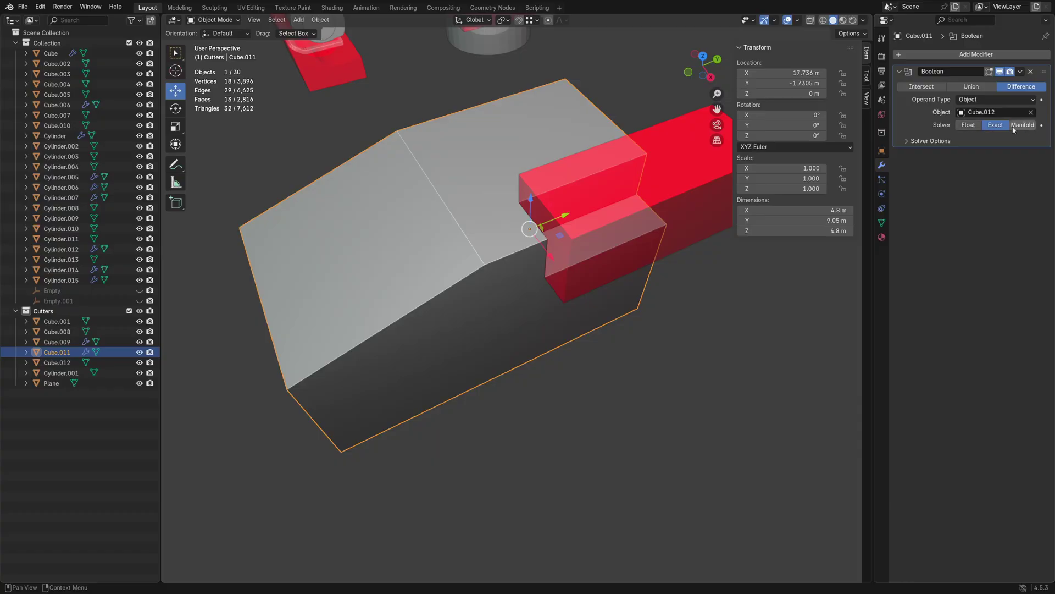
# Step: Try the Float and Exact solvers for the block's Boolean modifier and settle on Manifold
pyautogui.click(969, 128)
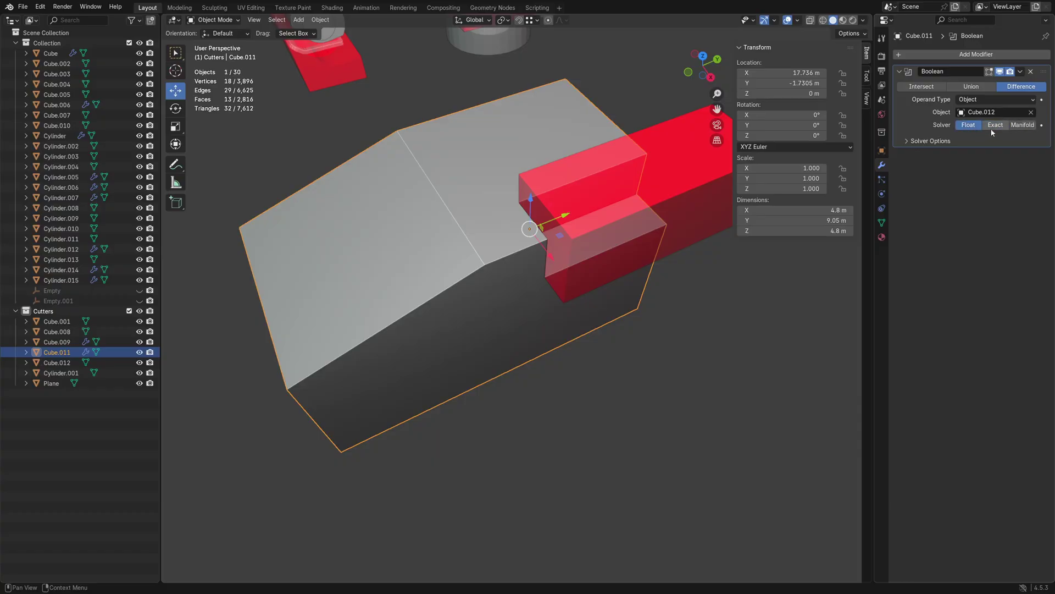
pyautogui.click(994, 126)
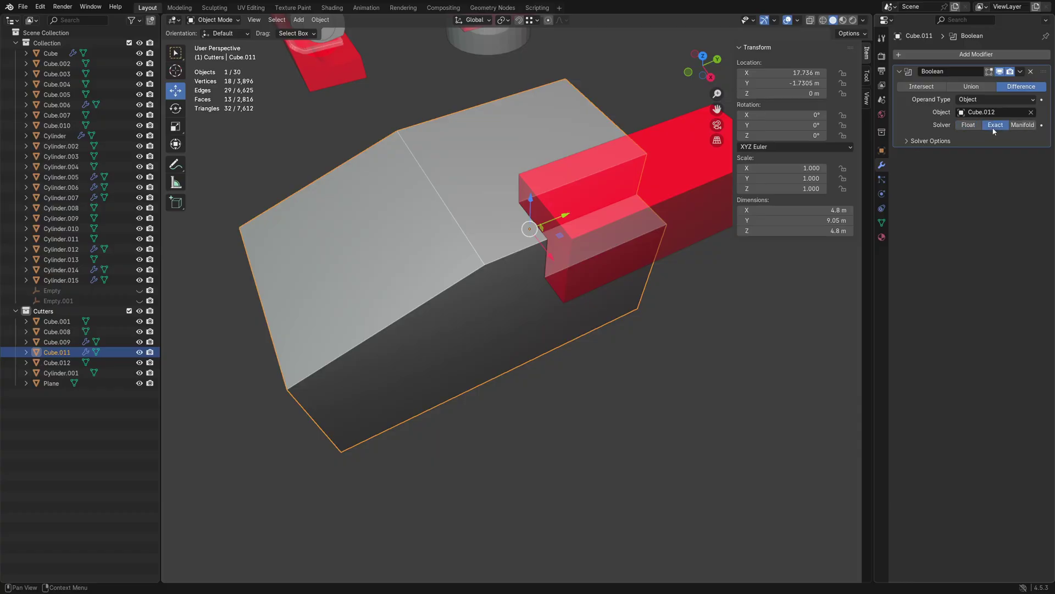
pyautogui.click(1022, 127)
pyautogui.scroll(-5, 558, 353)
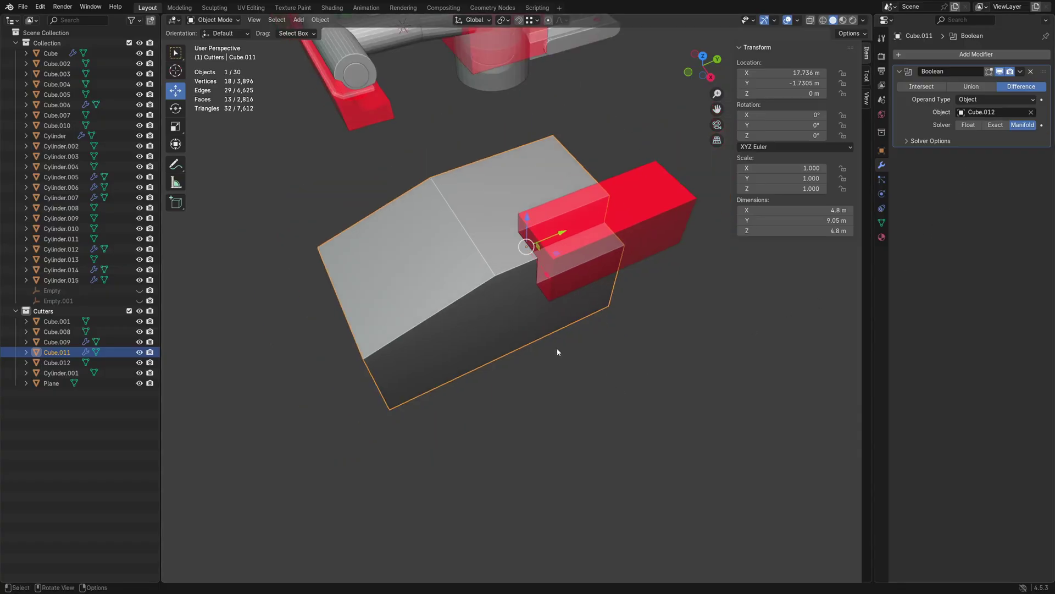
pyautogui.moveTo(559, 354); pyautogui.dragTo(631, 289, button='middle')
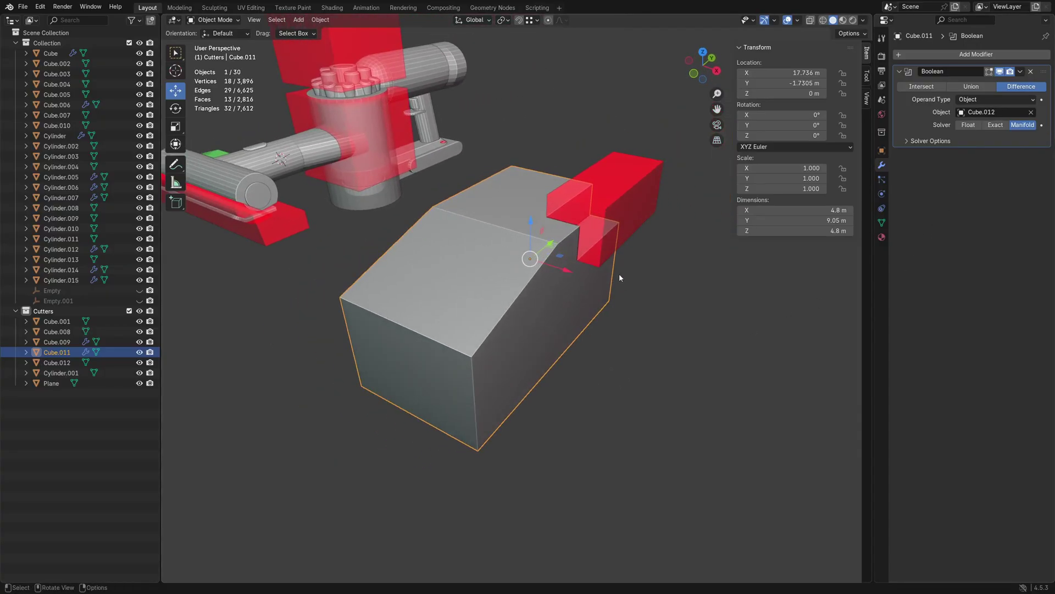
# Step: Try moving the red cutter box freely around the block's edge to test the live cut
pyautogui.click(614, 243)
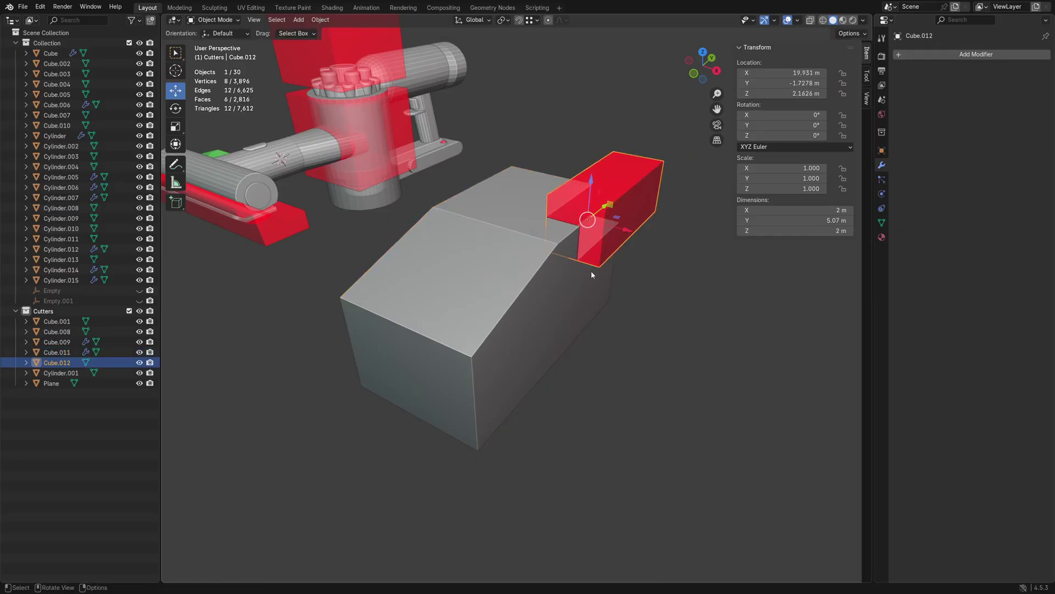
pyautogui.moveTo(592, 272); pyautogui.dragTo(565, 285, button='middle')
pyautogui.press('g')
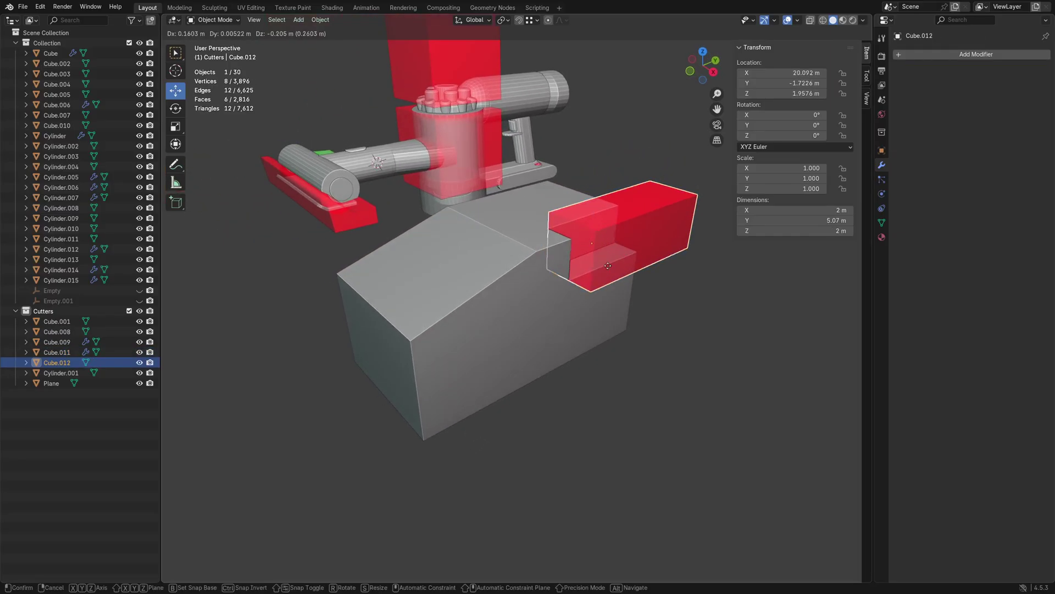
pyautogui.click(589, 262)
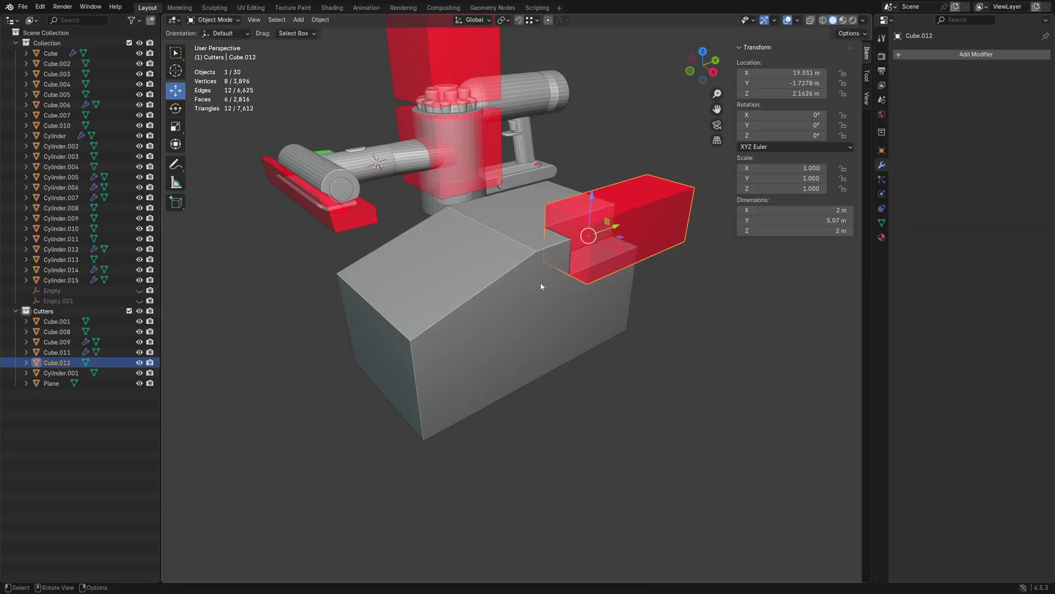
pyautogui.click(353, 417)
pyautogui.moveTo(462, 361); pyautogui.dragTo(530, 378, button='middle')
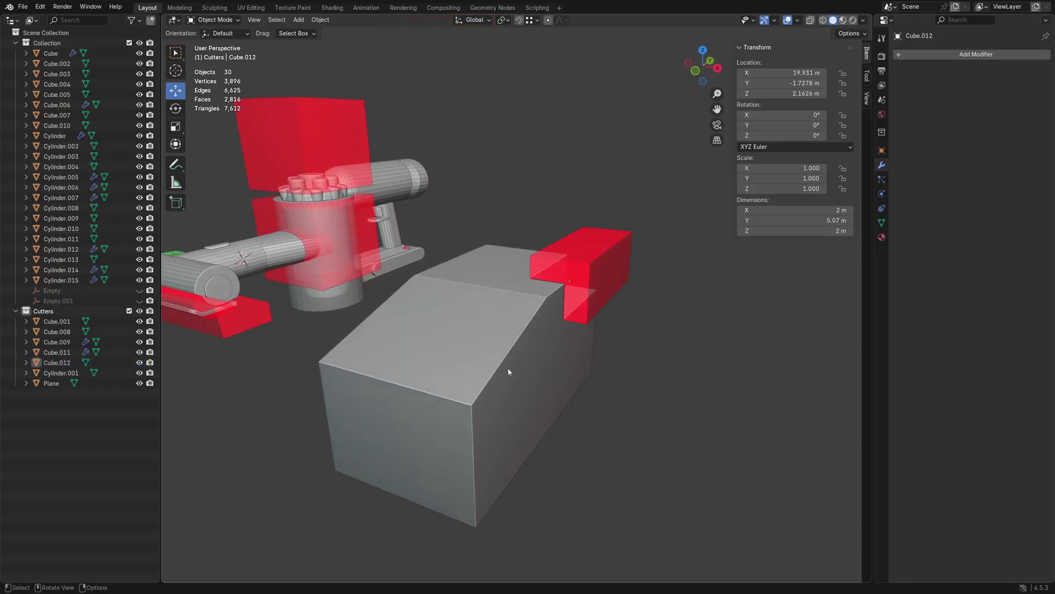
# Step: Isolate the Cutters collection, hide every collection, and restore both Collection and Cutters to view
pyautogui.click(226, 35)
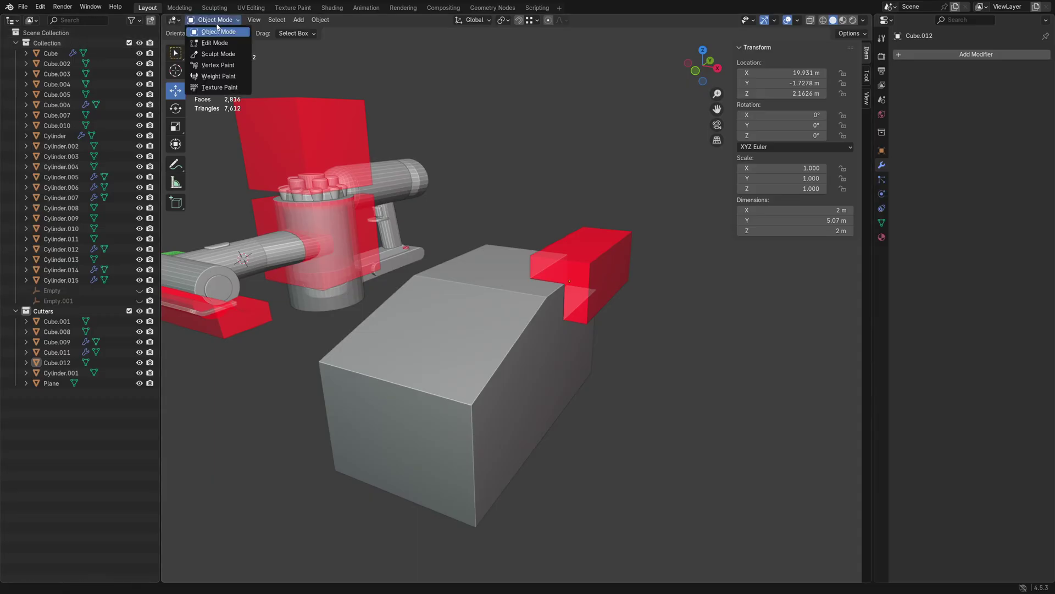
pyautogui.press('2')
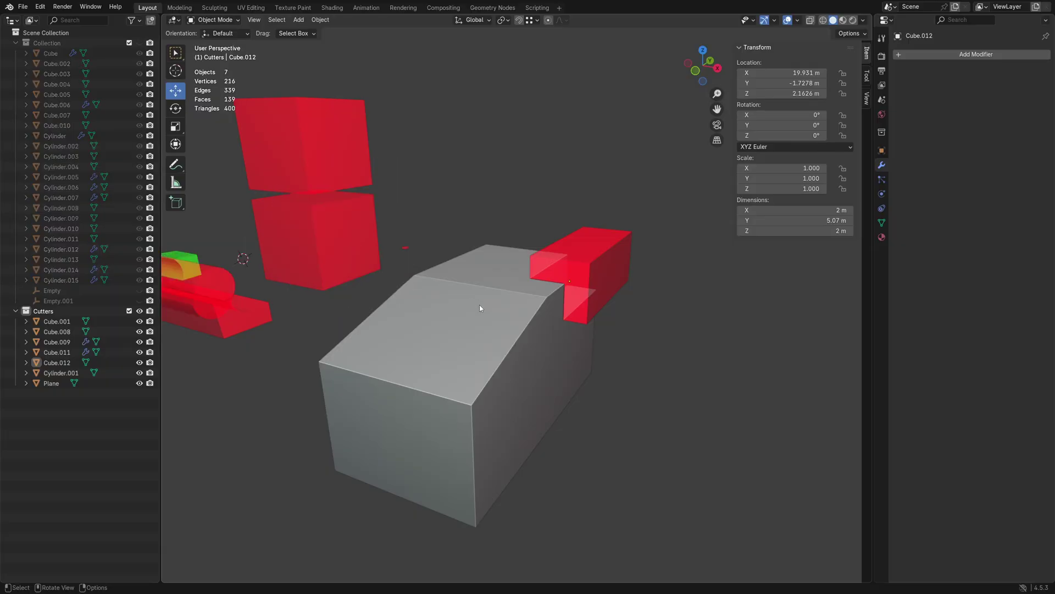
pyautogui.hotkey('shift', '2')
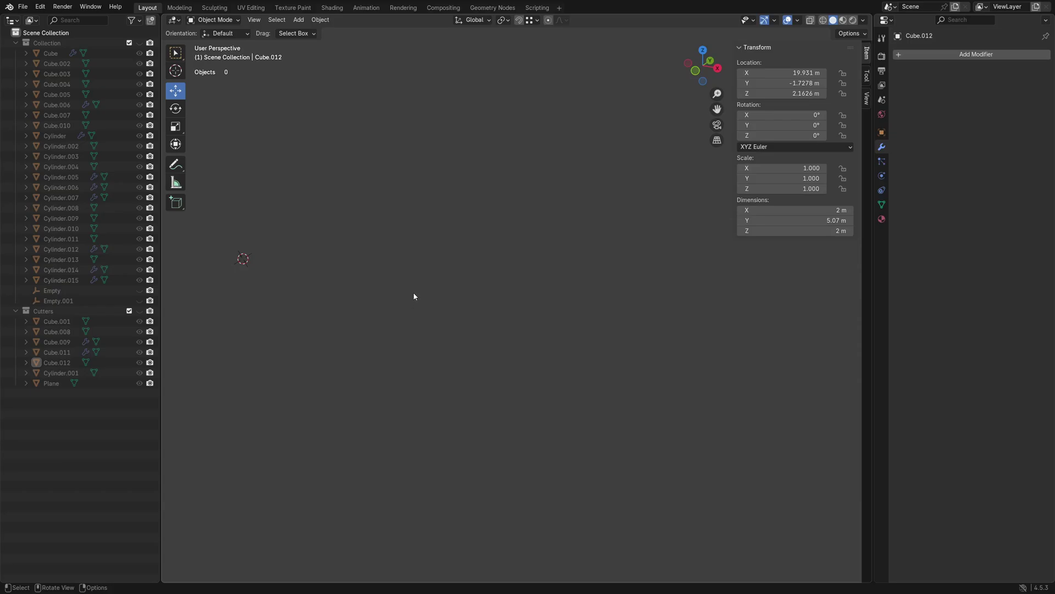
pyautogui.hotkey('shift', '1')
pyautogui.hotkey('shift', '2')
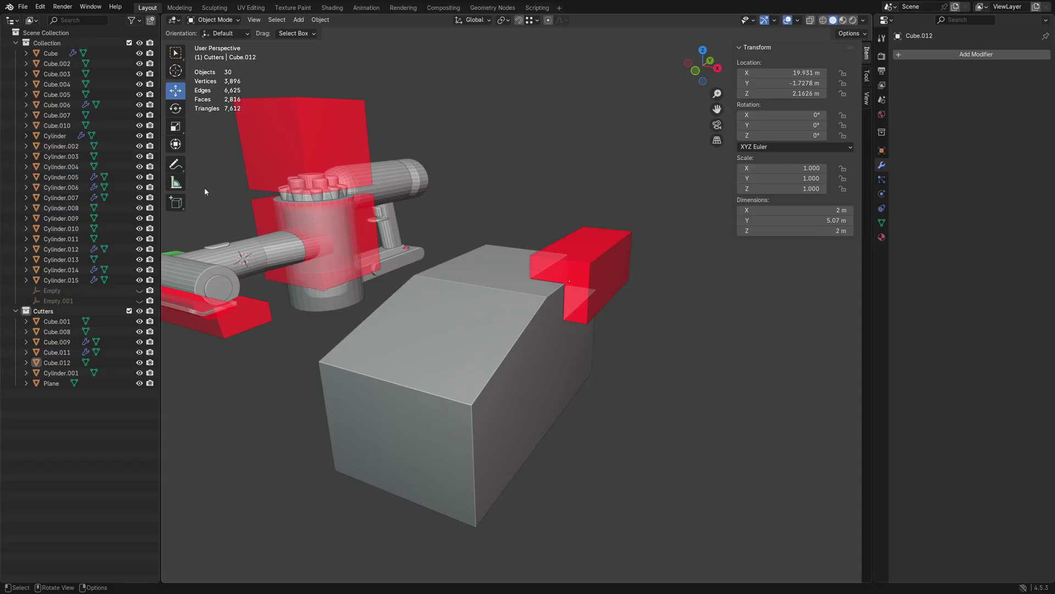
# Step: Look up the Hide Other Collections shortcuts in the keymap preferences by searching key-bindings for 1 and 2, and close the preferences
pyautogui.click(40, 6)
pyautogui.click(102, 138)
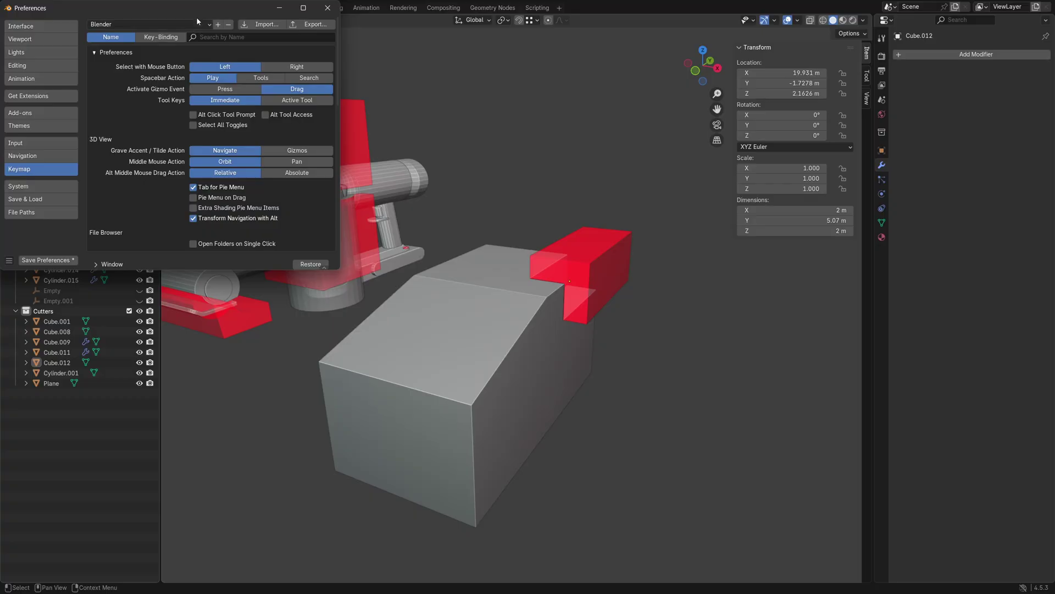
pyautogui.moveTo(199, 12); pyautogui.dragTo(408, 156)
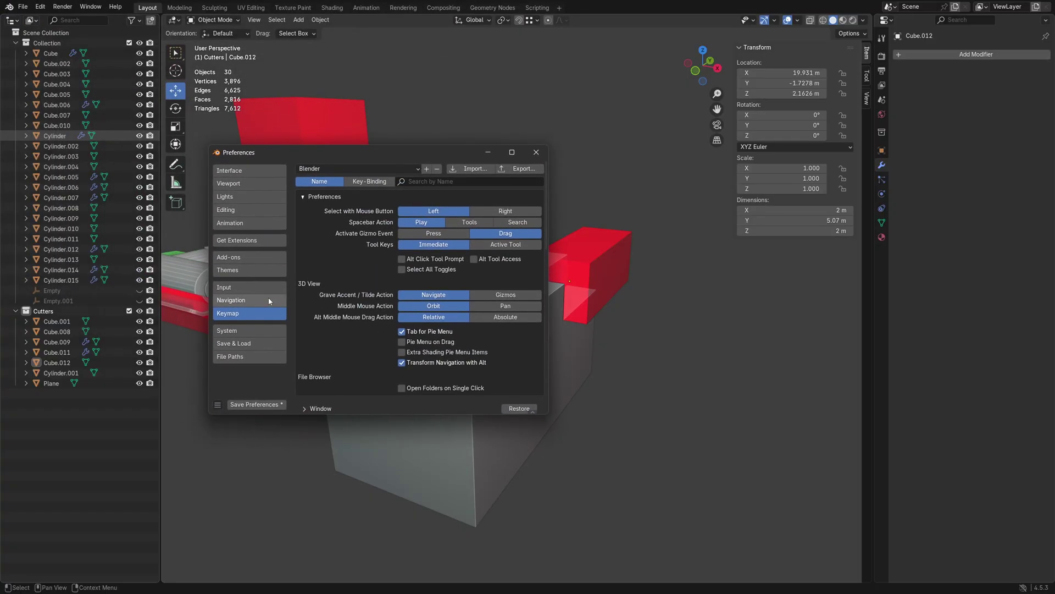
pyautogui.click(370, 182)
pyautogui.click(418, 182)
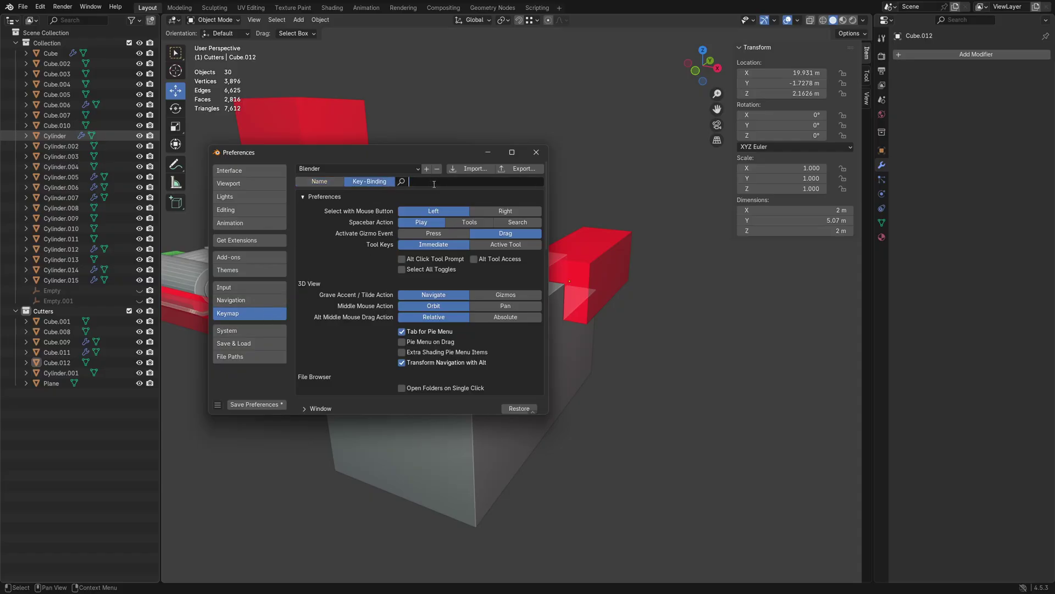
pyautogui.write('1')
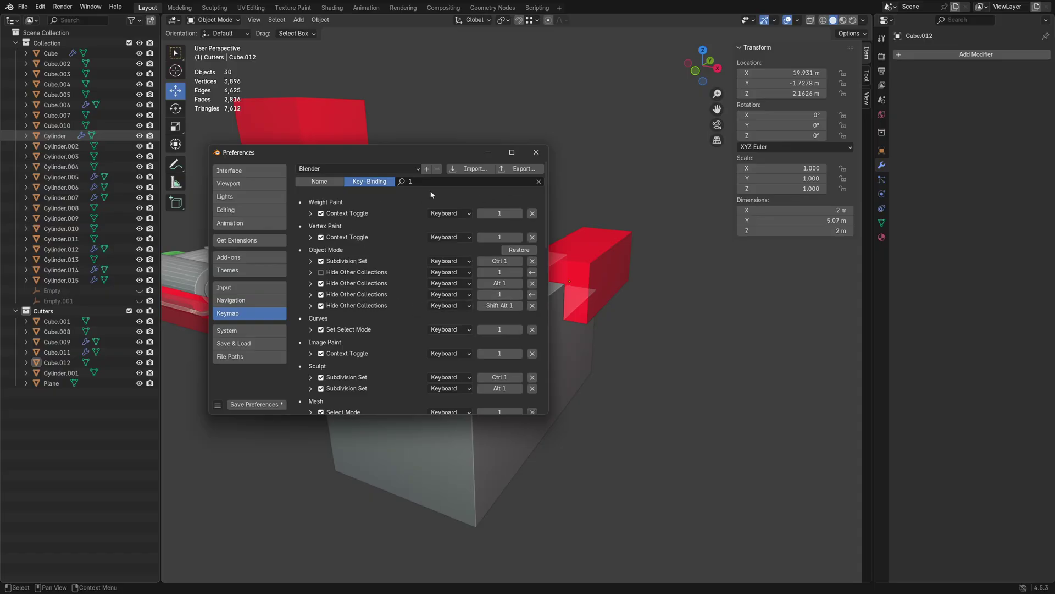
pyautogui.press('BackSpace')
pyautogui.write('2')
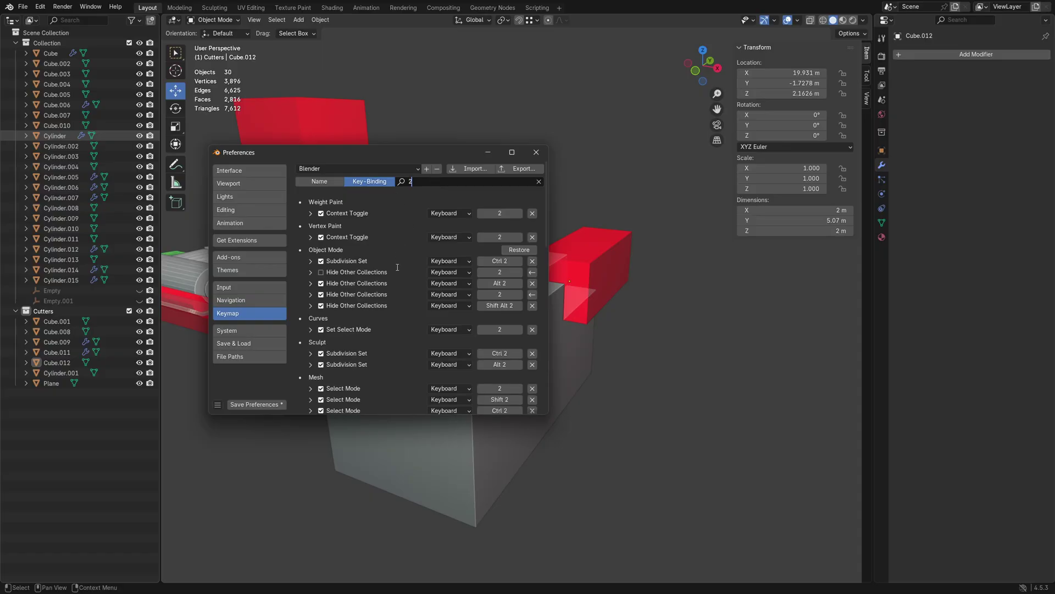
pyautogui.click(536, 152)
# Step: Select the grey block and check its collection membership by toggling and isolating the main Collection, and show Cutters again
pyautogui.click(511, 328)
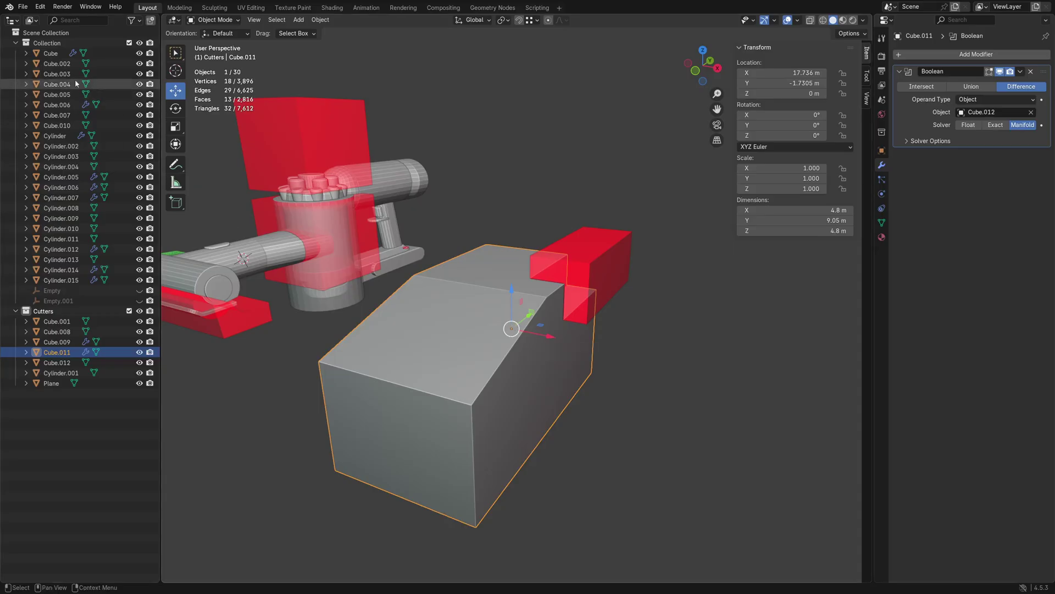
pyautogui.hotkey('shift', '1')
pyautogui.hotkey('shift', '1')
pyautogui.hotkey('shift', '1')
pyautogui.hotkey('shift', '1')
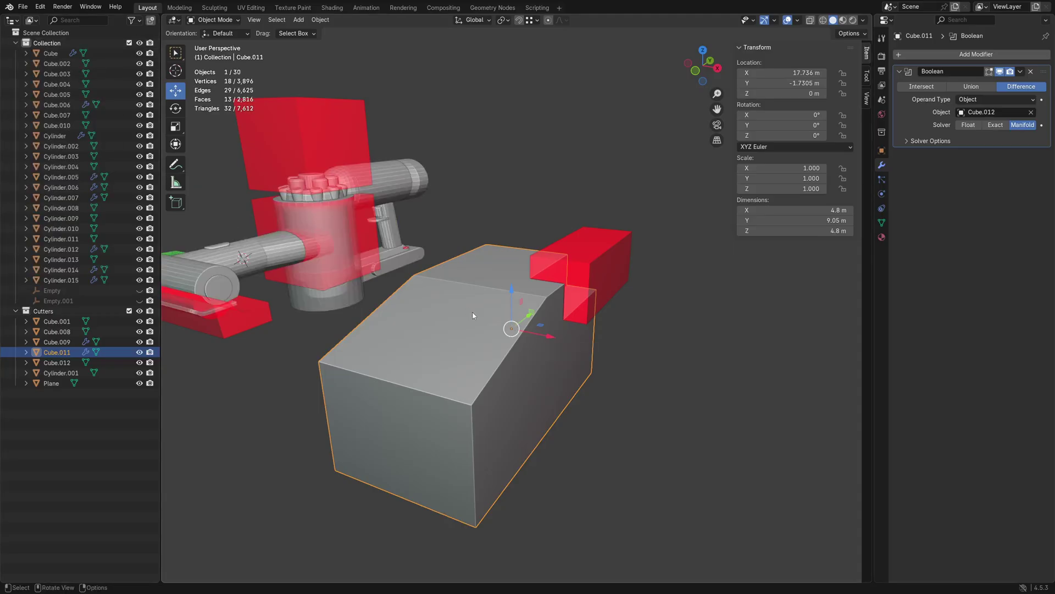
pyautogui.press('1')
pyautogui.press('1')
pyautogui.press('1')
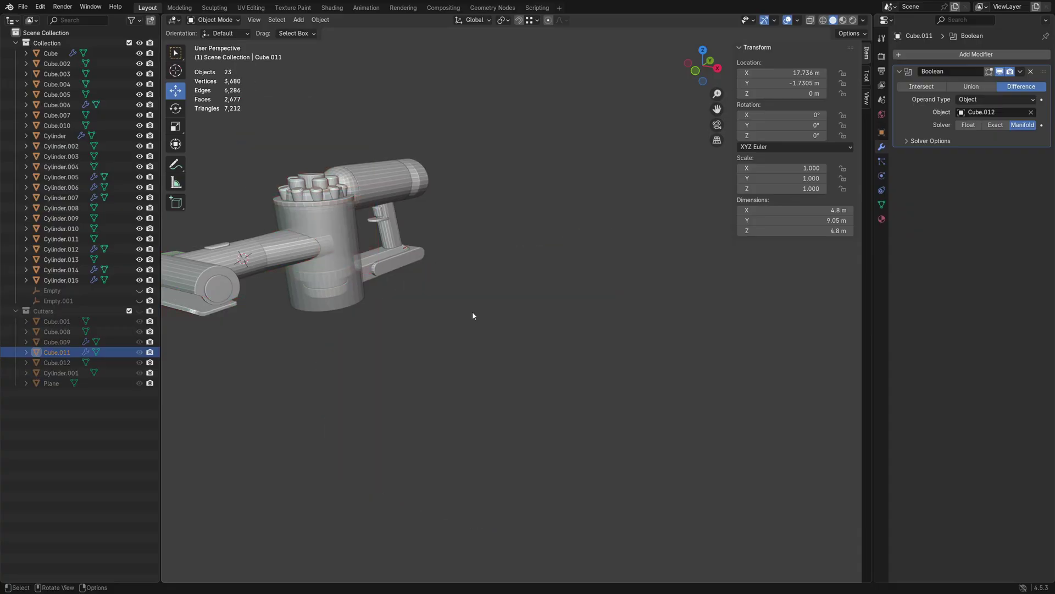
pyautogui.hotkey('shift', '2')
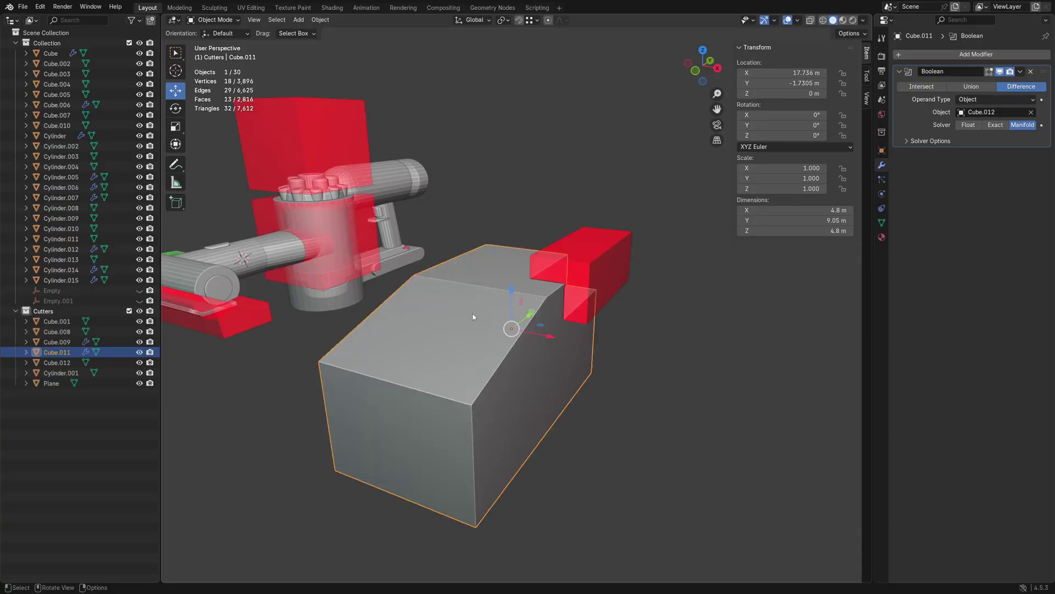
# Step: Move the grey block into the main Collection and isolate the Cutters collection to check the separation
pyautogui.press('m')
pyautogui.click(470, 329)
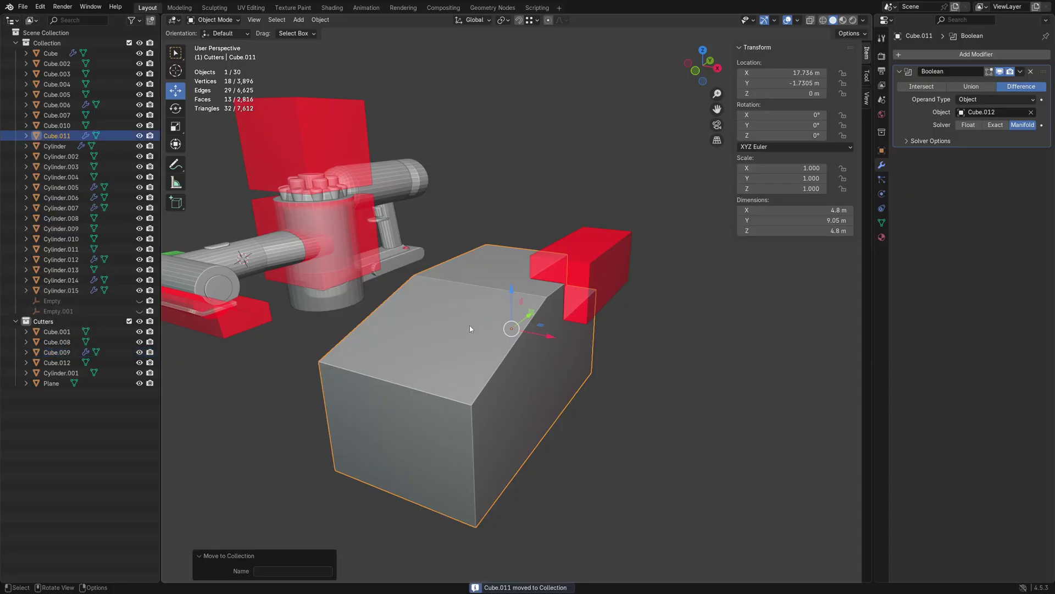
pyautogui.press('2')
pyautogui.press('2')
pyautogui.press('2')
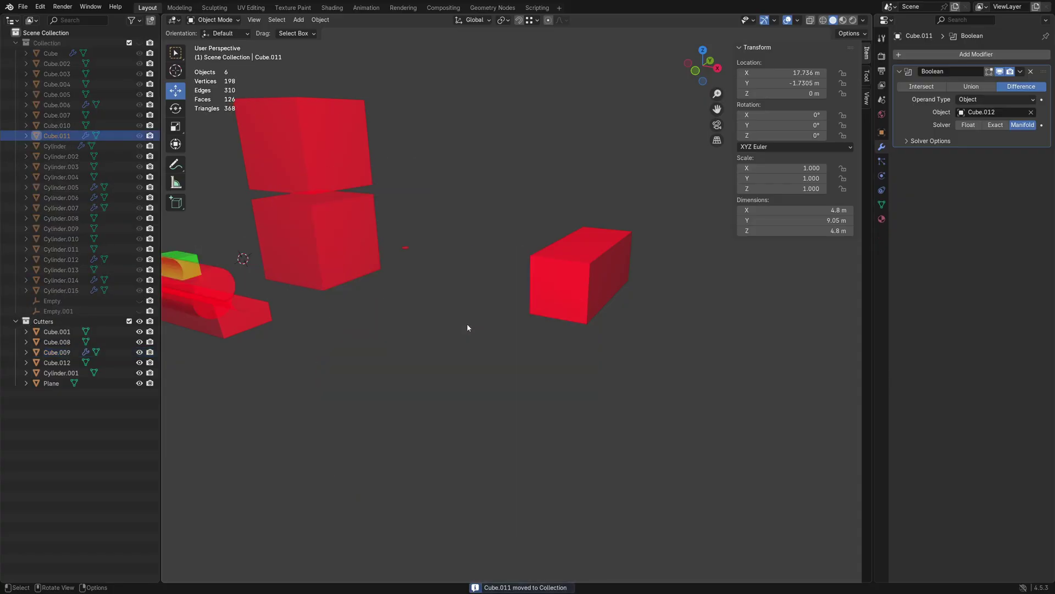
# Step: Show both collections again and clear the object selection
pyautogui.hotkey('shift', '1')
pyautogui.hotkey('shift', '2')
pyautogui.hotkey('shift', '2')
pyautogui.press('a')
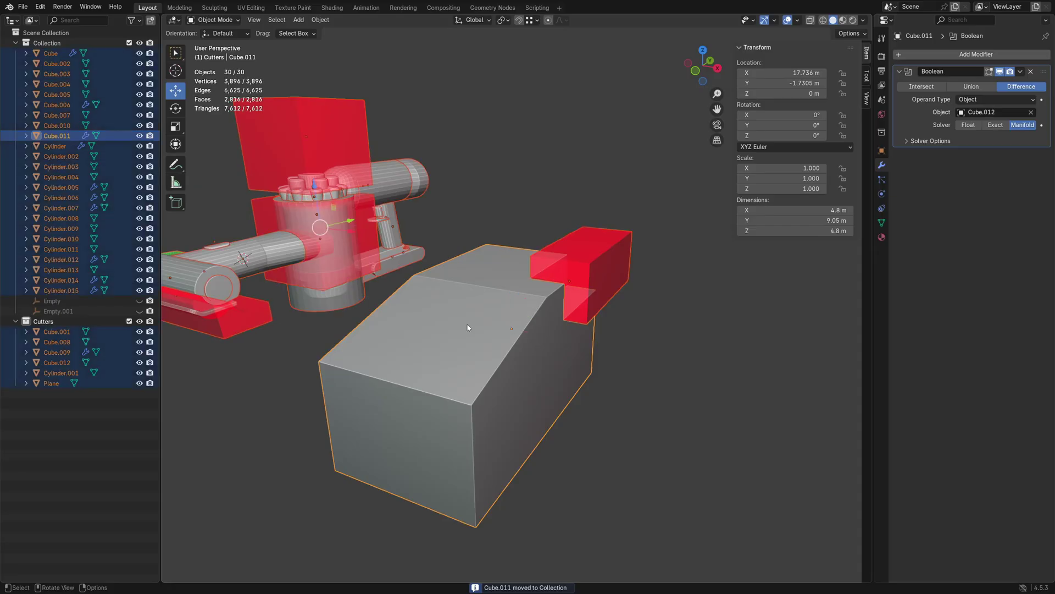
pyautogui.hotkey('alt', 'a')
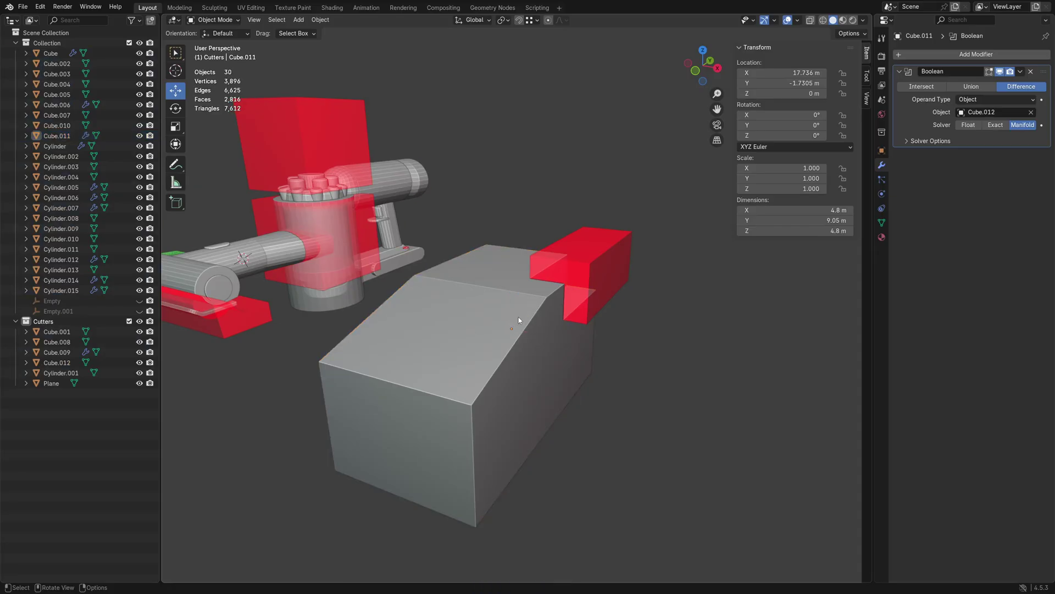
# Step: Isolate Cutters once more, toggle all collections off, and bring both collections back
pyautogui.press('2')
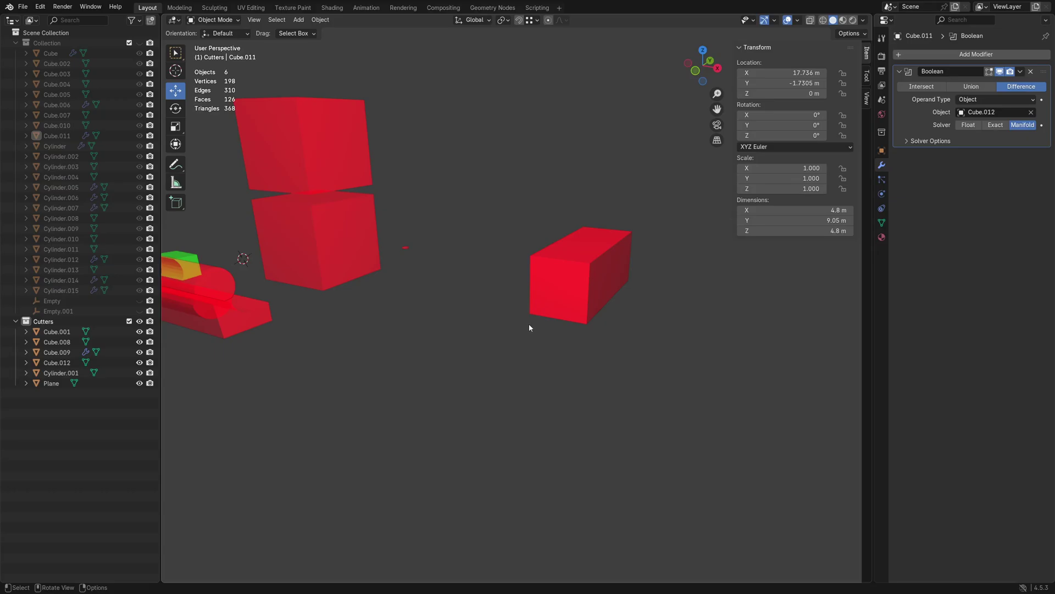
pyautogui.hotkey('shift', '1')
pyautogui.press('1')
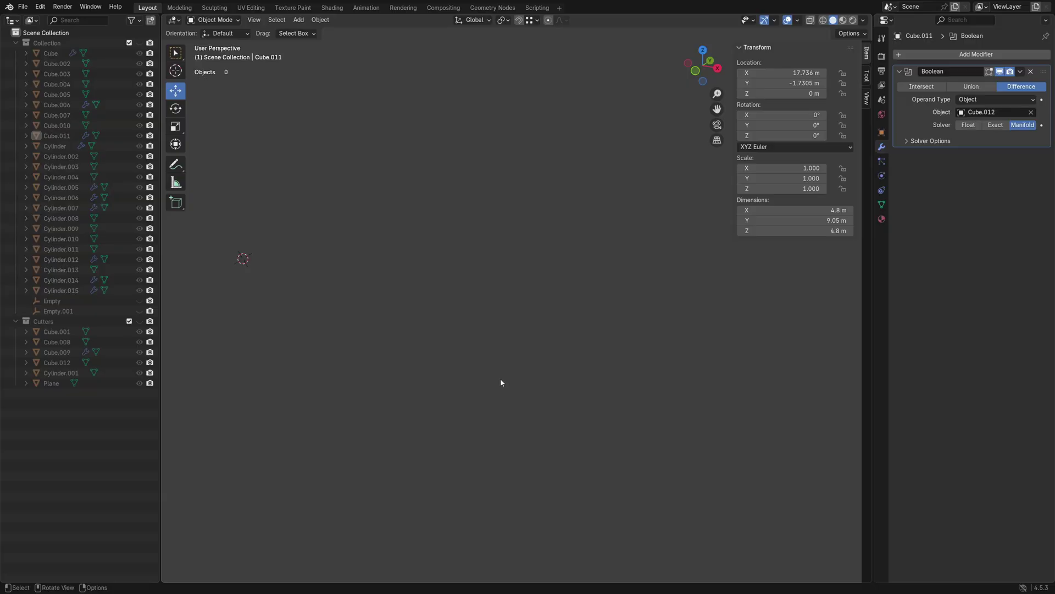
pyautogui.hotkey('shift', '2')
# Step: Select the horizontal cylinder beside the green box and view its Union and Difference Boolean modifiers up close
pyautogui.click(587, 288)
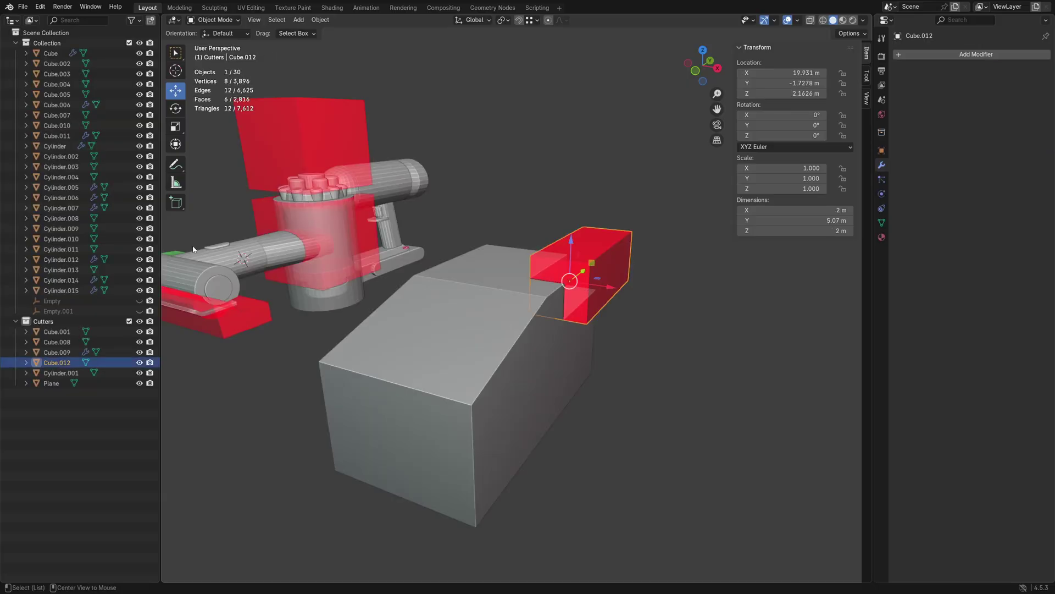
pyautogui.scroll(3, 259, 282)
pyautogui.moveTo(290, 283); pyautogui.dragTo(325, 316, button='middle')
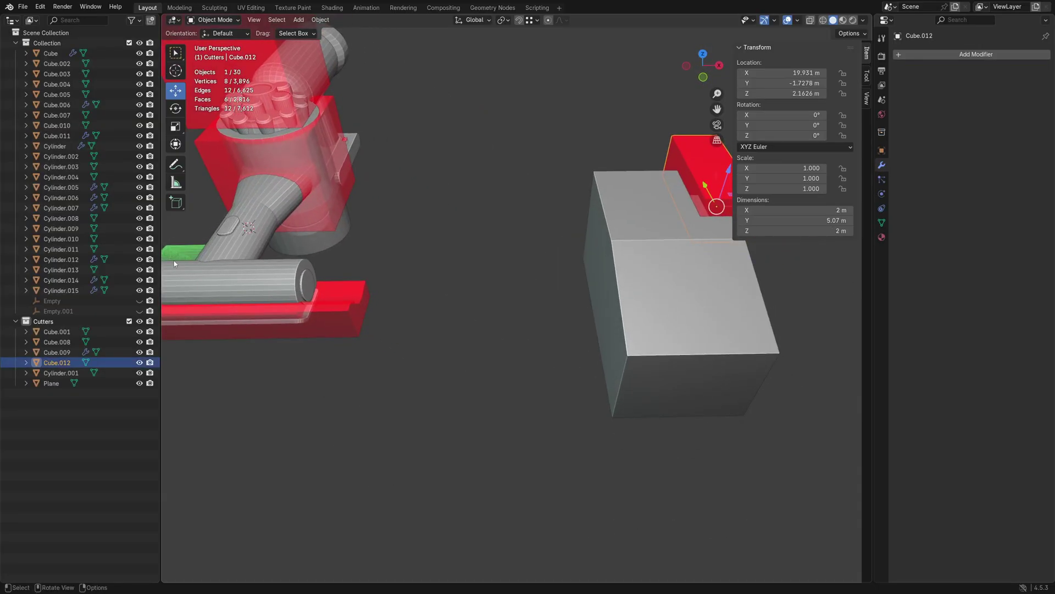
pyautogui.click(247, 283)
pyautogui.scroll(4, 458, 334)
pyautogui.keyDown('shift'); pyautogui.moveTo(198, 275); pyautogui.dragTo(505, 326, button='middle'); pyautogui.keyUp('shift')
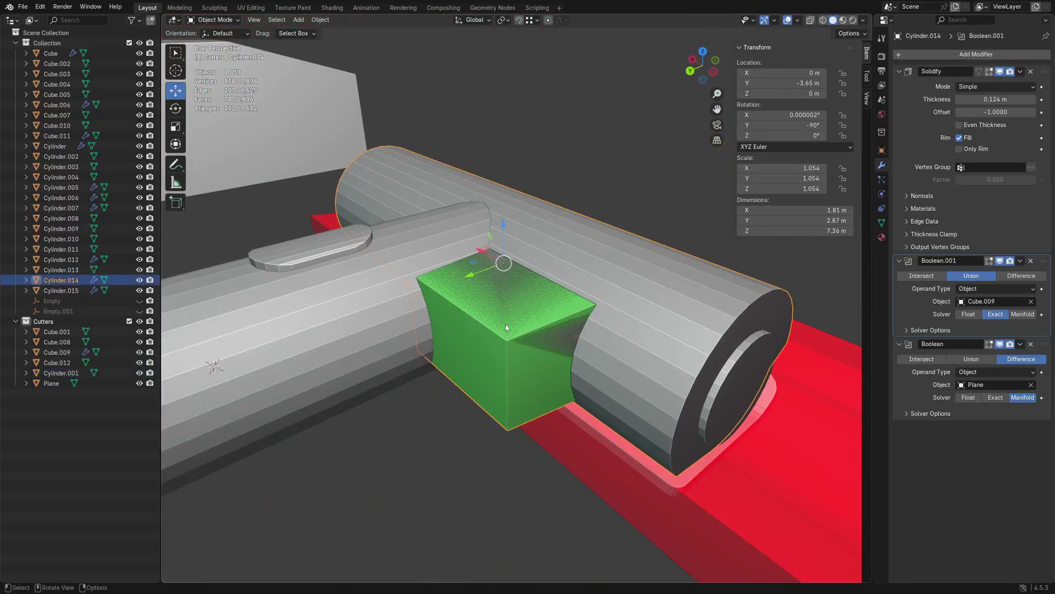
# Step: Isolate the Cutters collection and select the green box to inspect its Boolean modifier and Union material
pyautogui.click(506, 378)
pyautogui.hotkey('ctrl', 'h')
pyautogui.press('2')
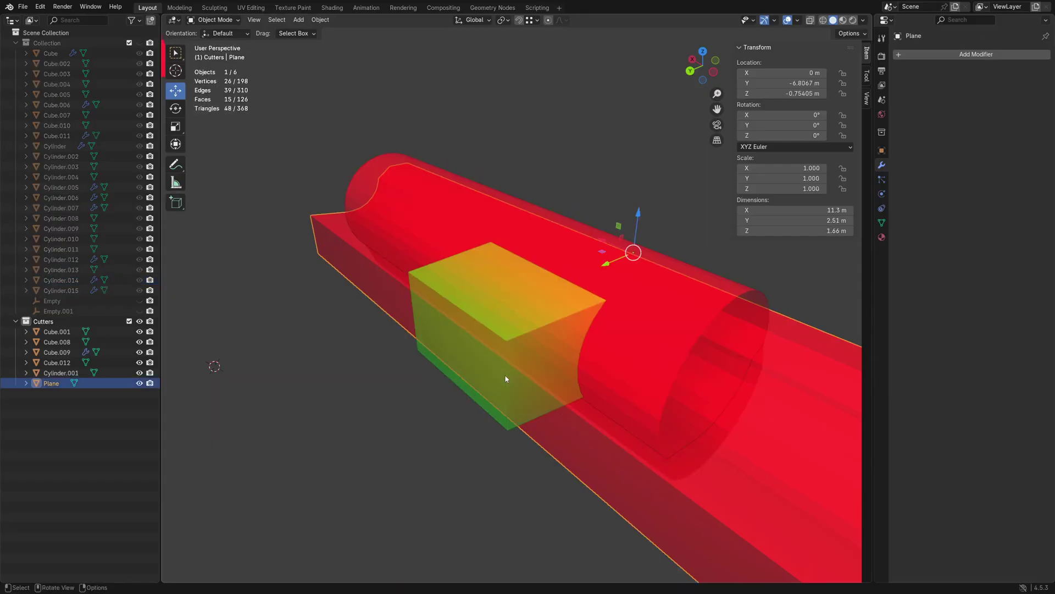
pyautogui.click(506, 379)
pyautogui.click(506, 378)
pyautogui.click(506, 378)
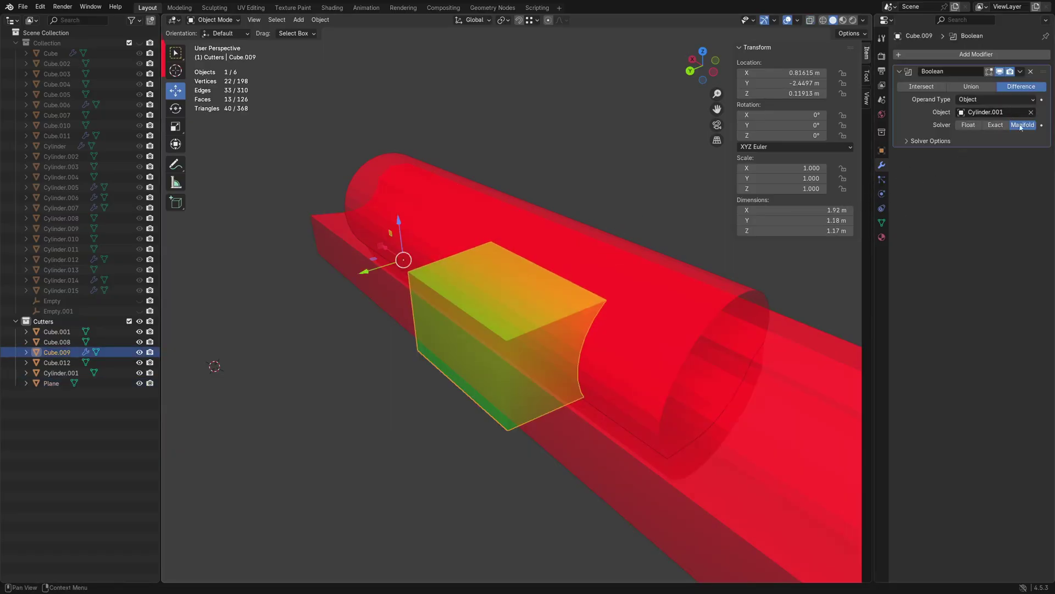
pyautogui.click(882, 237)
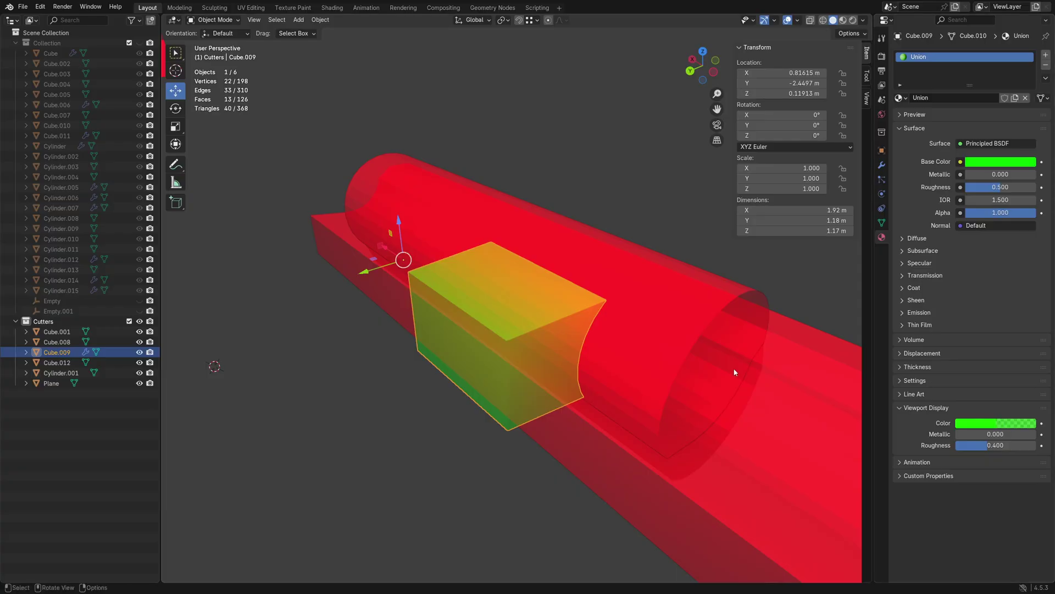
# Step: Show the main Collection, hide Cutters to inspect the finished model and block without cutters, and show Cutters again
pyautogui.hotkey('shift', '1')
pyautogui.scroll(-3, 531, 365)
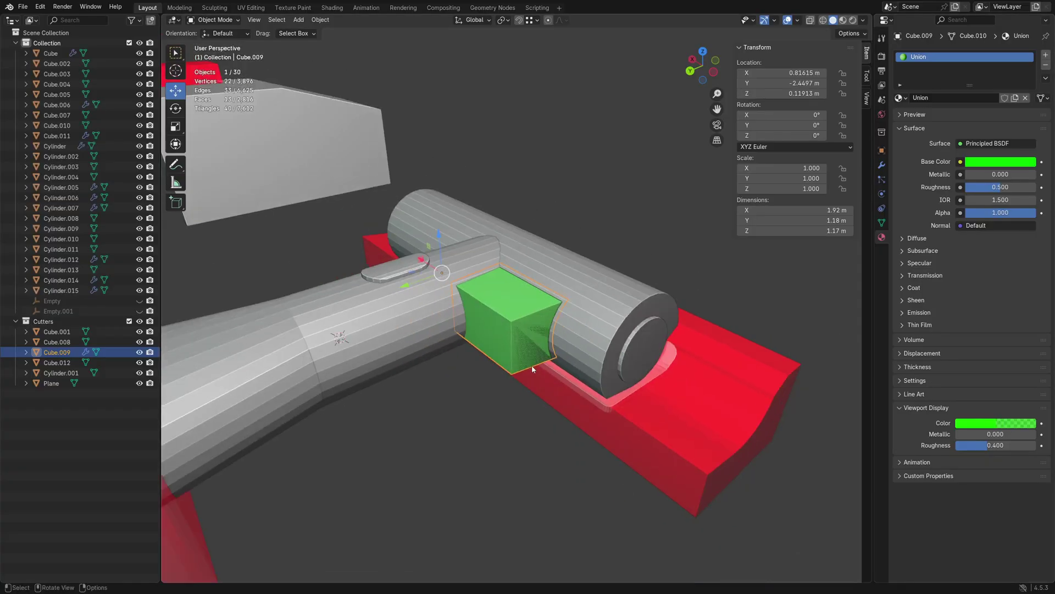
pyautogui.hotkey('shift', '2')
pyautogui.moveTo(559, 340); pyautogui.dragTo(592, 317, button='middle')
pyautogui.moveTo(672, 317); pyautogui.dragTo(624, 342, button='middle')
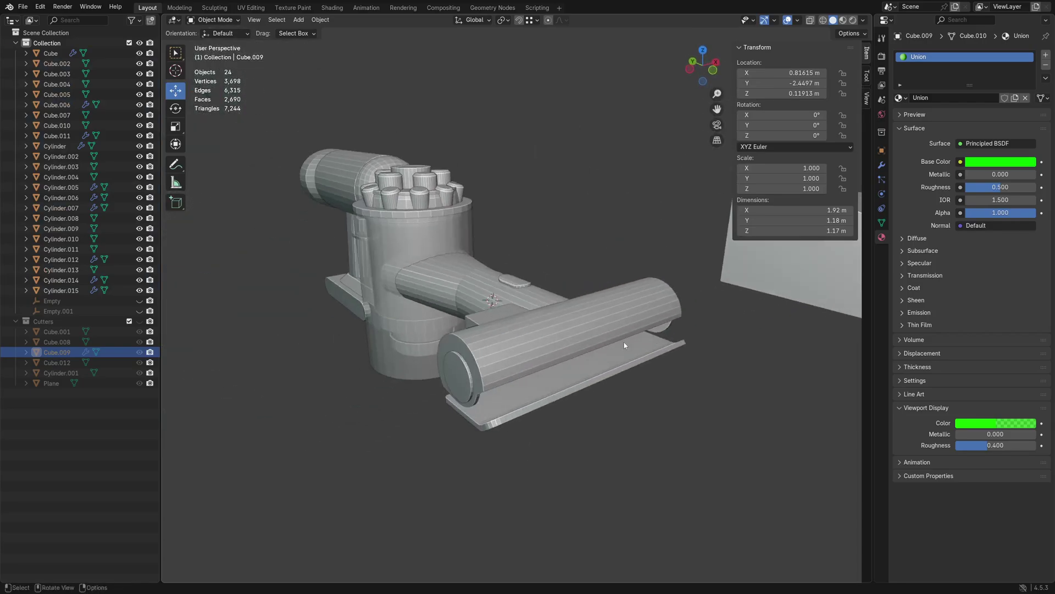
pyautogui.keyDown('shift'); pyautogui.moveTo(753, 291); pyautogui.dragTo(582, 337, button='middle'); pyautogui.keyUp('shift')
pyautogui.hotkey('shift', '2')
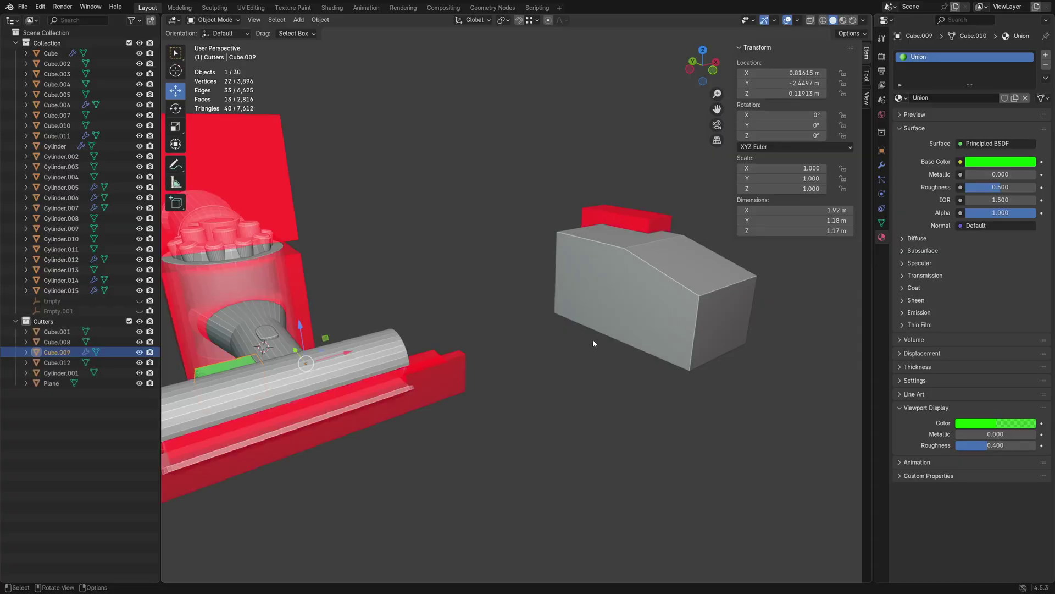
# Step: Unhide Empty and Empty.001 in the main Collection and clear the selection
pyautogui.click(139, 301)
pyautogui.click(139, 311)
pyautogui.press('a')
pyautogui.hotkey('alt', 'a')
# Step: Compare the cutters alone with the main Collection alone, and display both collections together
pyautogui.moveTo(480, 339); pyautogui.dragTo(361, 257, button='middle')
pyautogui.press('2')
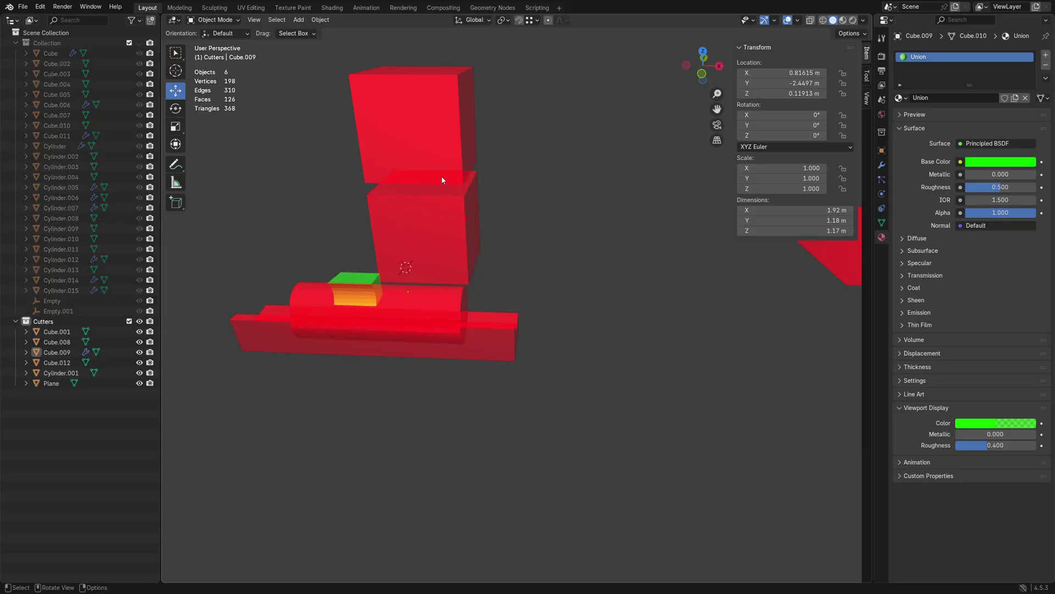
pyautogui.press('1')
pyautogui.hotkey('shift', '1')
pyautogui.hotkey('shift', '1')
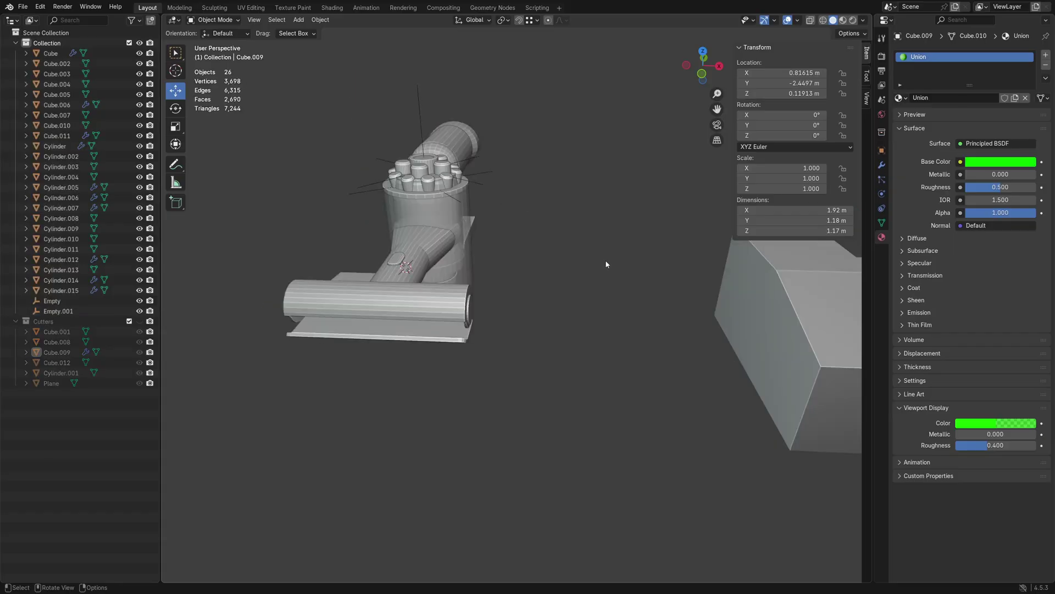
pyautogui.hotkey('shift', '2')
pyautogui.keyDown('shift'); pyautogui.moveTo(610, 288); pyautogui.dragTo(534, 348, button='middle'); pyautogui.keyUp('shift')
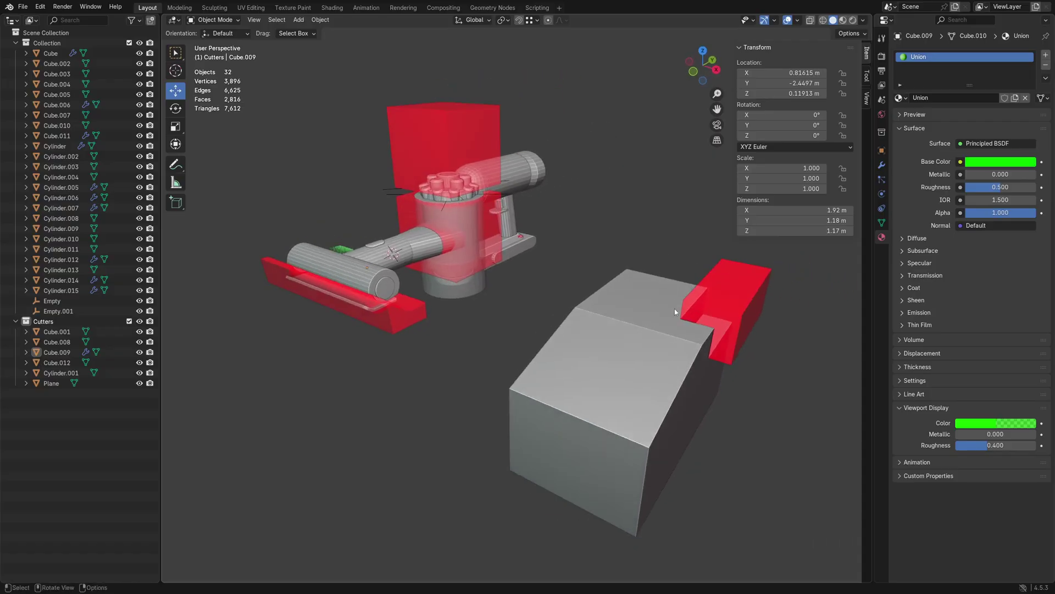
# Step: Examine the central cylinder and its arm through the see-through red cutter box from several angles
pyautogui.keyDown('alt'); pyautogui.middleClick(490, 237); pyautogui.keyUp('alt')
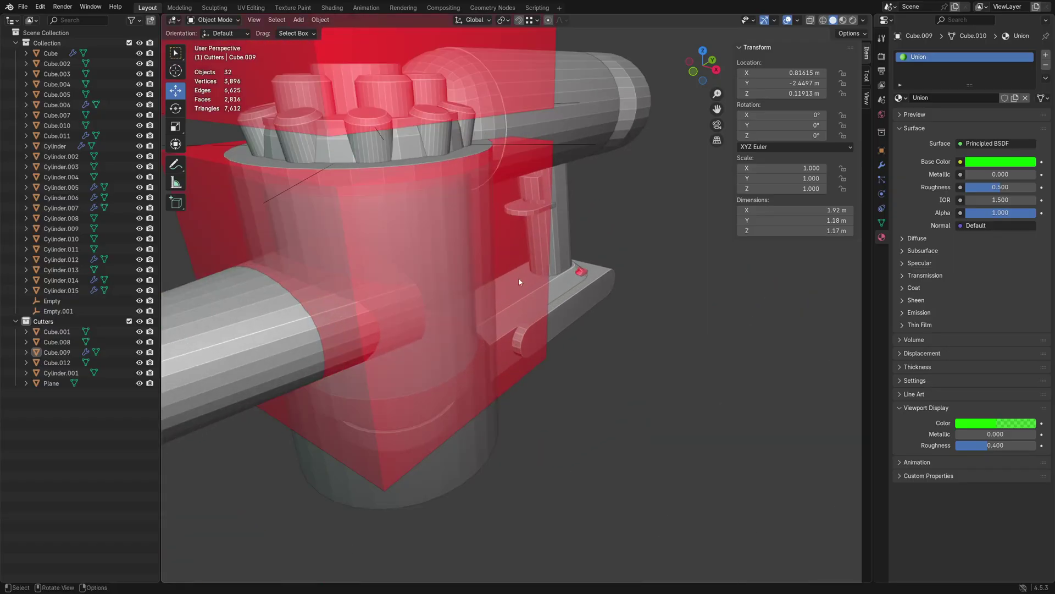
pyautogui.moveTo(519, 278); pyautogui.dragTo(546, 327, button='middle')
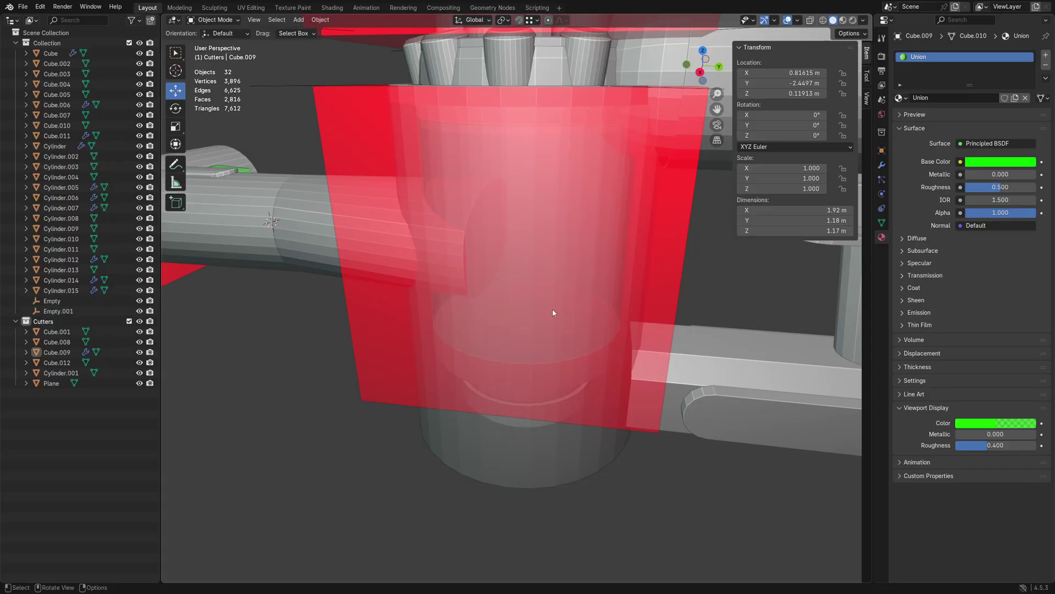
pyautogui.moveTo(492, 268); pyautogui.dragTo(482, 265, button='middle')
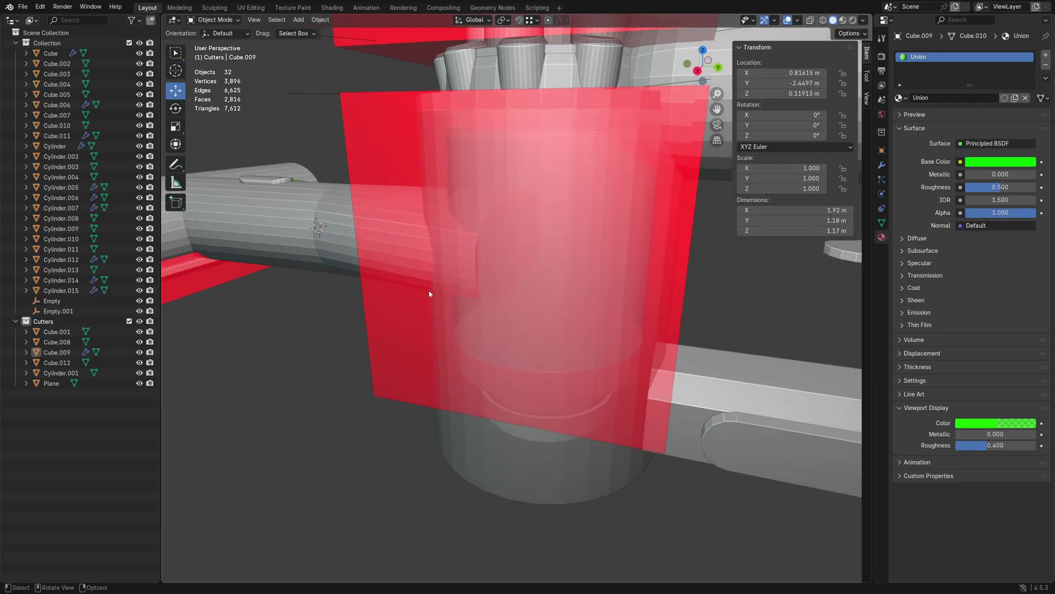
pyautogui.moveTo(430, 294); pyautogui.dragTo(524, 280, button='middle')
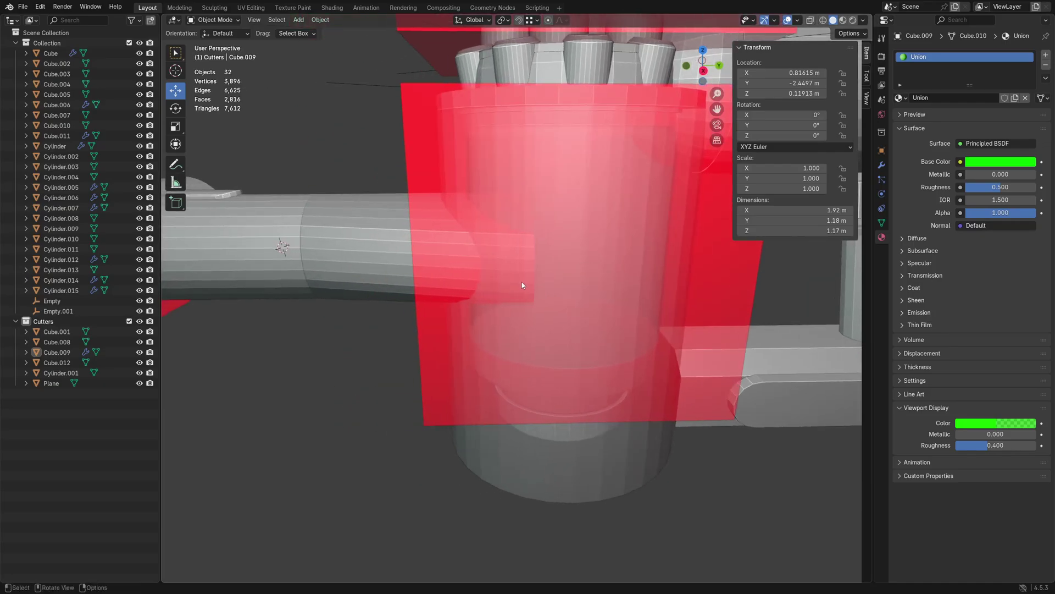
# Step: Show only the main Collection and inspect where the horizontal arm passes into the see-through central cylinder
pyautogui.press('2')
pyautogui.press('1')
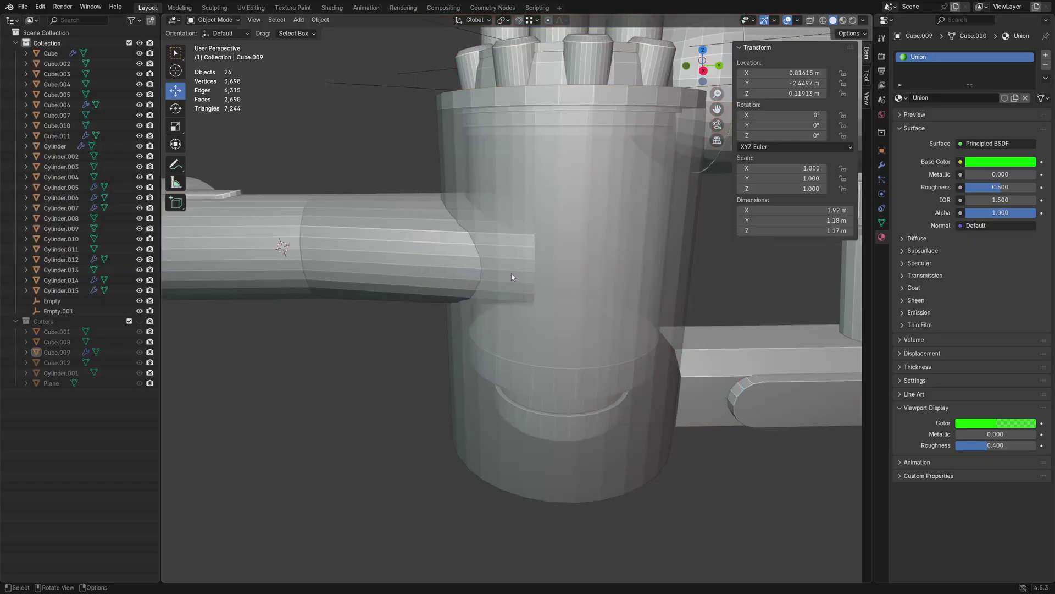
pyautogui.scroll(5, 511, 272)
pyautogui.click(547, 355)
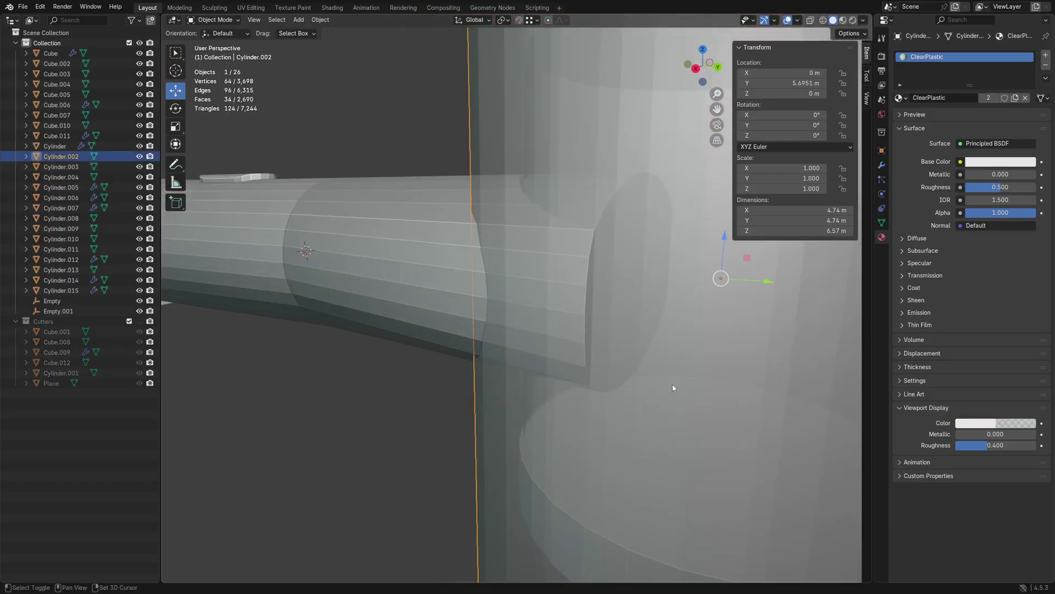
pyautogui.moveTo(544, 383); pyautogui.dragTo(528, 382, button='middle')
pyautogui.click(417, 291)
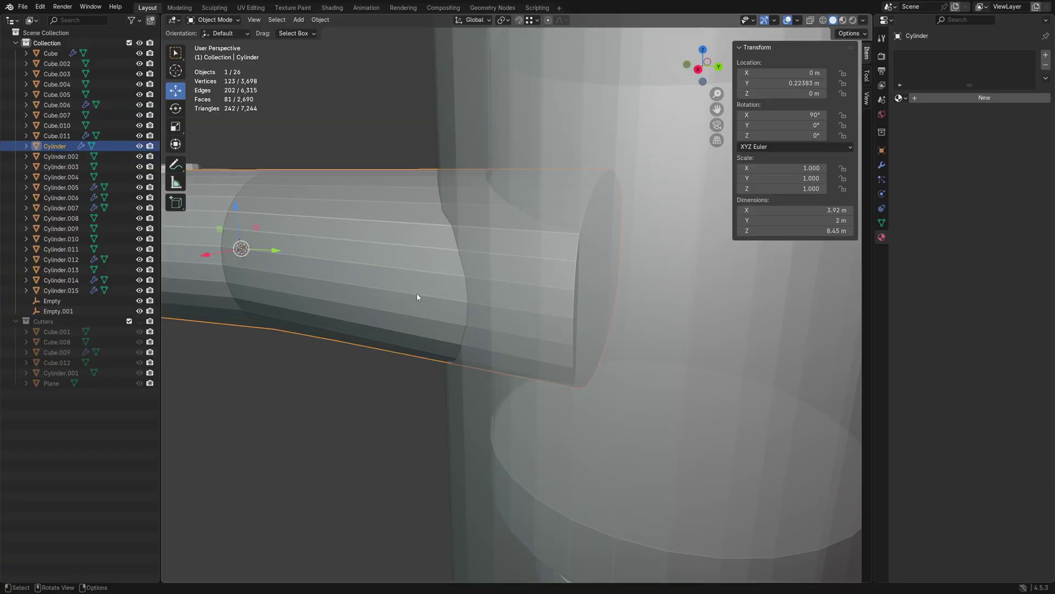
# Step: Try a Boolean Difference modifier on the central cylinder with the arm as cutter object and the Manifold solver
pyautogui.click(487, 390)
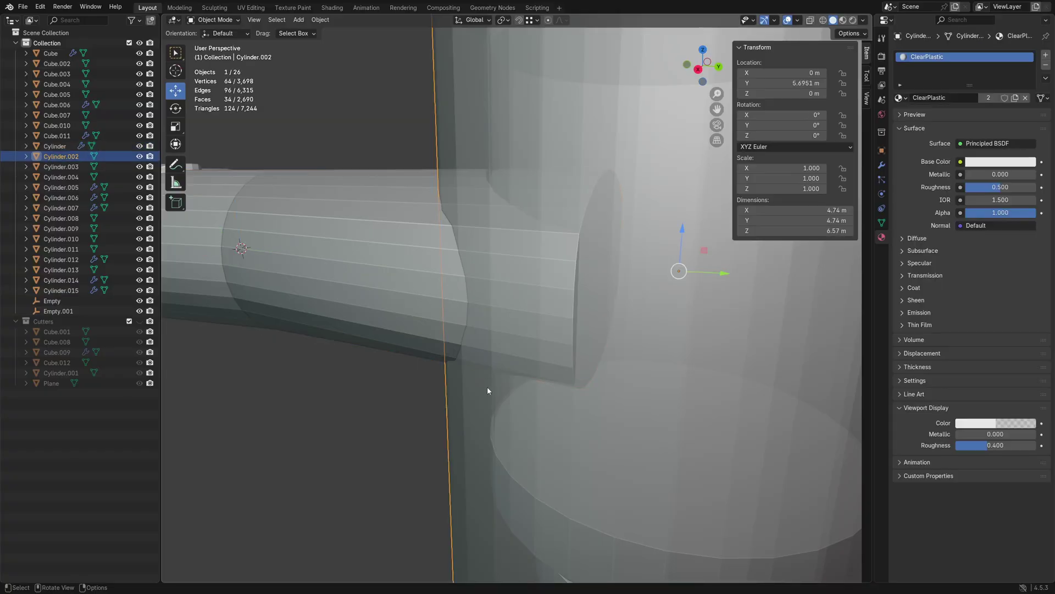
pyautogui.click(881, 165)
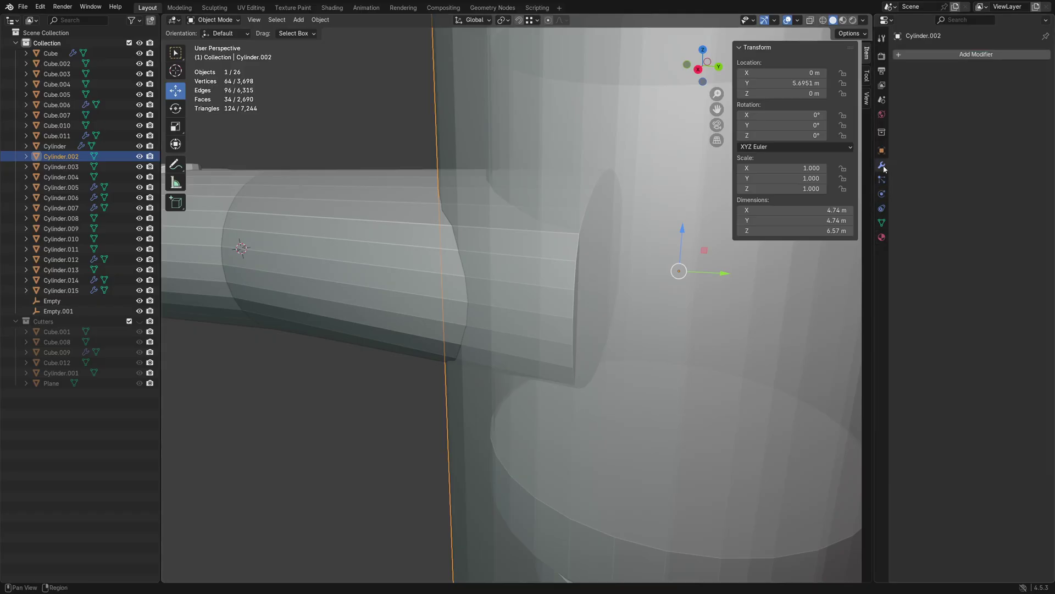
pyautogui.click(957, 61)
pyautogui.click(919, 27)
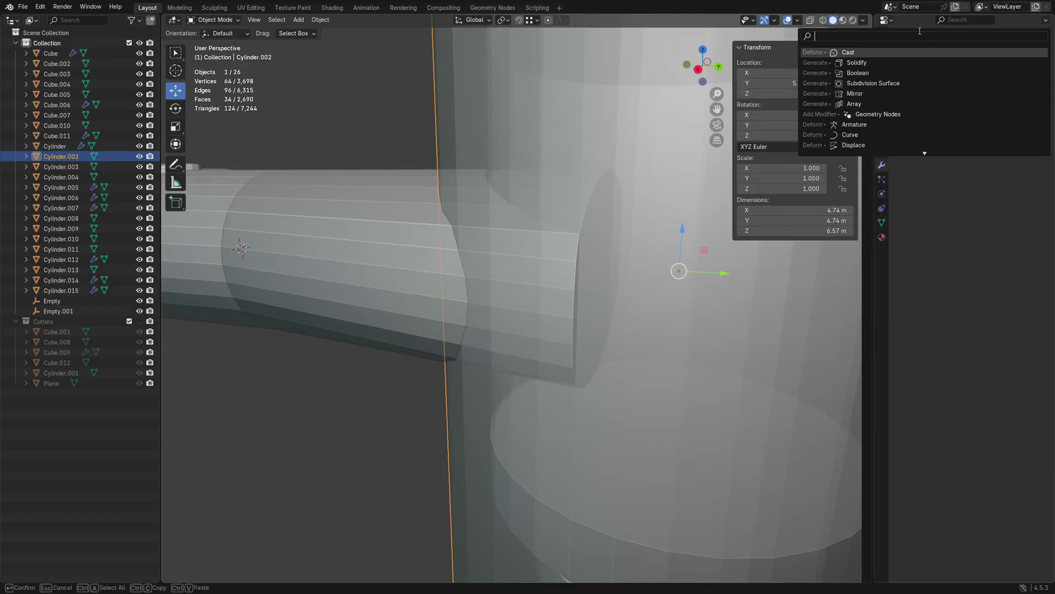
pyautogui.write('bool')
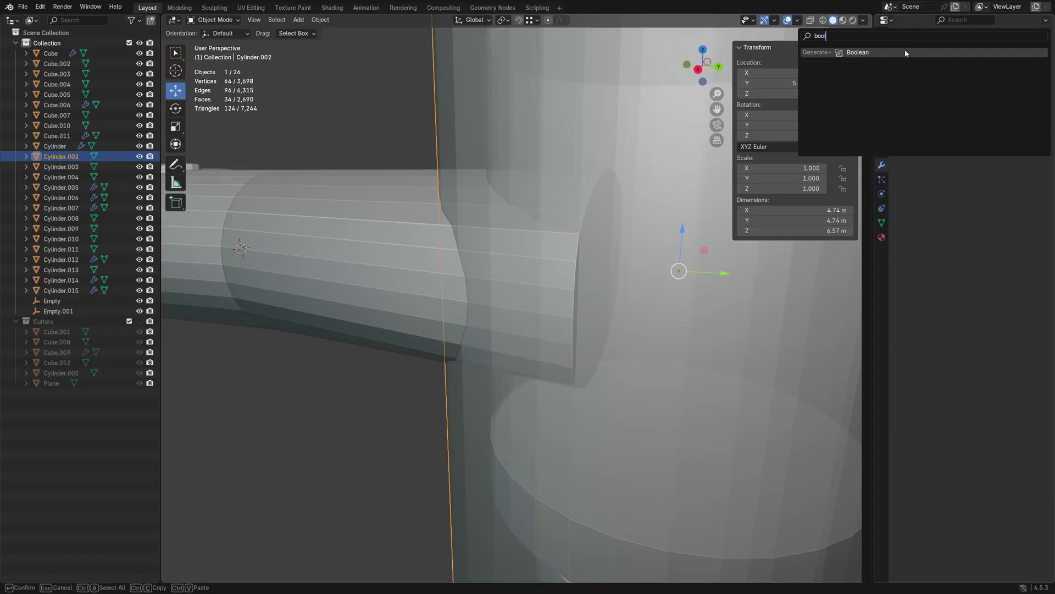
pyautogui.press('Return')
pyautogui.click(1031, 111)
pyautogui.click(342, 271)
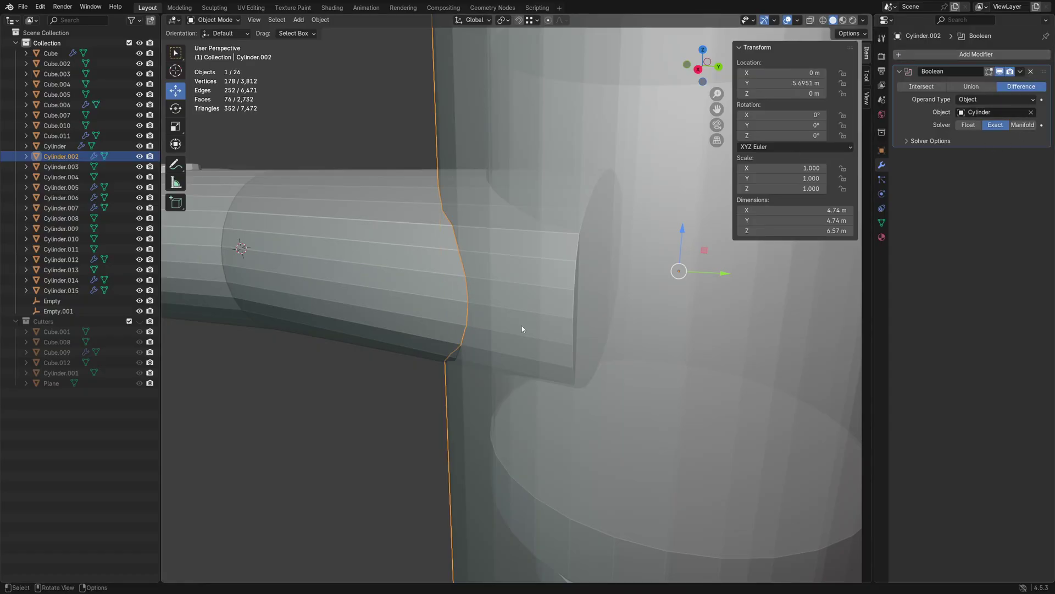
pyautogui.click(1022, 124)
# Step: Isolate the central cylinder to examine the cut made by the arm, and return to the full model
pyautogui.scroll(-4, 533, 391)
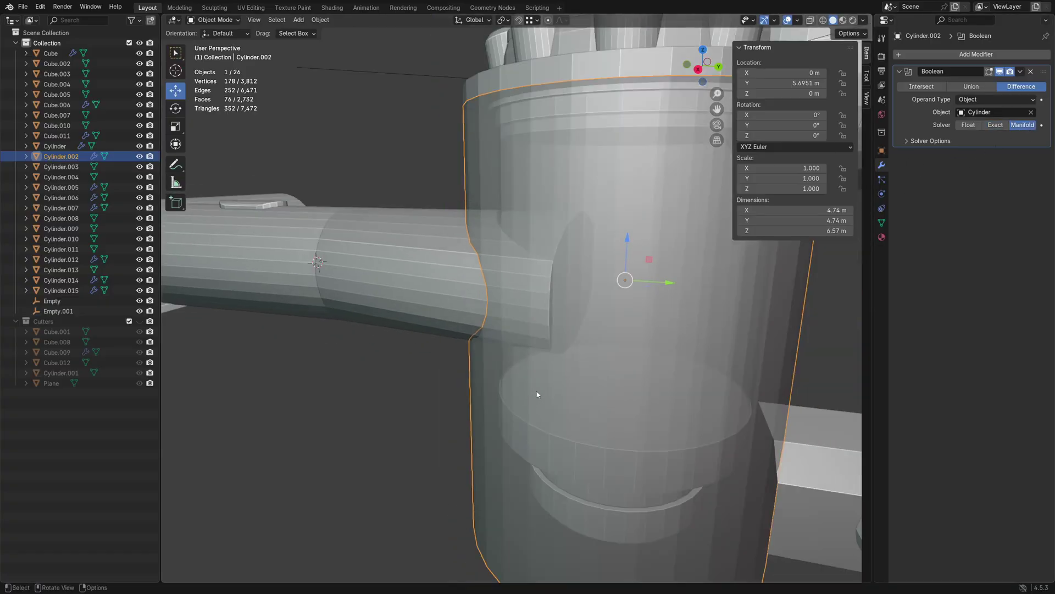
pyautogui.press('KP_Divide')
pyautogui.moveTo(543, 270); pyautogui.dragTo(608, 271, button='middle')
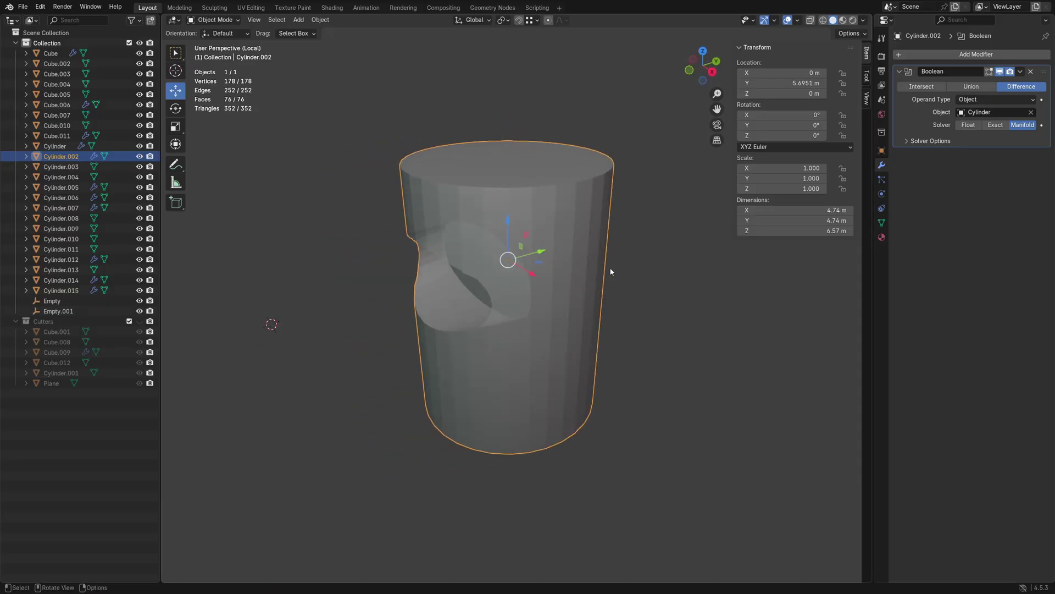
pyautogui.press('KP_Divide')
# Step: Try the Union operation on the central cylinder's Boolean, and remove that modifier
pyautogui.scroll(2, 522, 294)
pyautogui.scroll(2, 522, 294)
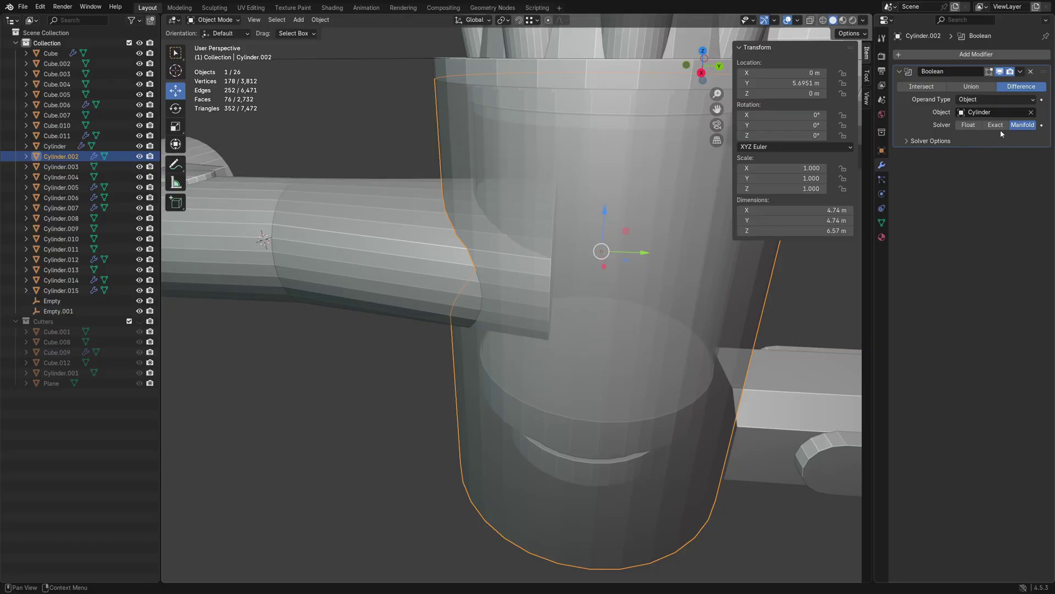
pyautogui.click(970, 86)
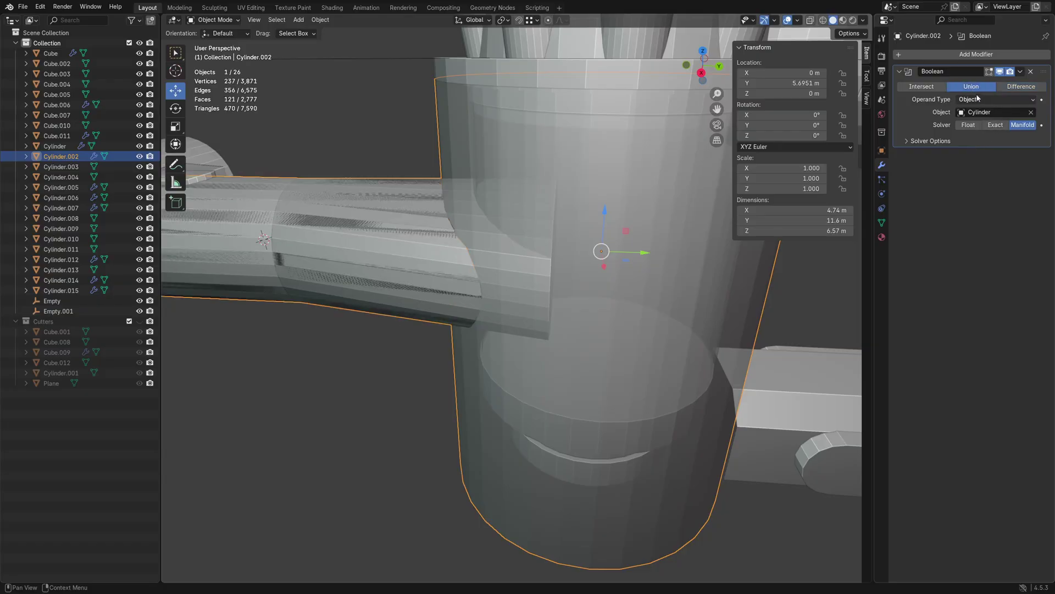
pyautogui.click(1032, 72)
# Step: Add a second Boolean modifier to the arm with the central cylinder, Cylinder.002, as its object
pyautogui.click(400, 263)
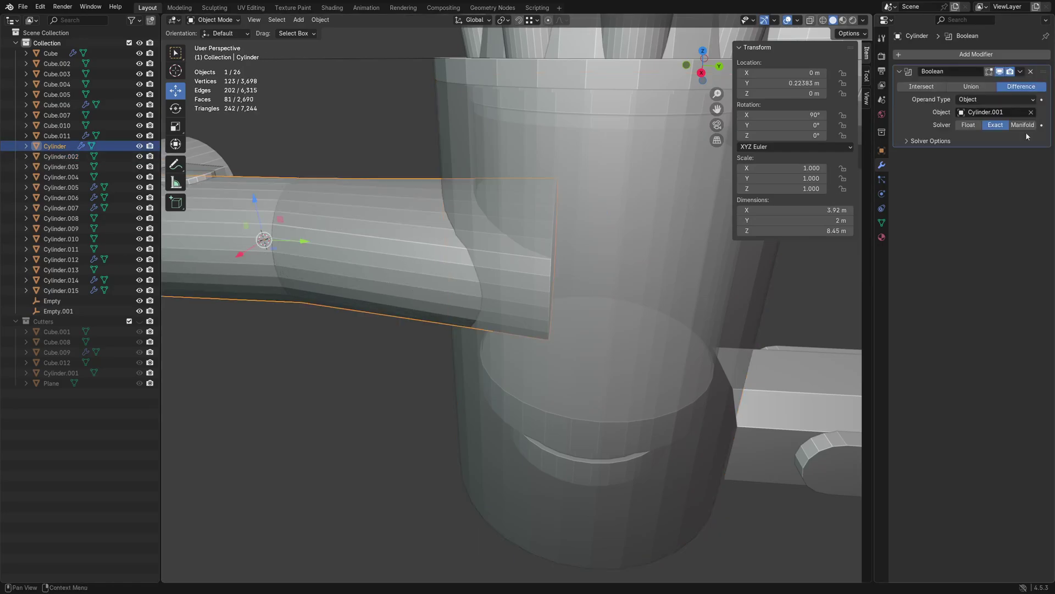
pyautogui.click(957, 54)
pyautogui.click(957, 52)
pyautogui.write('bool')
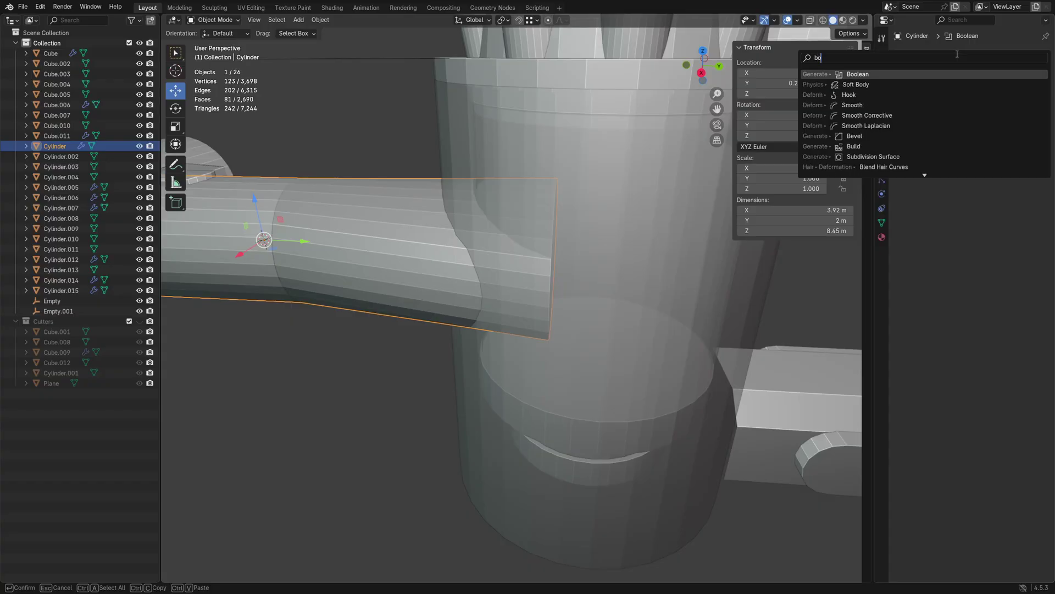
pyautogui.click(935, 73)
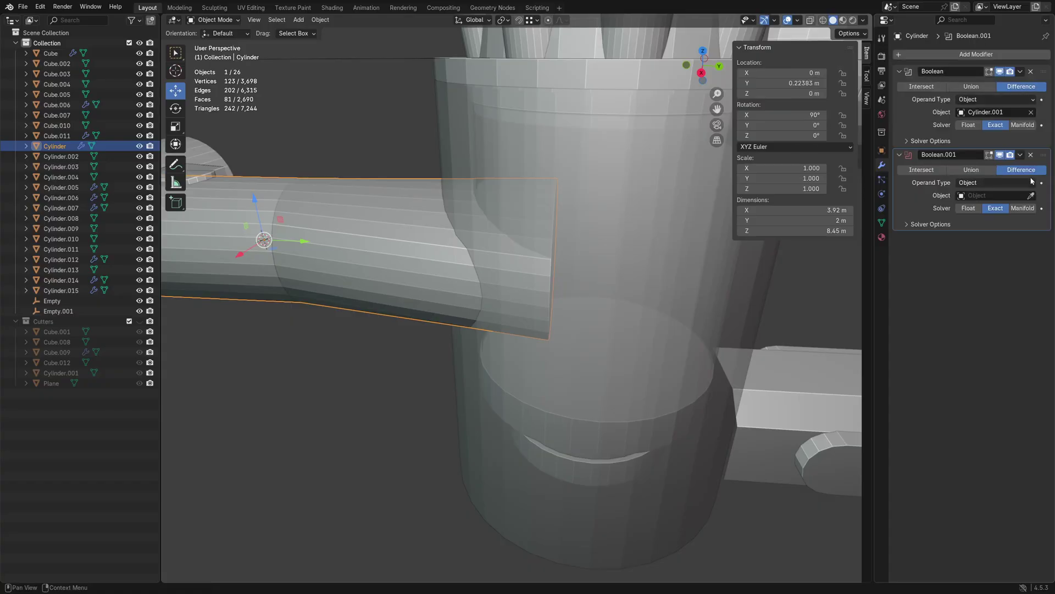
pyautogui.click(1032, 196)
pyautogui.click(494, 473)
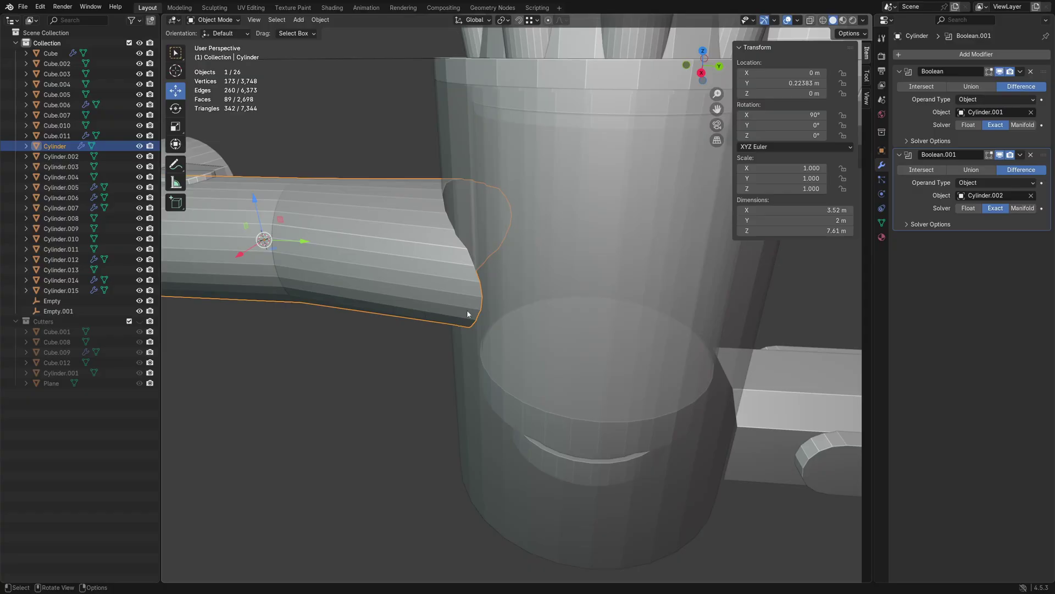
# Step: Set the arm's second Boolean to Union and inspect the joint with the central cylinder
pyautogui.keyDown('alt'); pyautogui.moveTo(470, 314); pyautogui.dragTo(456, 332, button='middle'); pyautogui.keyUp('alt')
pyautogui.click(971, 169)
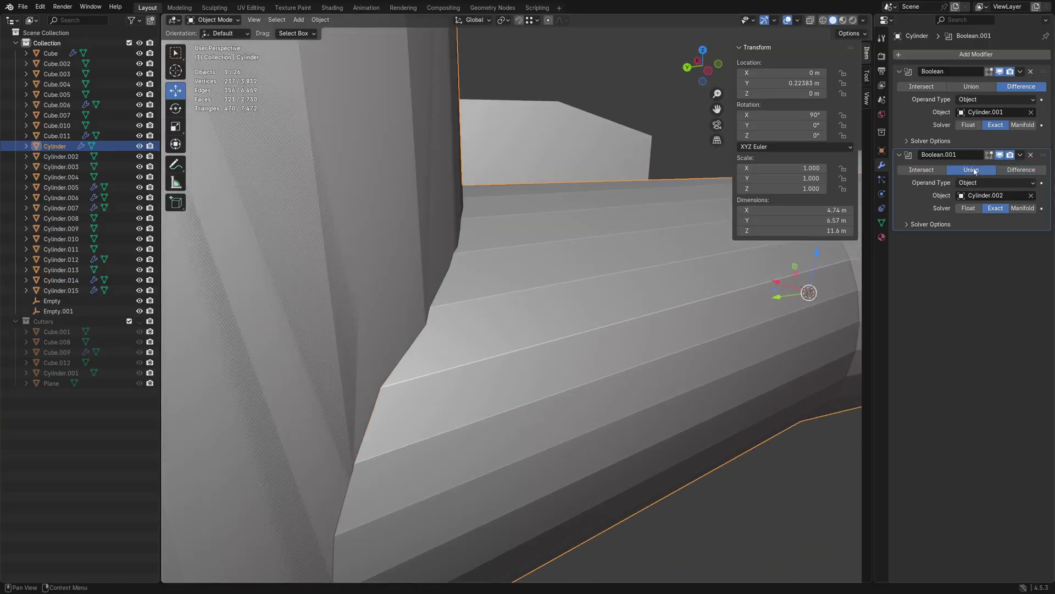
pyautogui.keyDown('shift'); pyautogui.moveTo(534, 381); pyautogui.dragTo(489, 362, button='middle'); pyautogui.keyUp('shift')
pyautogui.scroll(-4, 497, 361)
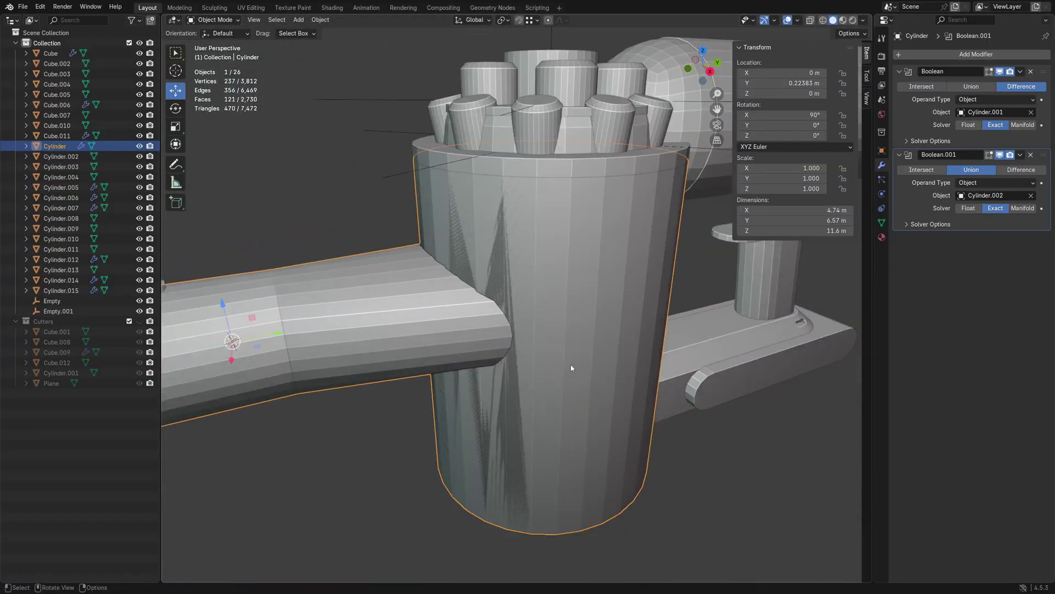
pyautogui.scroll(3, 572, 368)
pyautogui.moveTo(558, 370)
pyautogui.mouseDown(button='middle')
pyautogui.moveTo(516, 370)
pyautogui.moveTo(547, 365)
pyautogui.moveTo(563, 347)
pyautogui.moveTo(532, 344)
pyautogui.moveTo(551, 354)
pyautogui.mouseUp(button='middle')
# Step: Hide the original central cylinder to check the merged arm geometry behind it, and unhide it again
pyautogui.click(545, 341)
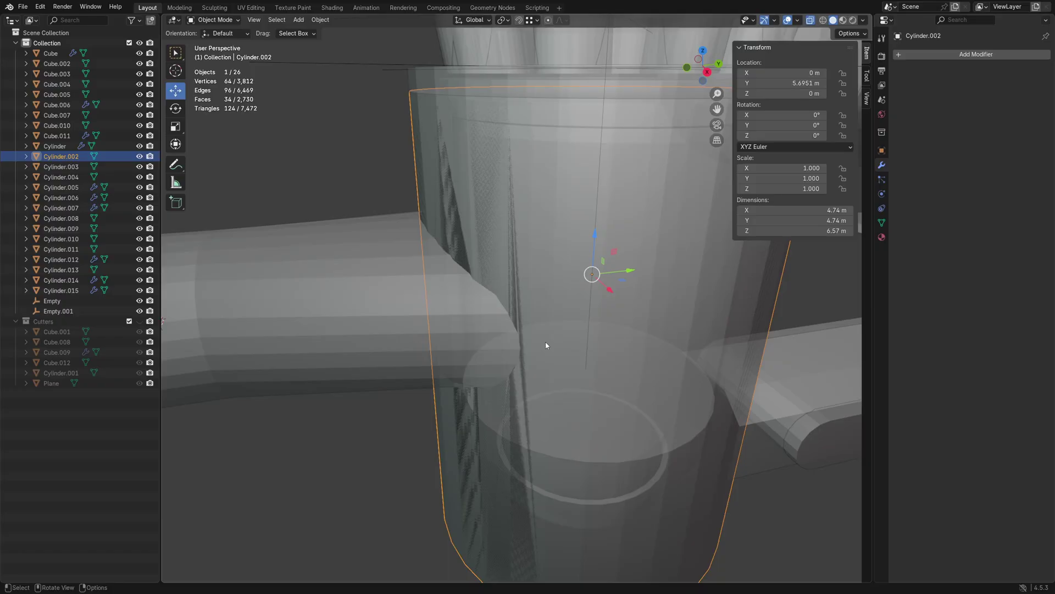
pyautogui.press('h')
pyautogui.moveTo(545, 342)
pyautogui.mouseDown(button='middle')
pyautogui.moveTo(568, 360)
pyautogui.moveTo(527, 344)
pyautogui.mouseUp(button='middle')
pyautogui.hotkey('alt', 'h')
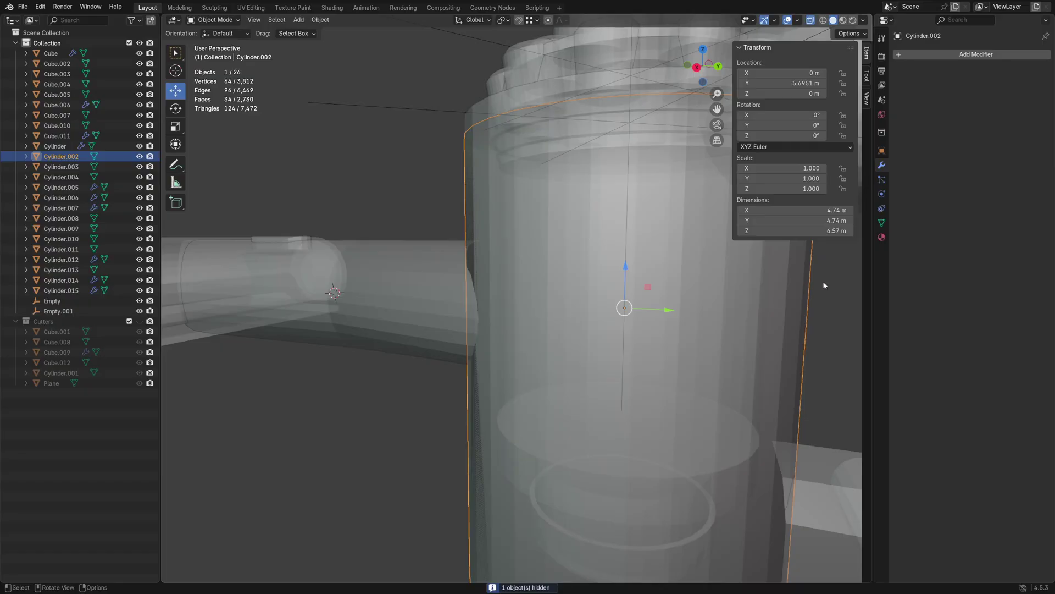
# Step: Assign the green Union material to the original central cylinder
pyautogui.click(882, 237)
pyautogui.click(898, 97)
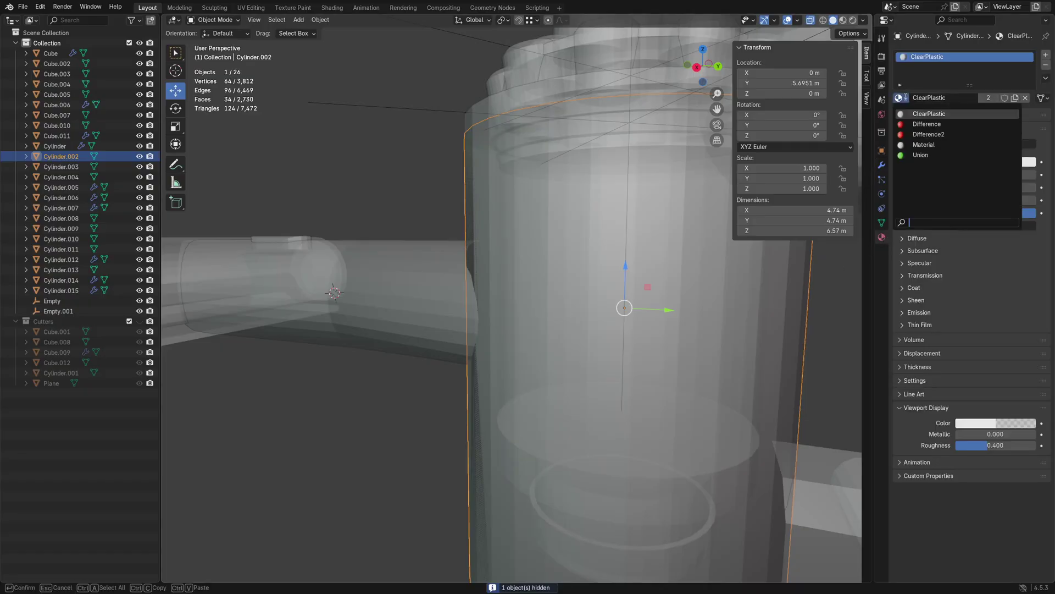
pyautogui.click(906, 156)
# Step: Move the original central cylinder to the Cutters collection and turn off X-ray to view the merged model
pyautogui.moveTo(633, 318); pyautogui.dragTo(591, 338, button='middle')
pyautogui.press('m')
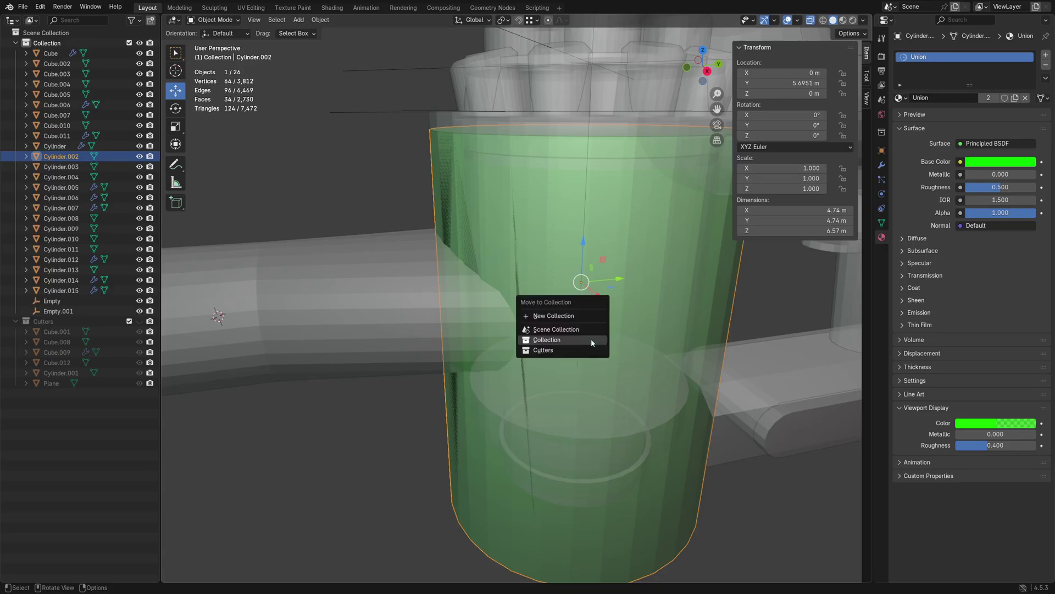
pyautogui.click(576, 351)
pyautogui.hotkey('alt', 'z')
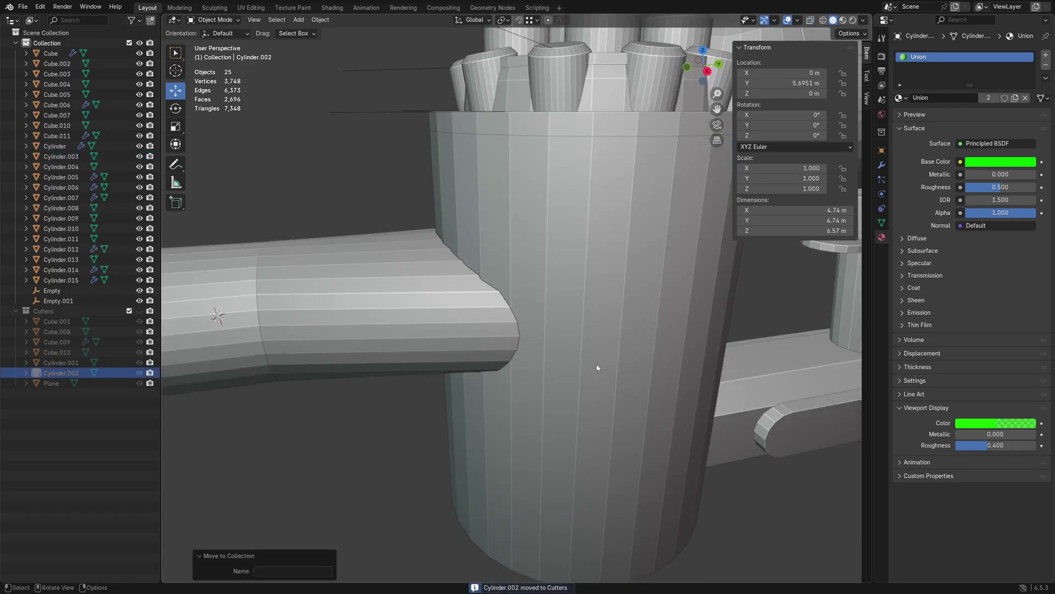
pyautogui.scroll(-6, 597, 368)
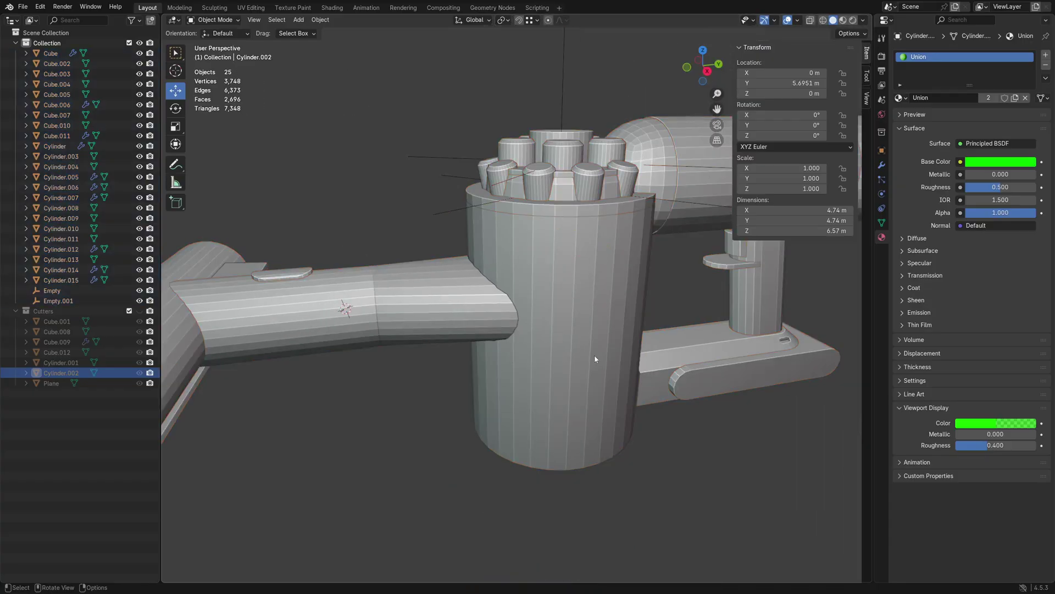
pyautogui.moveTo(556, 355); pyautogui.dragTo(610, 336, button='middle')
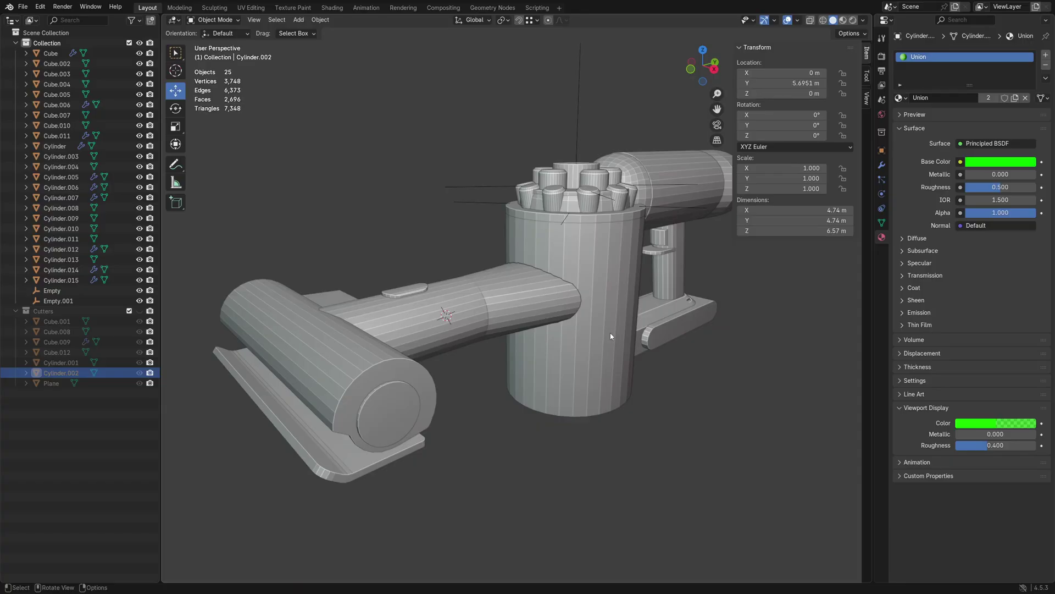
# Step: Add a cube and place it near the crosswise cylinder's end at about X 3.44 m, Y -4.46 m
pyautogui.moveTo(615, 327); pyautogui.dragTo(526, 315, button='middle')
pyautogui.click(530, 318)
pyautogui.click(547, 337)
pyautogui.hotkey('shift', 'a')
pyautogui.moveTo(542, 337)
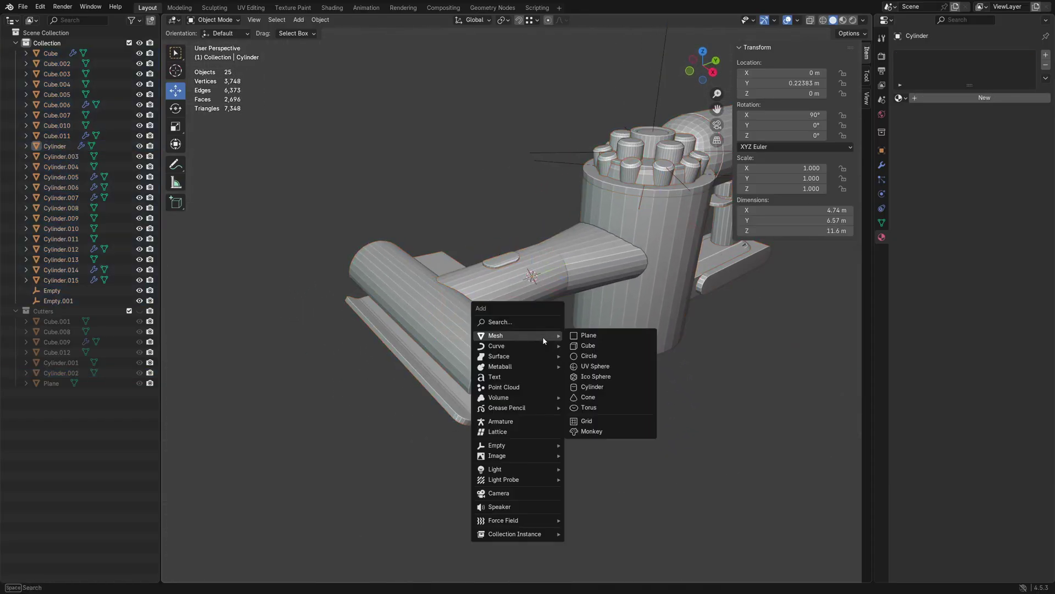
pyautogui.click(588, 345)
pyautogui.press('g')
pyautogui.click(584, 436)
# Step: Enlarge the cube uniformly to a scale of about 3.78 and, in top view, move it towards the crosswise cylinder's end
pyautogui.press('s')
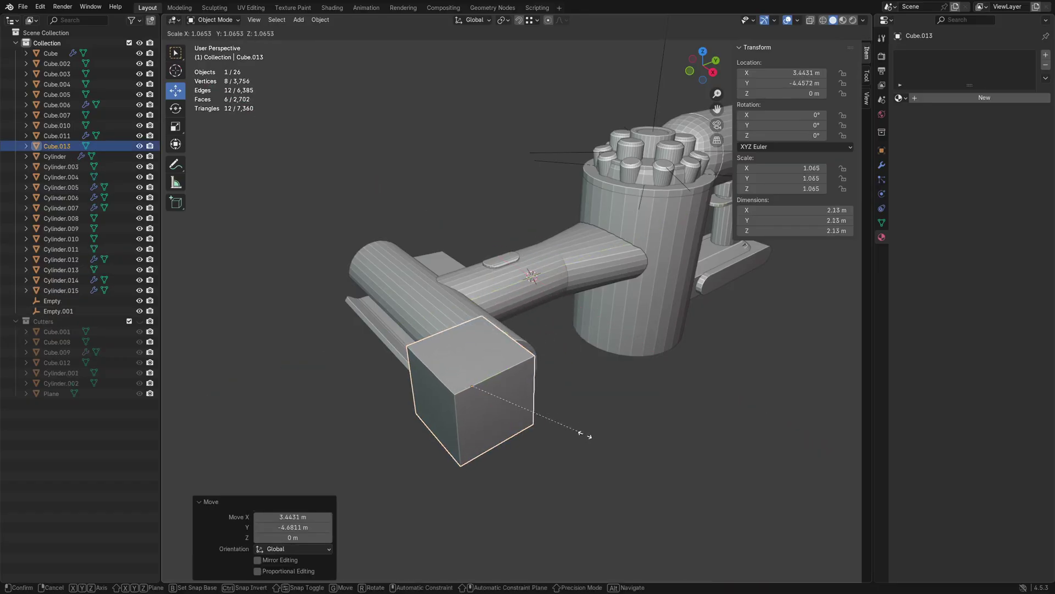
pyautogui.click(717, 477)
pyautogui.moveTo(709, 472); pyautogui.dragTo(515, 389, button='middle')
pyautogui.press('s')
pyautogui.click(584, 387)
pyautogui.press('g')
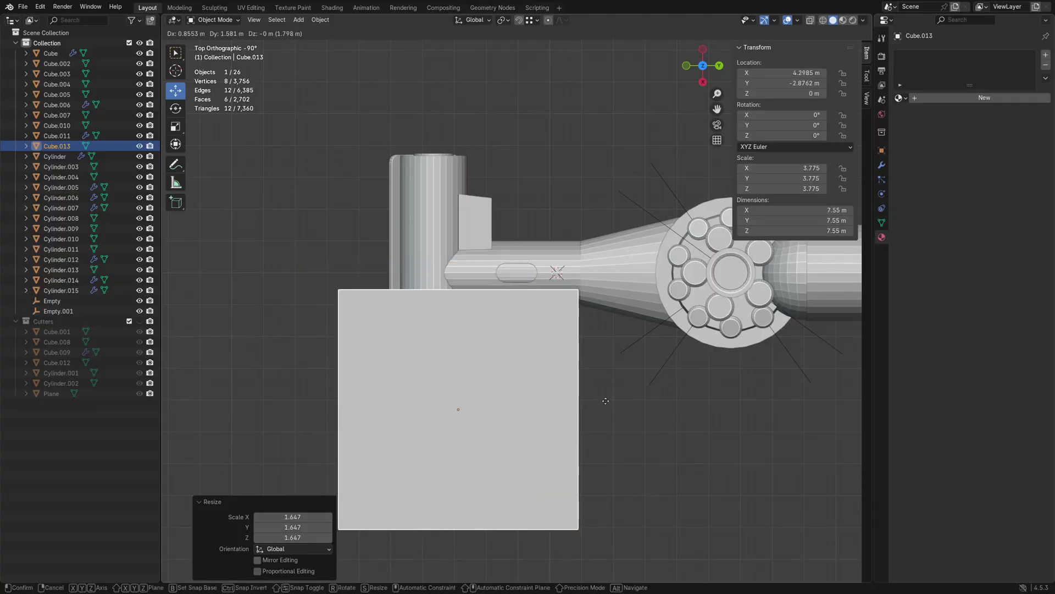
pyautogui.click(624, 396)
# Step: Shift the cube along X to about 4.55 m so that it encloses only the crosswise cylinder's end
pyautogui.moveTo(549, 427); pyautogui.dragTo(576, 341, button='middle')
pyautogui.press('g')
pyautogui.press('x')
pyautogui.click(587, 341)
pyautogui.press('g')
pyautogui.press('x')
pyautogui.click(583, 340)
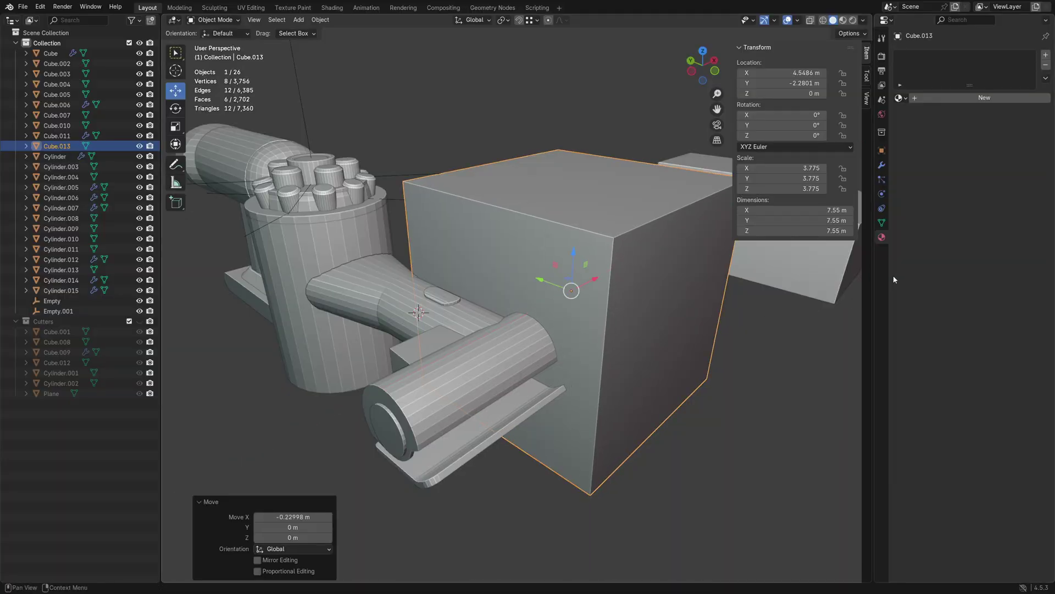
# Step: Create a new material on the cube with a bright, fully saturated yellow base colour
pyautogui.click(984, 98)
pyautogui.click(995, 163)
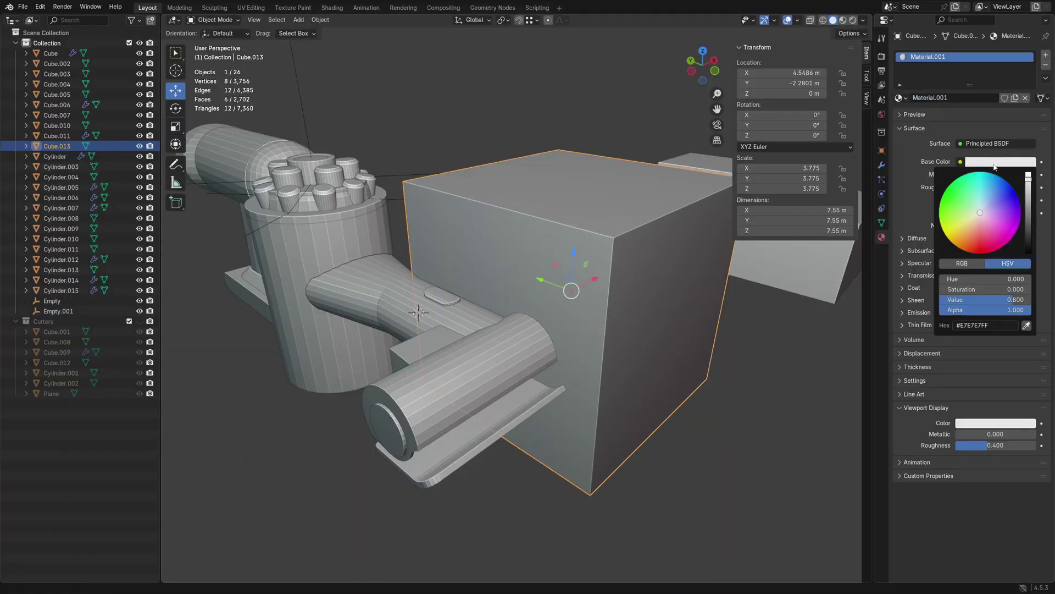
pyautogui.moveTo(971, 215); pyautogui.dragTo(945, 233)
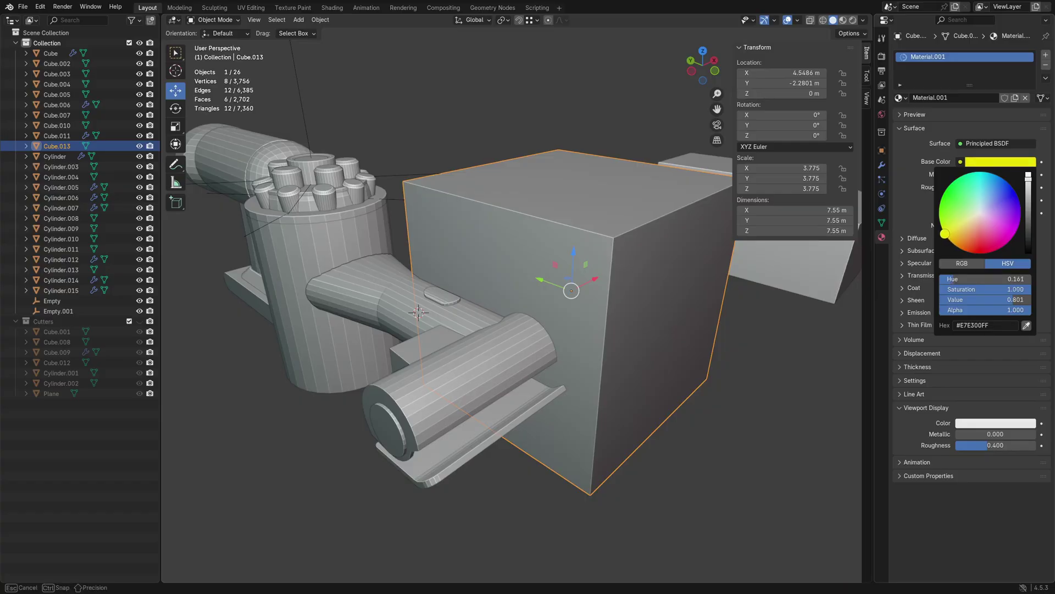
pyautogui.moveTo(1028, 179); pyautogui.dragTo(1028, 170)
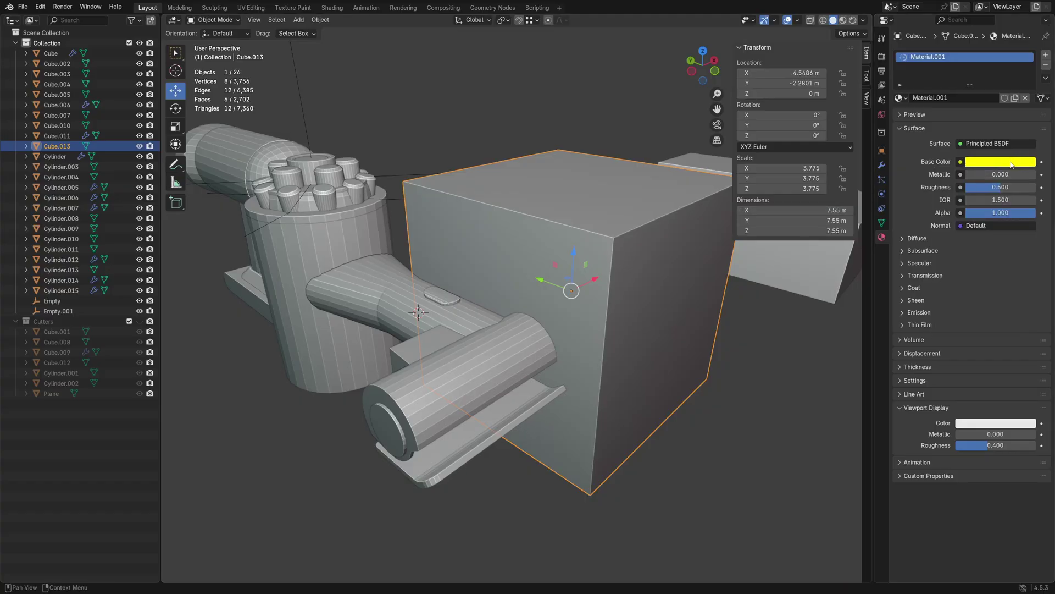
# Step: Copy the yellow base colour to the material's viewport display colour and lower its alpha to about 0.67
pyautogui.hotkey('ctrl', 'c')
pyautogui.hotkey('ctrl', 'v')
pyautogui.click(988, 425)
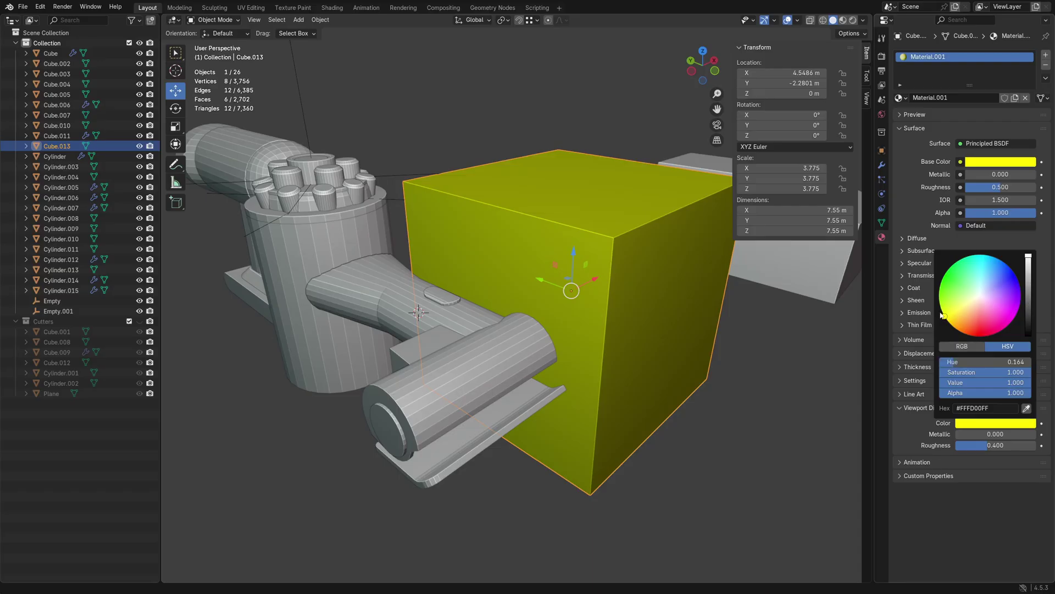
pyautogui.moveTo(952, 319); pyautogui.dragTo(944, 315)
pyautogui.click(1018, 426)
pyautogui.moveTo(1014, 392); pyautogui.dragTo(979, 392)
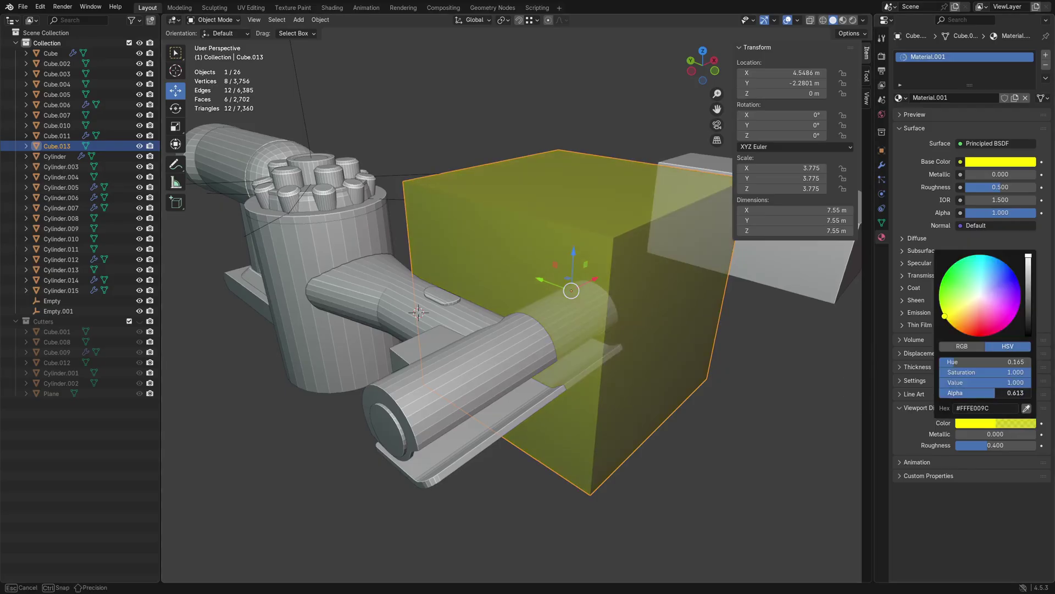
pyautogui.click(1004, 384)
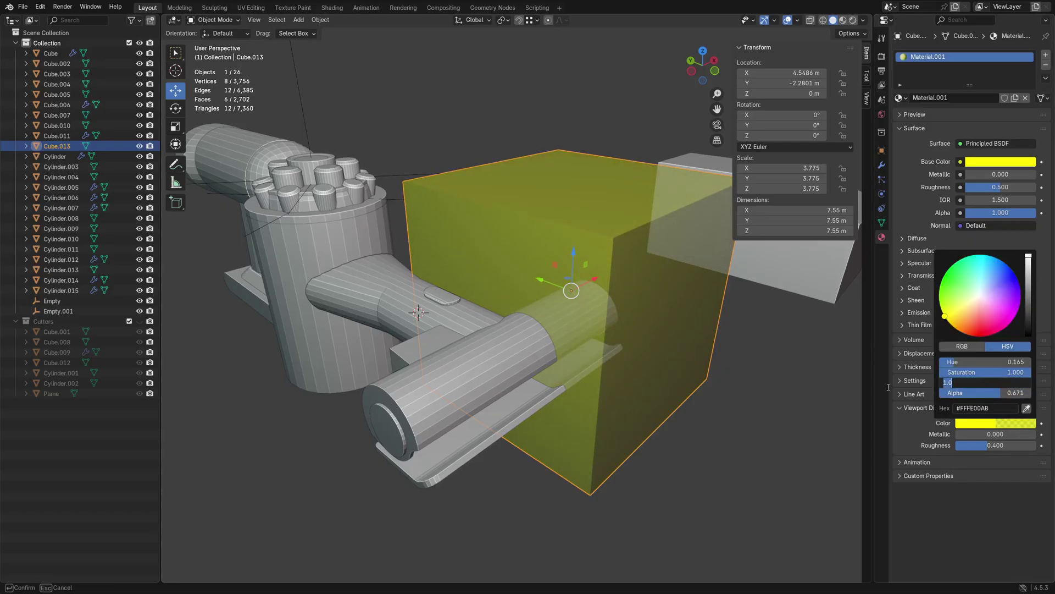
# Step: Set the HSV value of the yellow material's viewport display colour to 3
pyautogui.write('3')
pyautogui.press('Return')
pyautogui.moveTo(653, 438); pyautogui.dragTo(587, 398, button='middle')
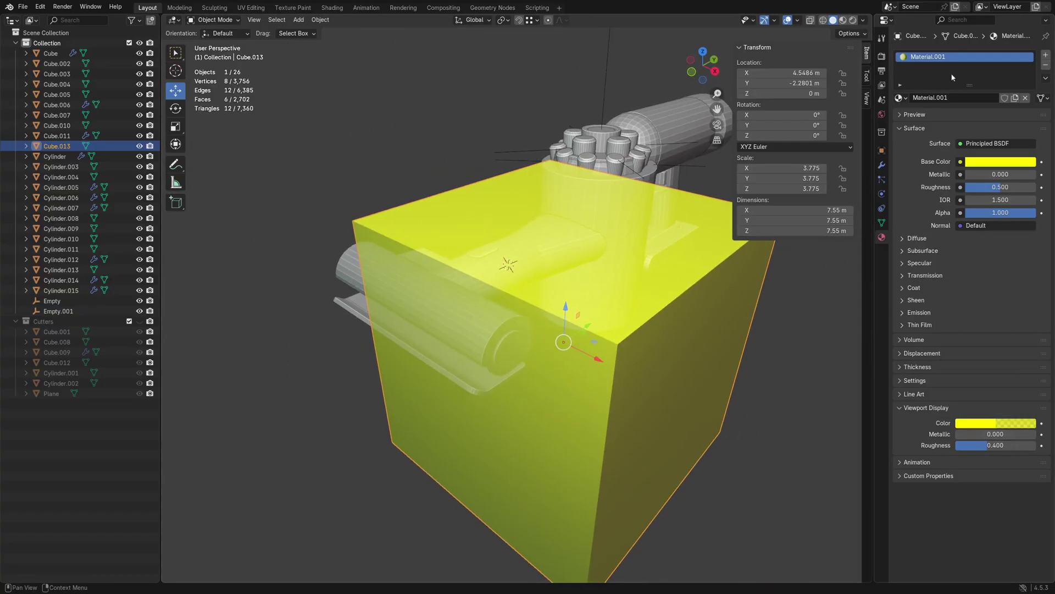
# Step: Rename the cube's yellow material to Intersect and select the crosswise cylinder in front of the cube
pyautogui.click(947, 97)
pyautogui.write('Inters')
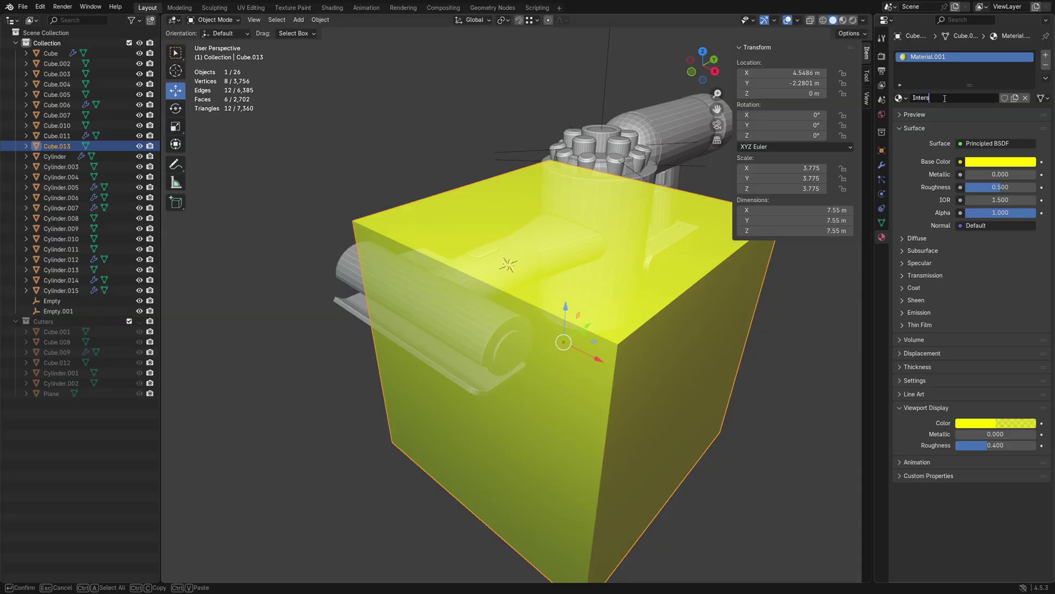
pyautogui.write('ect')
pyautogui.press('Return')
pyautogui.moveTo(557, 253); pyautogui.dragTo(643, 347, button='middle')
pyautogui.click(568, 371)
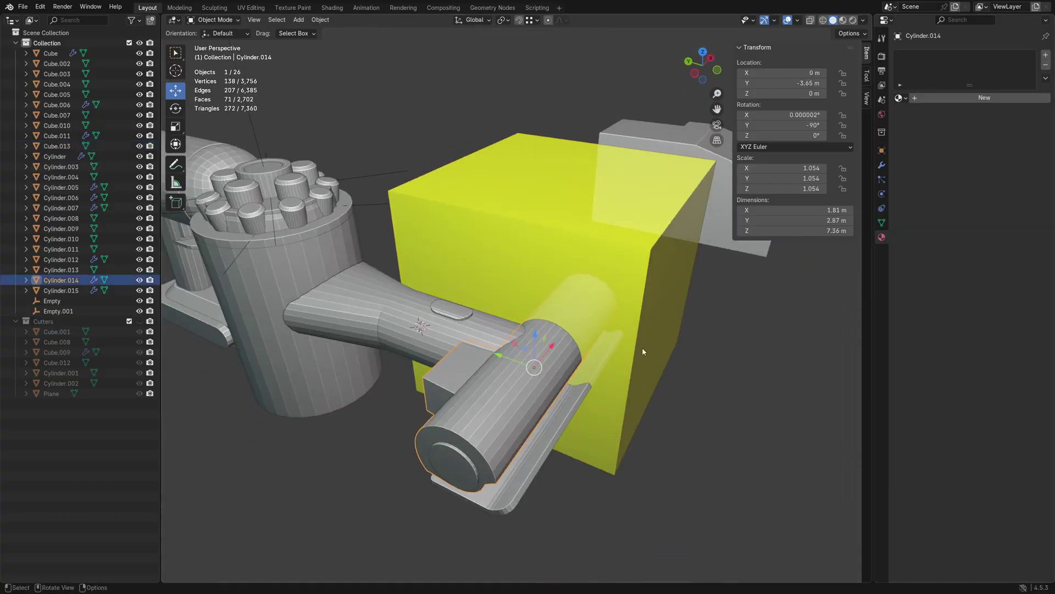
pyautogui.click(959, 101)
pyautogui.doubleClick(948, 99)
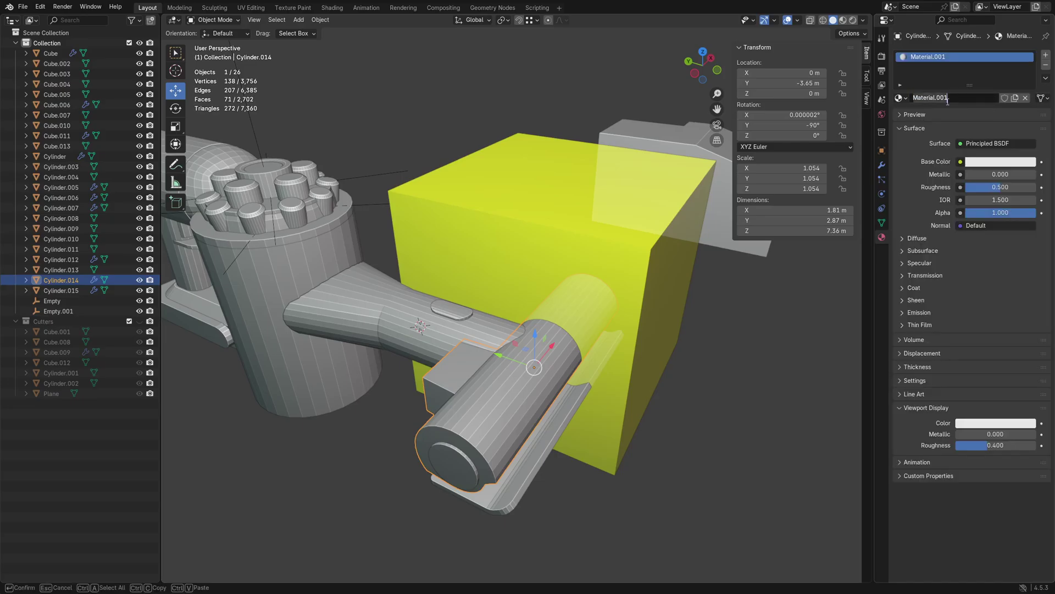
pyautogui.press('Escape')
pyautogui.hotkey('ctrl', 'z')
# Step: Add a Boolean modifier to the crosswise cylinder, set to Intersect with the yellow cube as its object
pyautogui.click(883, 163)
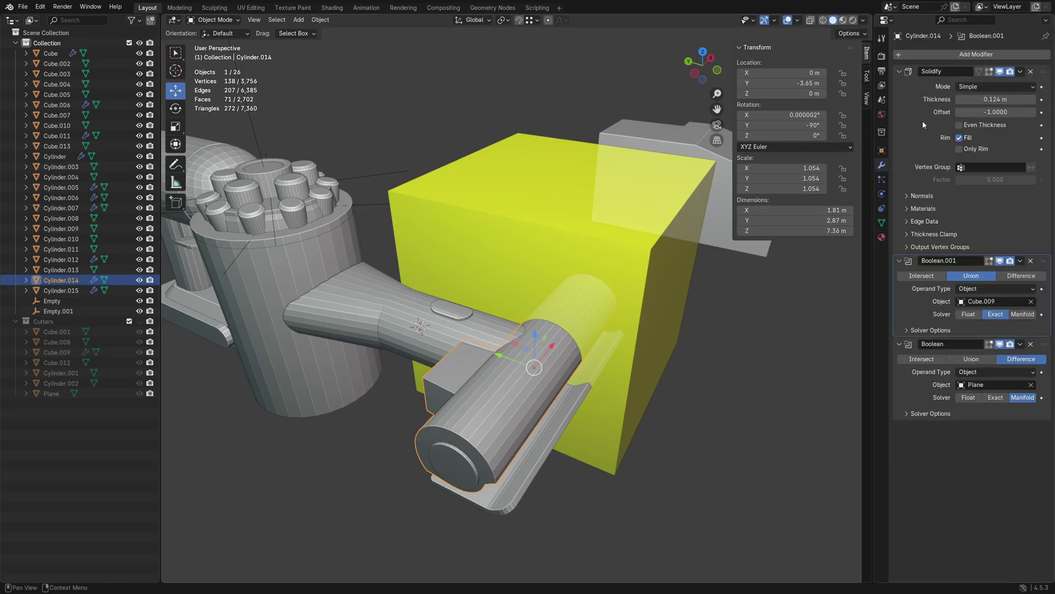
pyautogui.click(900, 72)
pyautogui.click(899, 84)
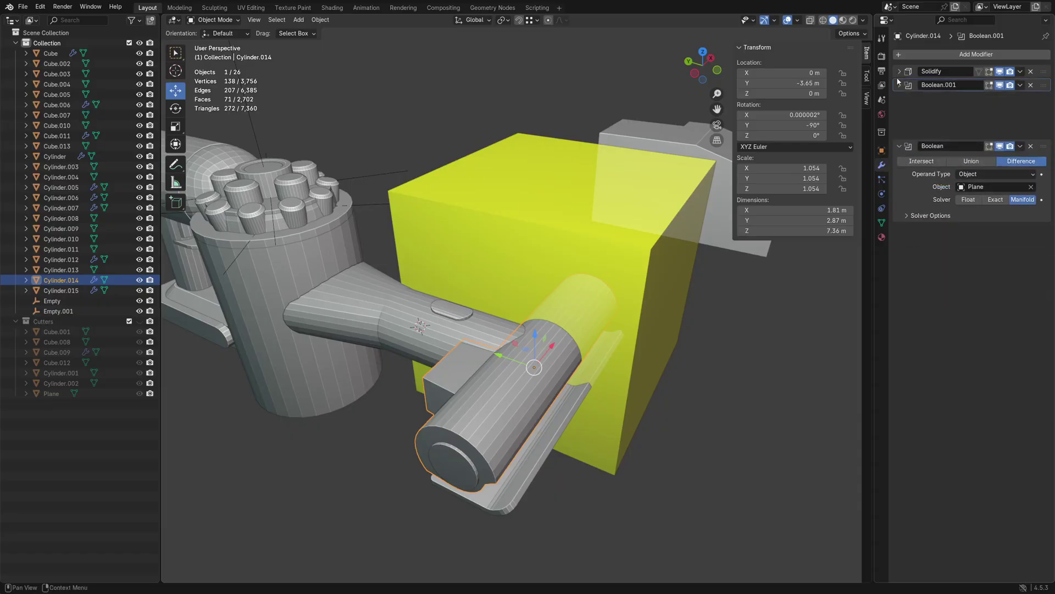
pyautogui.click(900, 99)
pyautogui.click(913, 57)
pyautogui.click(912, 59)
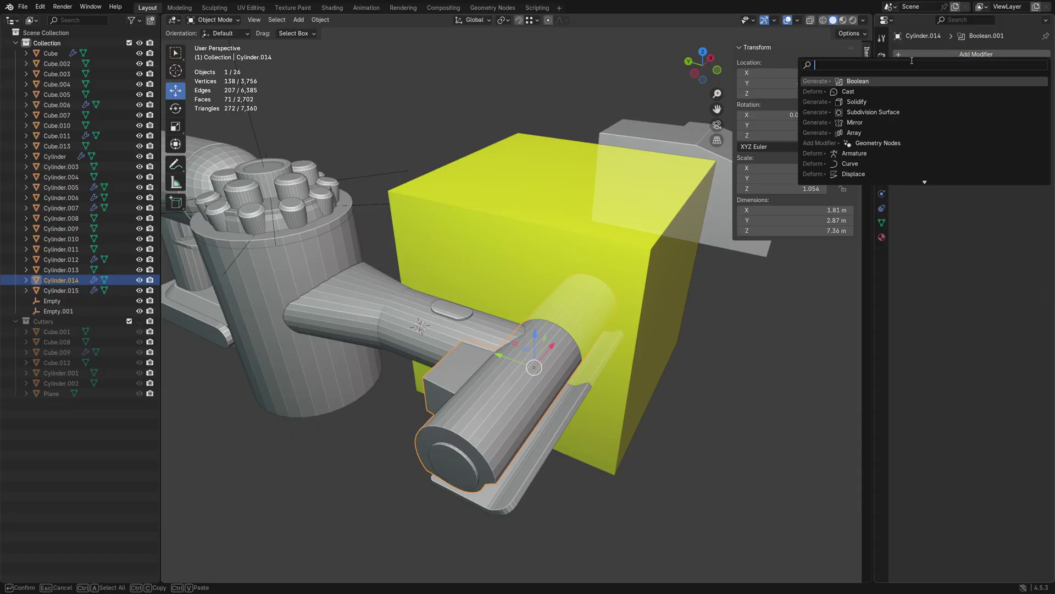
pyautogui.write('bool')
pyautogui.click(905, 80)
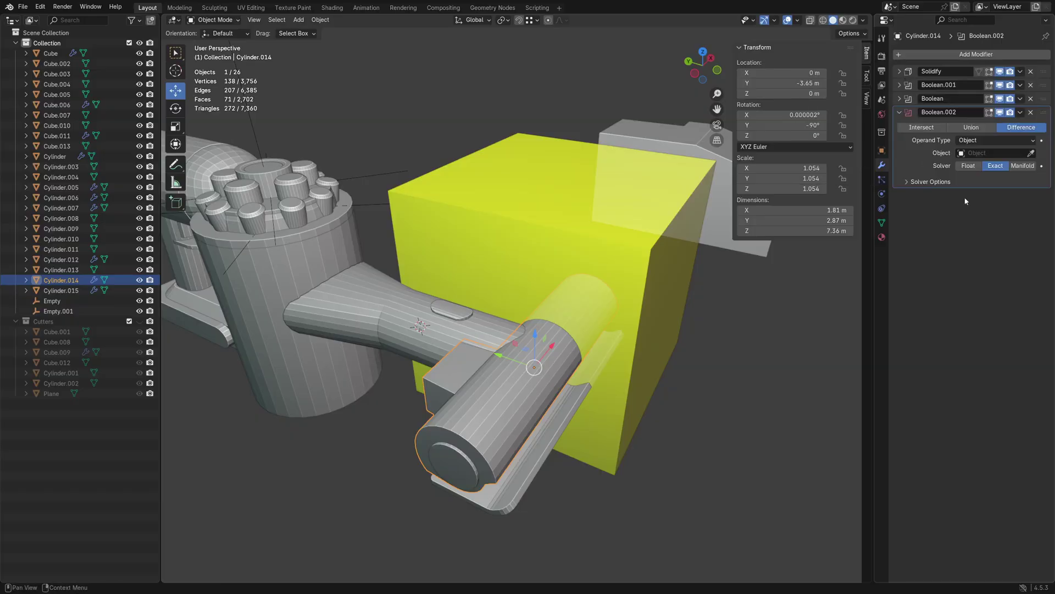
pyautogui.click(1034, 153)
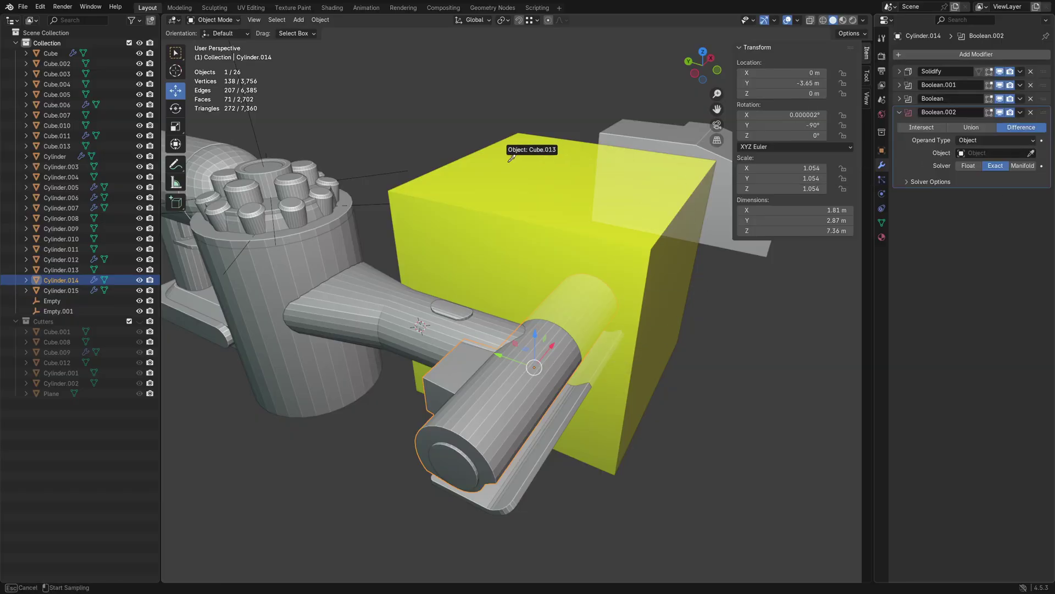
pyautogui.click(504, 181)
pyautogui.click(922, 127)
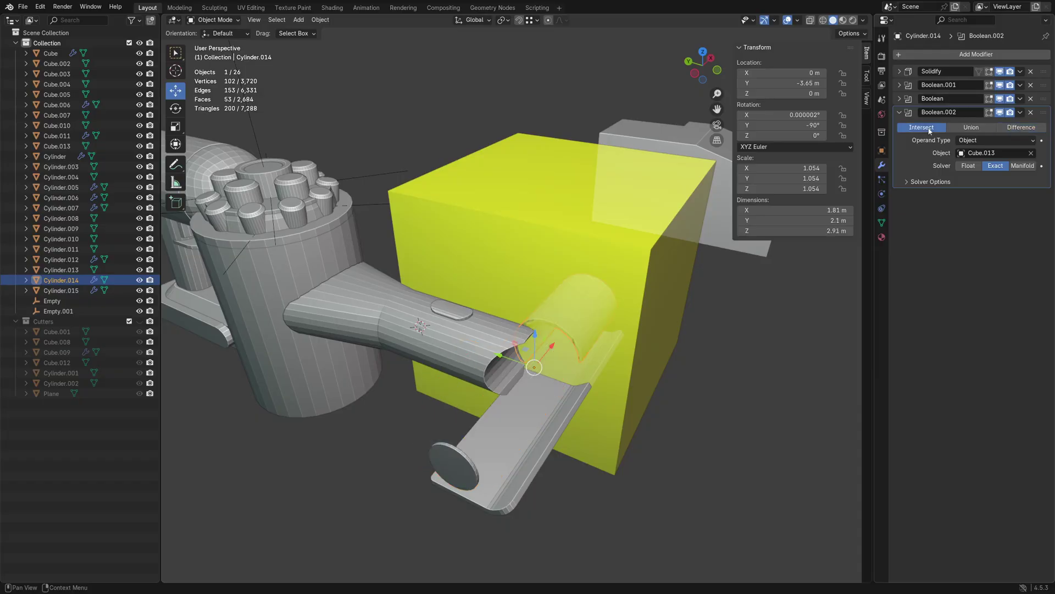
# Step: Add a Boolean modifier to the main cylinder with the arm, set to Intersect with the yellow cube
pyautogui.moveTo(711, 314); pyautogui.dragTo(657, 316, button='middle')
pyautogui.moveTo(569, 328); pyautogui.dragTo(605, 352, button='middle')
pyautogui.moveTo(446, 341); pyautogui.dragTo(481, 346, button='middle')
pyautogui.click(456, 350)
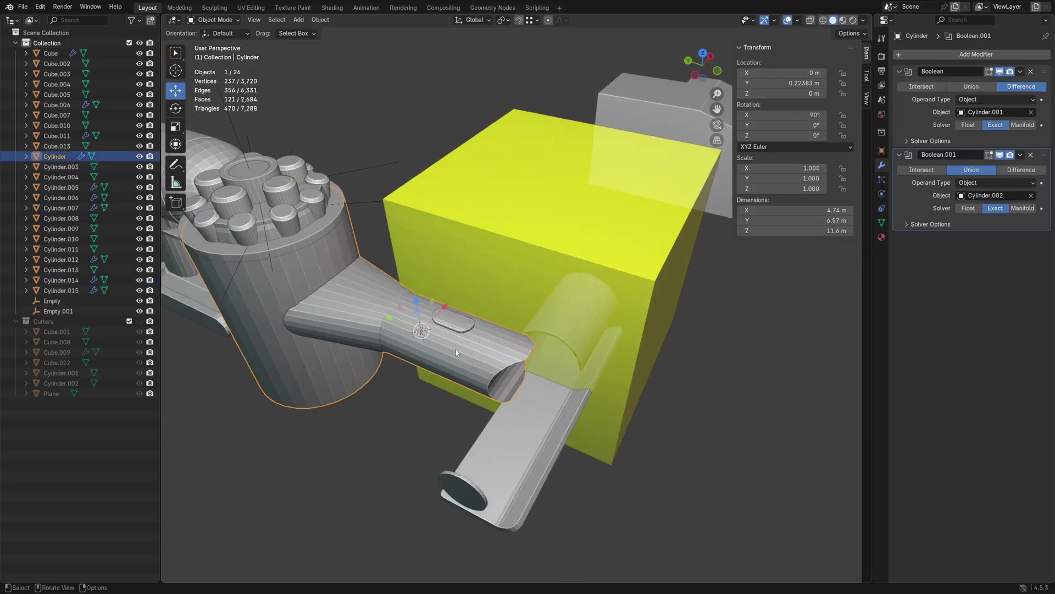
pyautogui.click(940, 61)
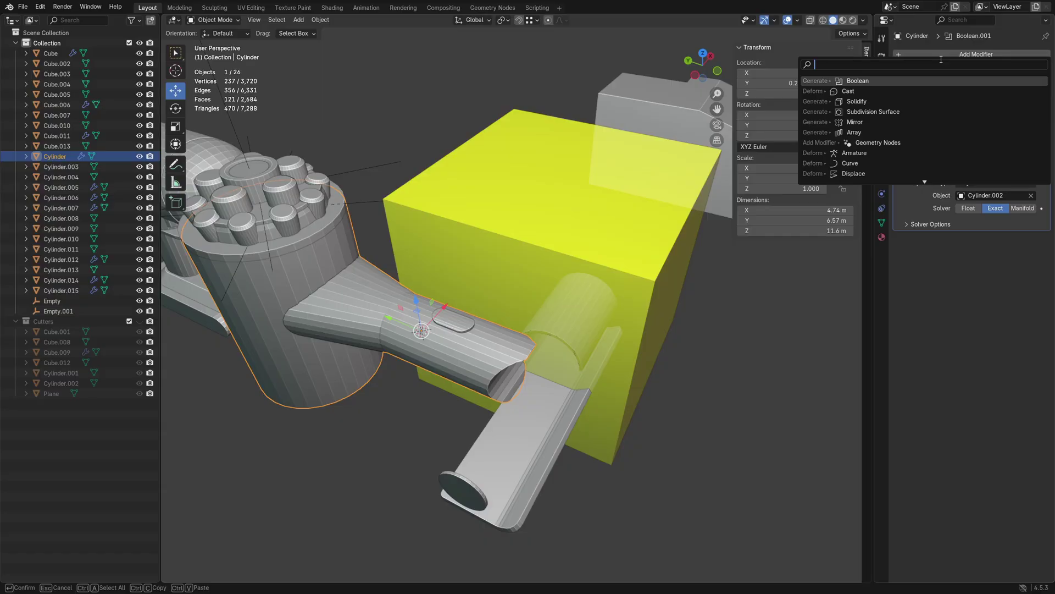
pyautogui.write('bool')
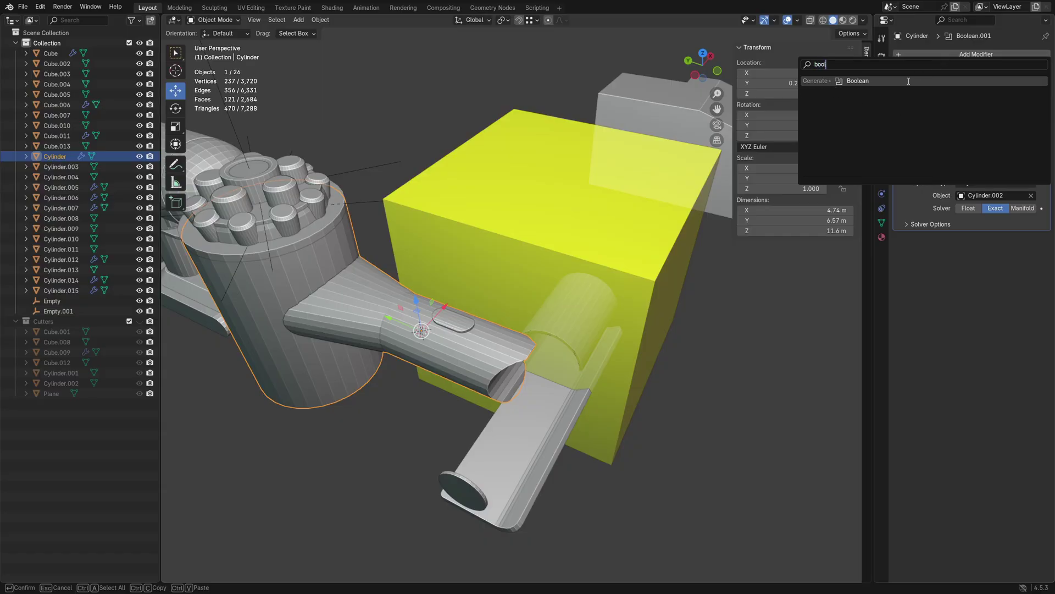
pyautogui.click(909, 81)
pyautogui.moveTo(715, 247); pyautogui.dragTo(654, 272, button='middle')
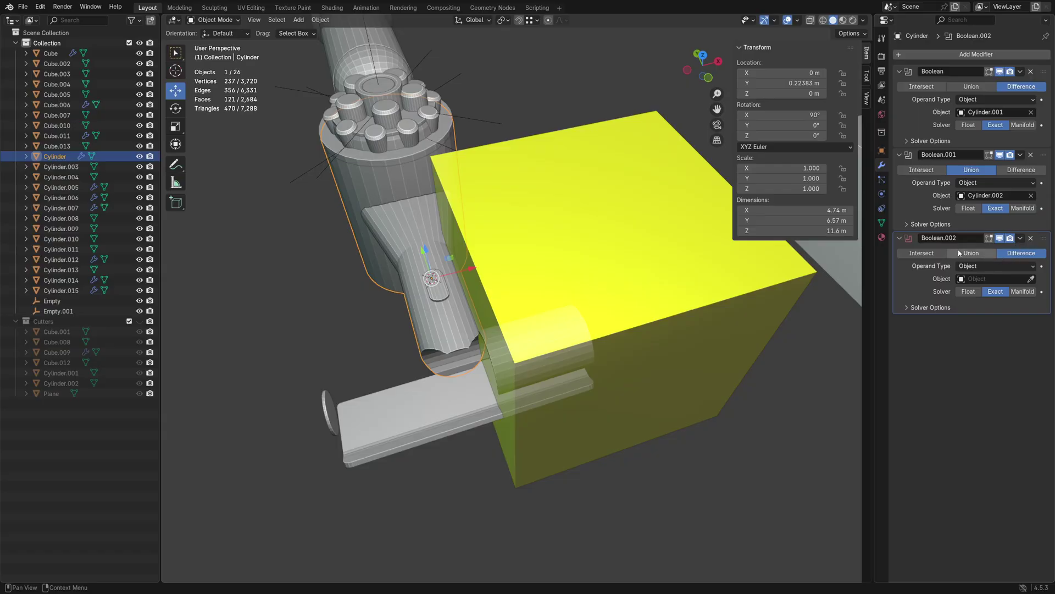
pyautogui.click(922, 253)
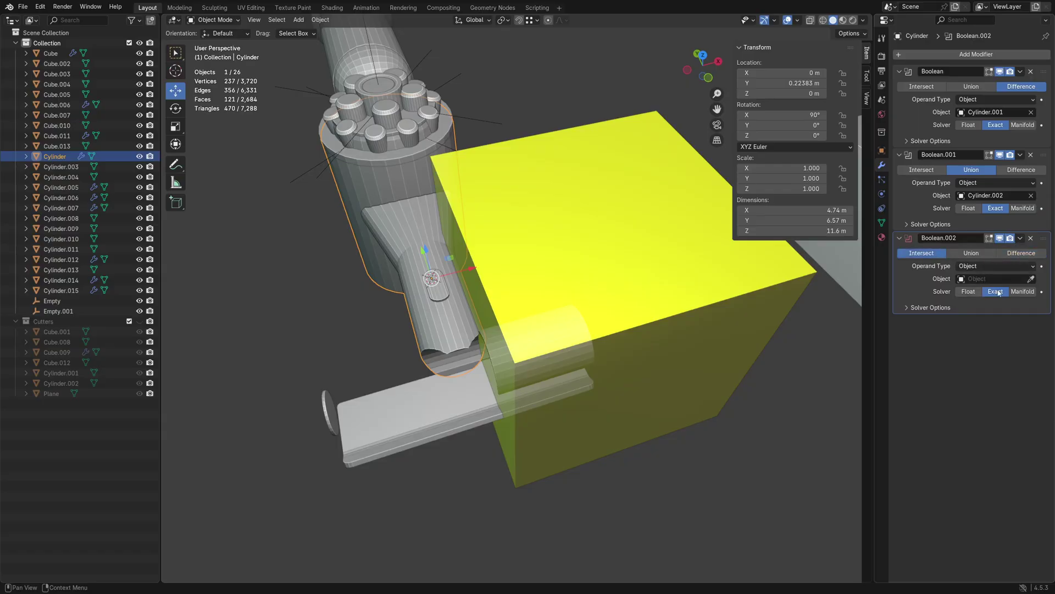
pyautogui.click(1031, 278)
pyautogui.click(653, 122)
# Step: Move the yellow intersect cube into the Cutters collection
pyautogui.moveTo(564, 266); pyautogui.dragTo(603, 271, button='middle')
pyautogui.click(586, 283)
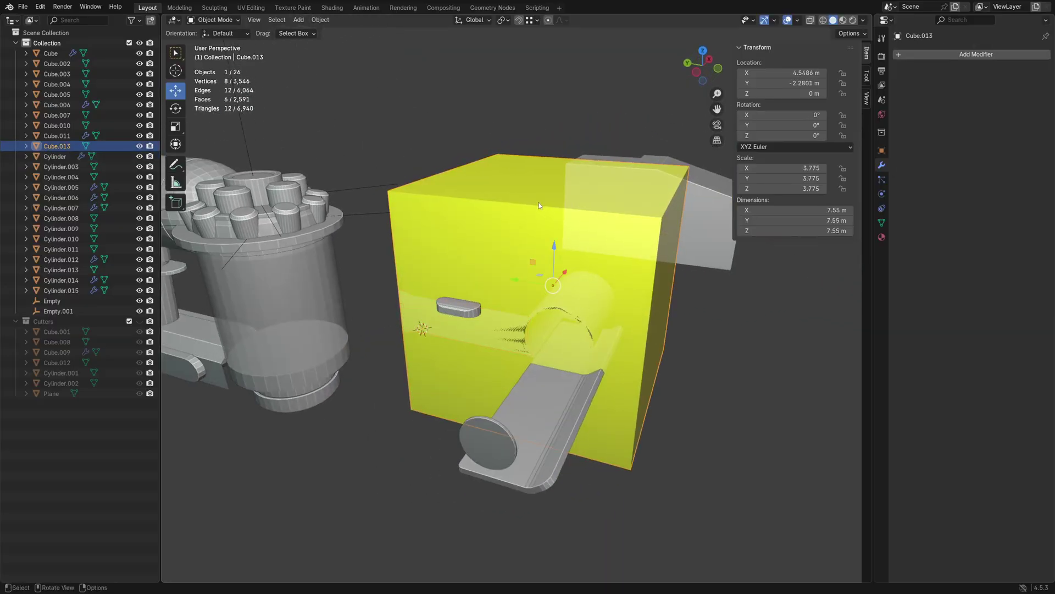
pyautogui.press('m')
pyautogui.click(539, 205)
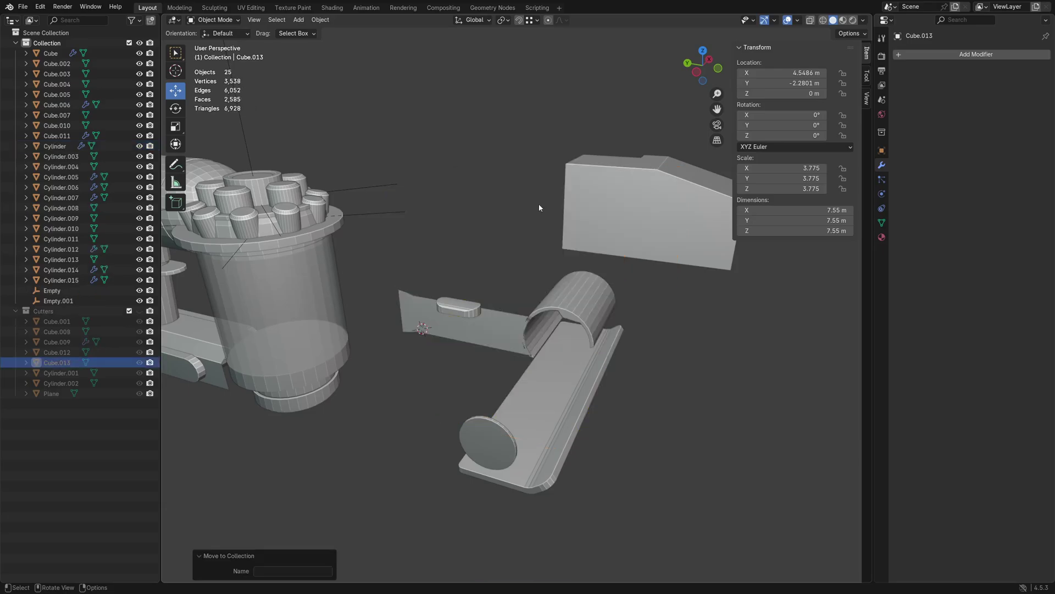
# Step: Add a Boolean modifier to the crosswise cylinder, set to Union with the adjoining arm object using the Manifold solver
pyautogui.moveTo(574, 308); pyautogui.dragTo(572, 280, button='middle')
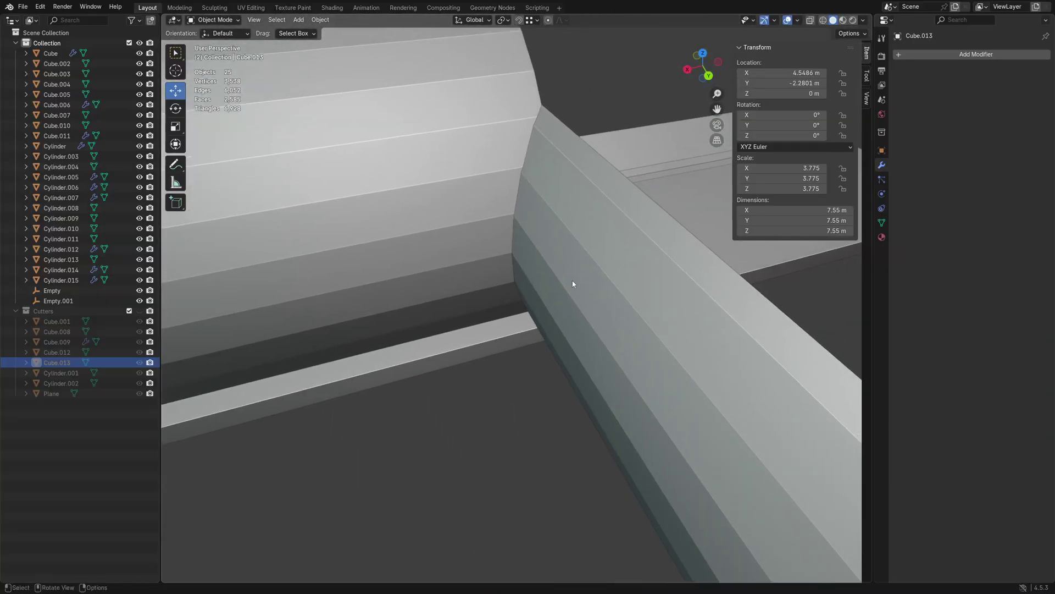
pyautogui.click(572, 281)
pyautogui.click(503, 242)
pyautogui.moveTo(502, 242); pyautogui.dragTo(541, 278, button='middle')
pyautogui.click(409, 230)
pyautogui.click(500, 264)
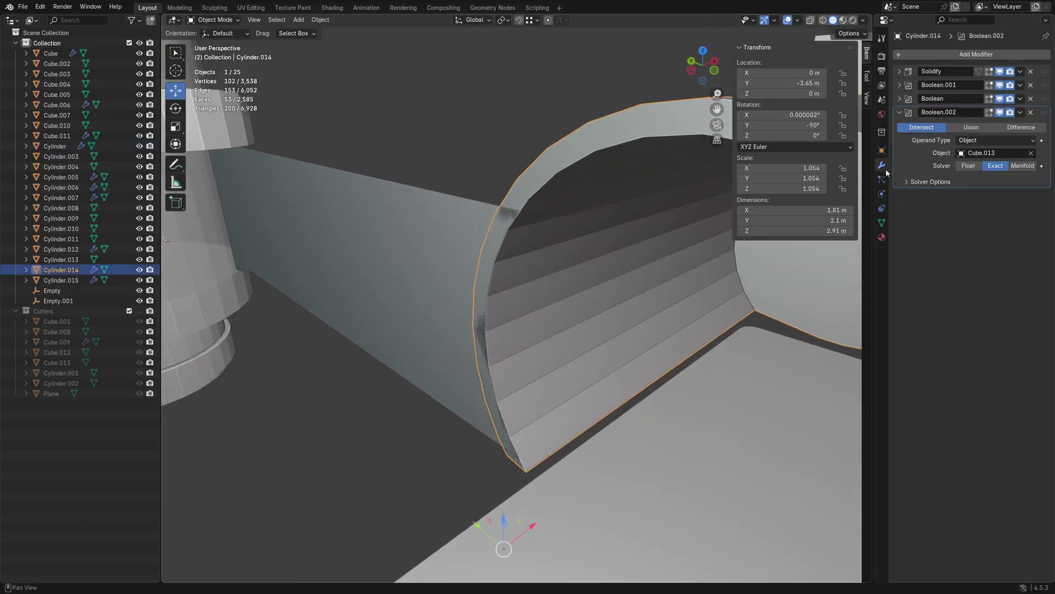
pyautogui.click(927, 55)
pyautogui.write('bool')
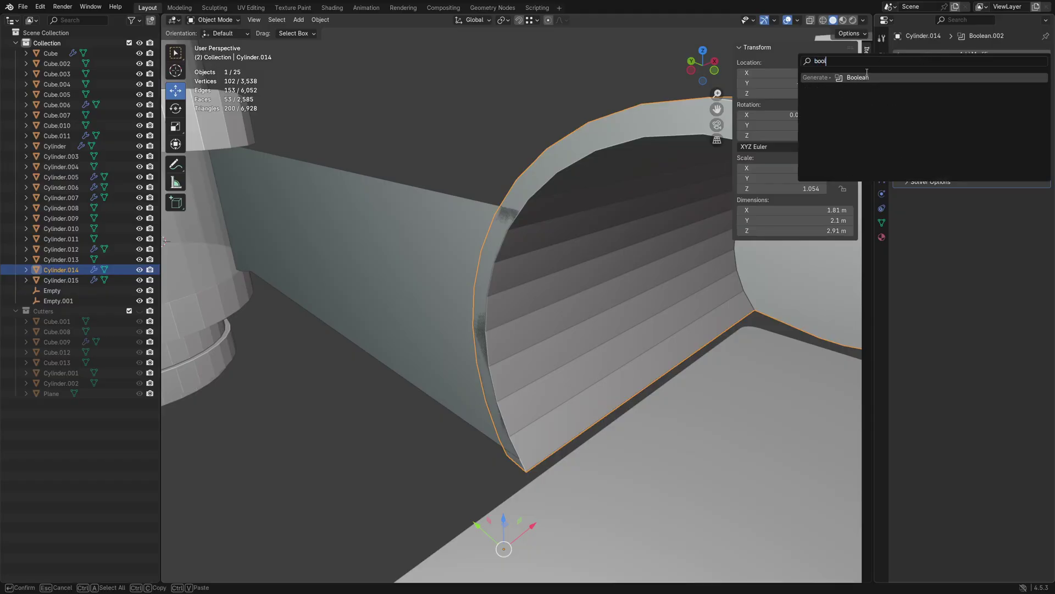
pyautogui.press('Return')
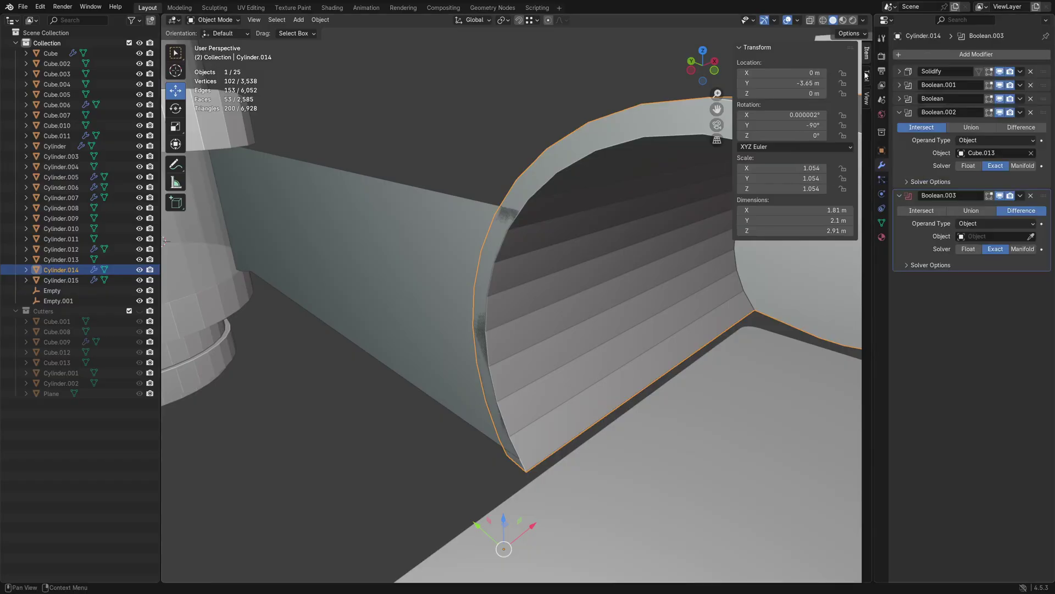
pyautogui.click(971, 211)
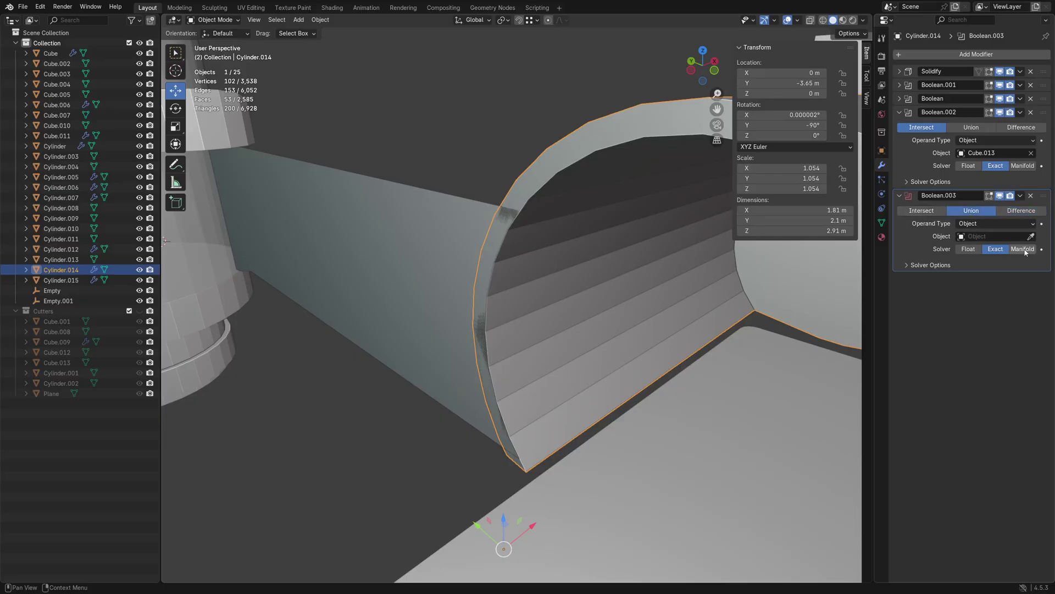
pyautogui.click(1022, 249)
pyautogui.click(1031, 236)
pyautogui.click(427, 259)
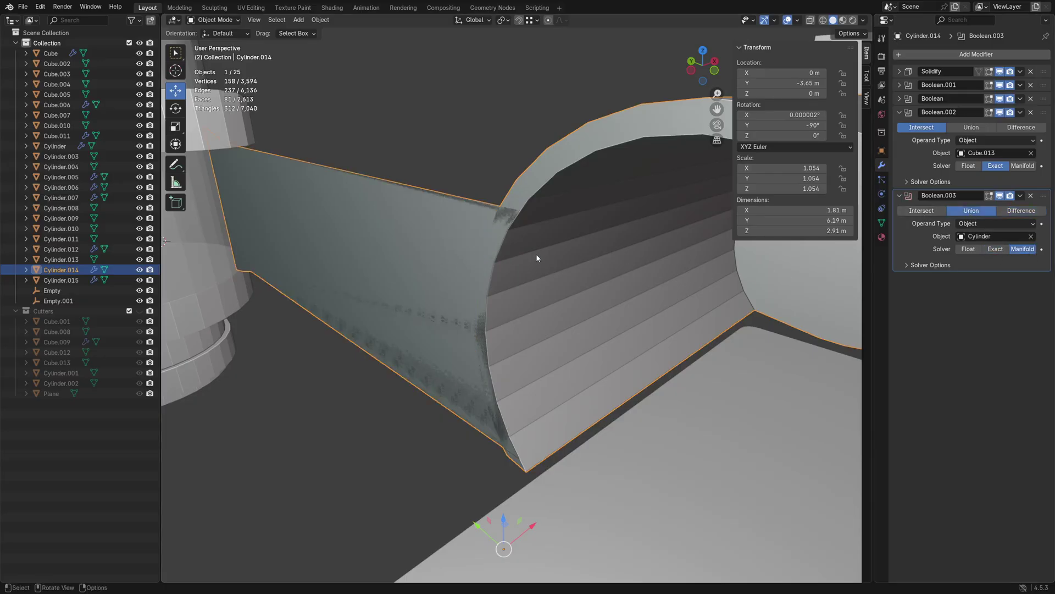
# Step: Move the arm object used as the union operand into the Cutters collection
pyautogui.moveTo(537, 258); pyautogui.dragTo(480, 282, button='middle')
pyautogui.click(480, 281)
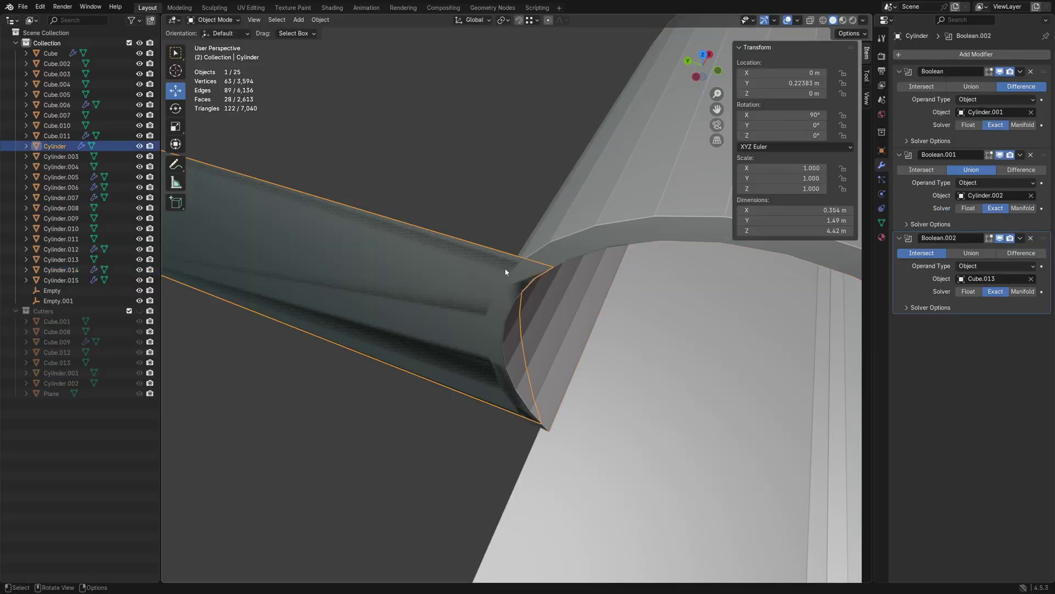
pyautogui.press('h')
pyautogui.moveTo(563, 281); pyautogui.dragTo(457, 257, button='middle')
pyautogui.hotkey('ctrl', 'z')
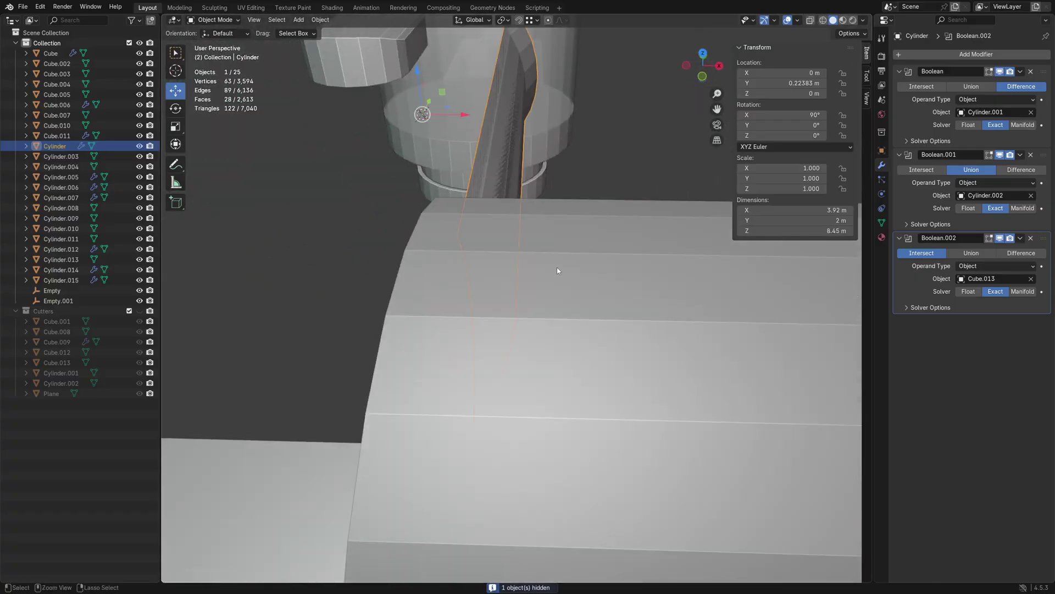
pyautogui.moveTo(558, 270); pyautogui.dragTo(495, 233, button='middle')
pyautogui.press('m')
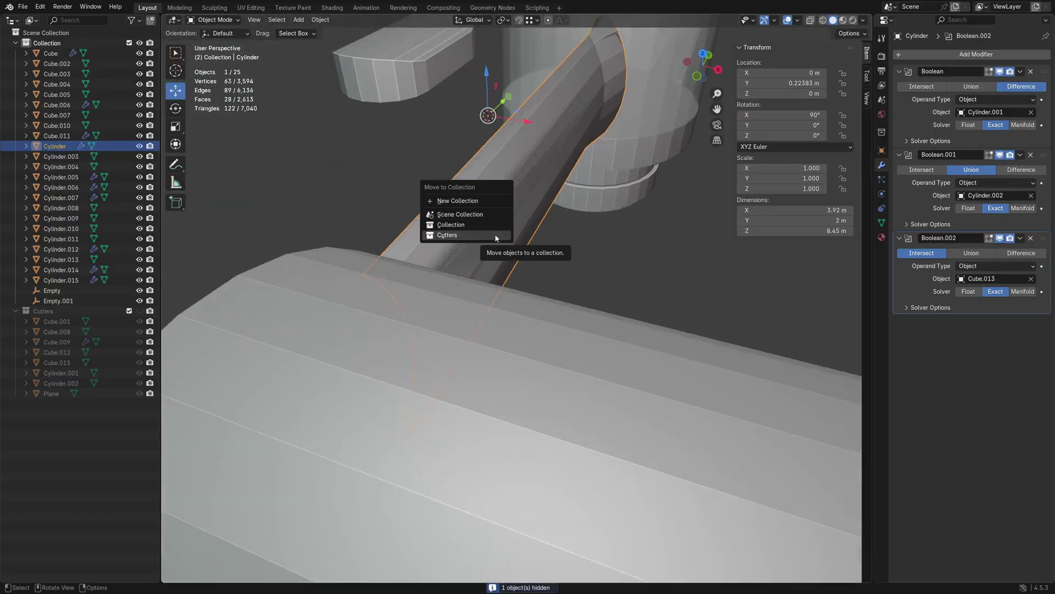
pyautogui.click(495, 235)
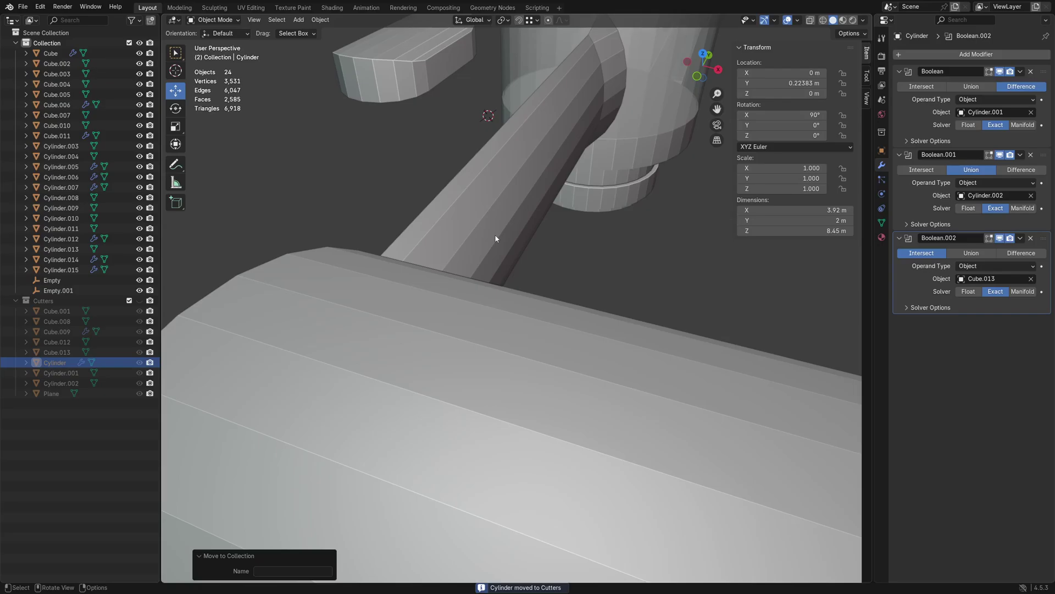
# Step: Inspect the joined crosswise cylinder and make the Cutters collection visible again
pyautogui.click(570, 263)
pyautogui.moveTo(569, 262); pyautogui.dragTo(486, 301, button='middle')
pyautogui.click(466, 332)
pyautogui.scroll(-4, 538, 325)
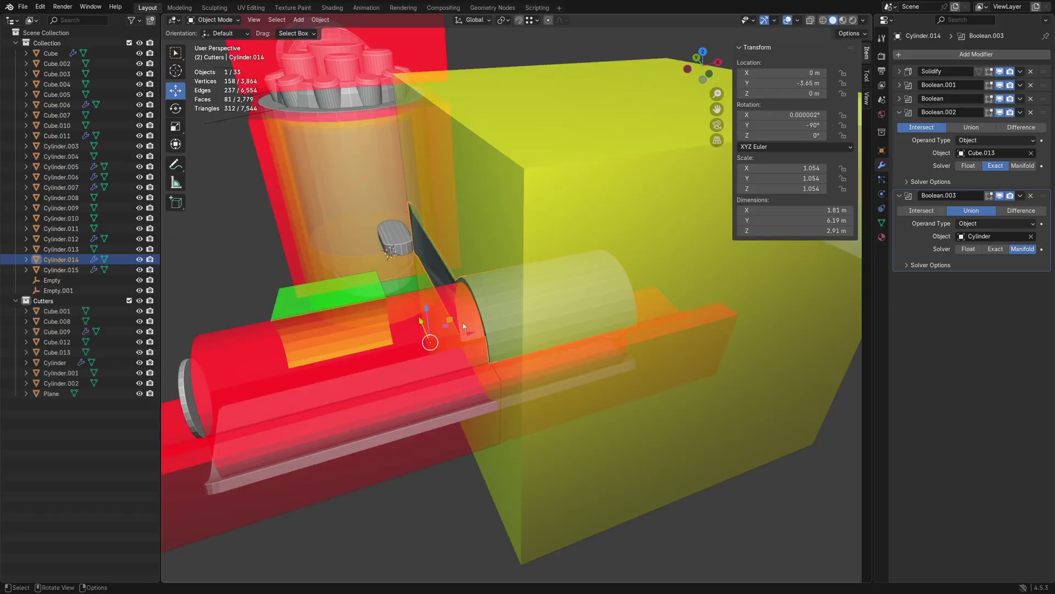
# Step: Try displaying the yellow intersect cube as Wire in the viewport, and undo the change
pyautogui.moveTo(490, 312); pyautogui.dragTo(522, 344, button='middle')
pyautogui.click(555, 274)
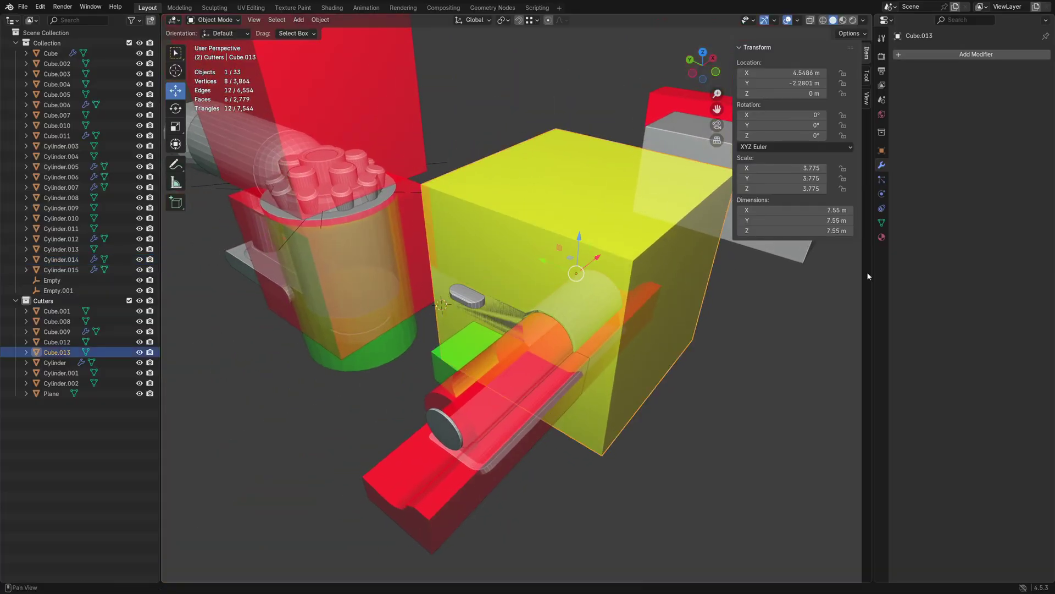
pyautogui.click(882, 148)
pyautogui.click(987, 400)
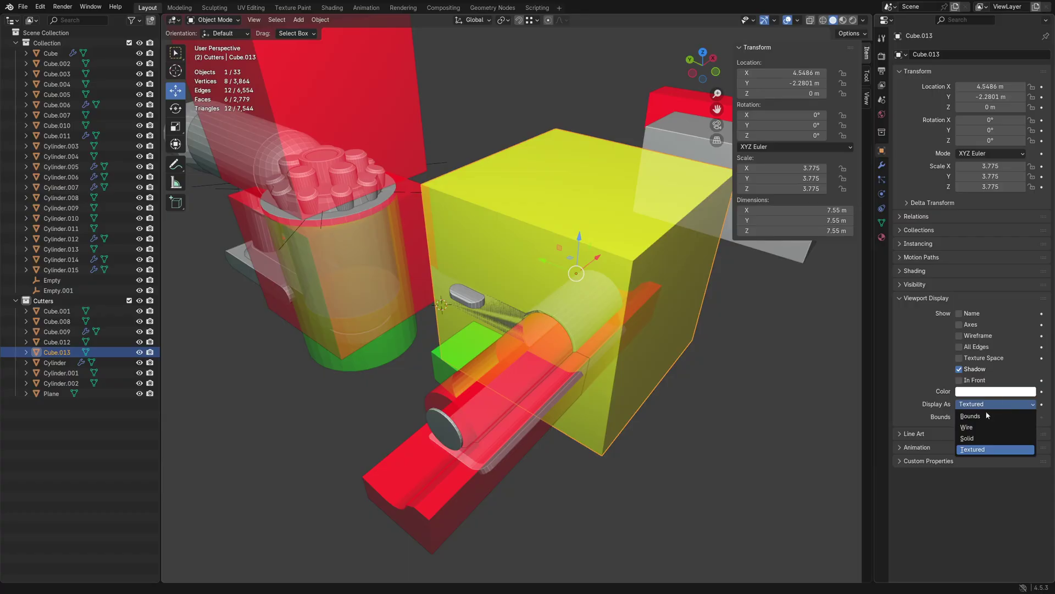
pyautogui.click(987, 427)
pyautogui.keyDown('shift'); pyautogui.moveTo(686, 362); pyautogui.dragTo(633, 333, button='middle'); pyautogui.keyUp('shift')
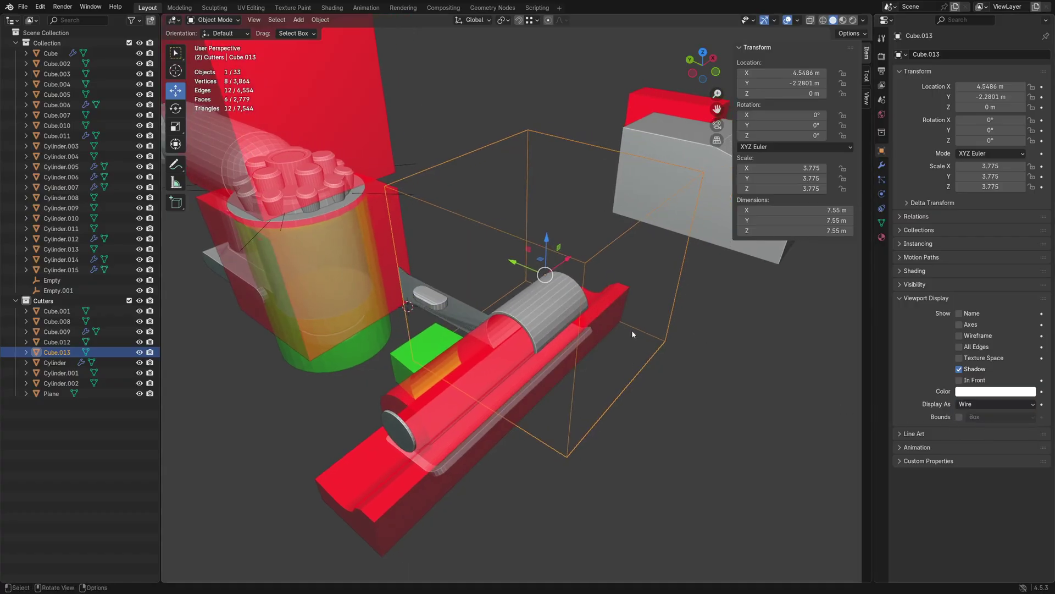
pyautogui.hotkey('ctrl', 'z')
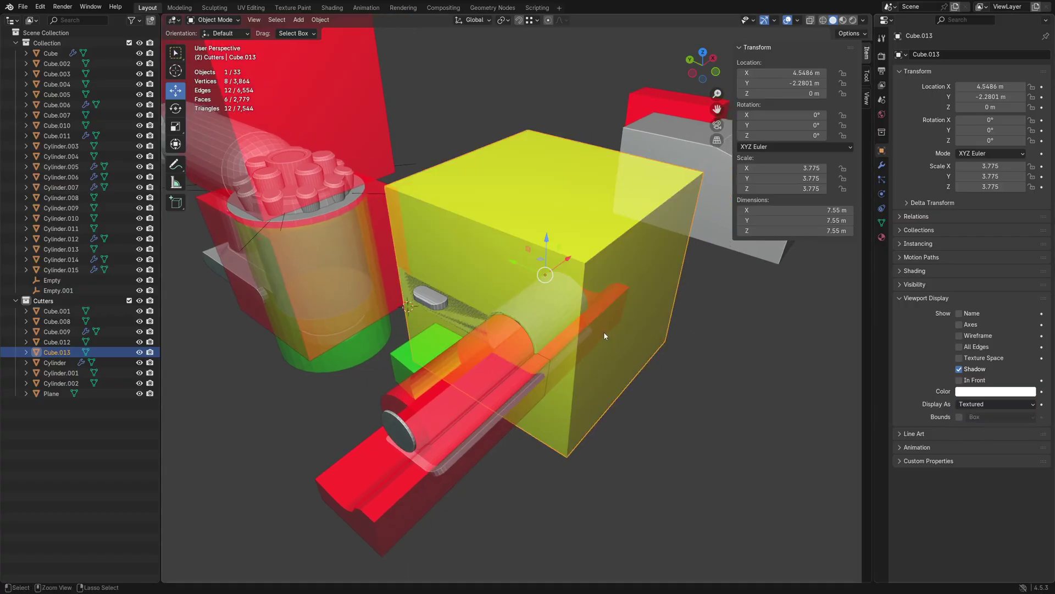
# Step: Lower the alpha of the Intersect material's viewport display colour to about 0.45 on the yellow cube
pyautogui.press('a')
pyautogui.press('a')
pyautogui.click(500, 253)
pyautogui.click(881, 238)
pyautogui.click(1015, 423)
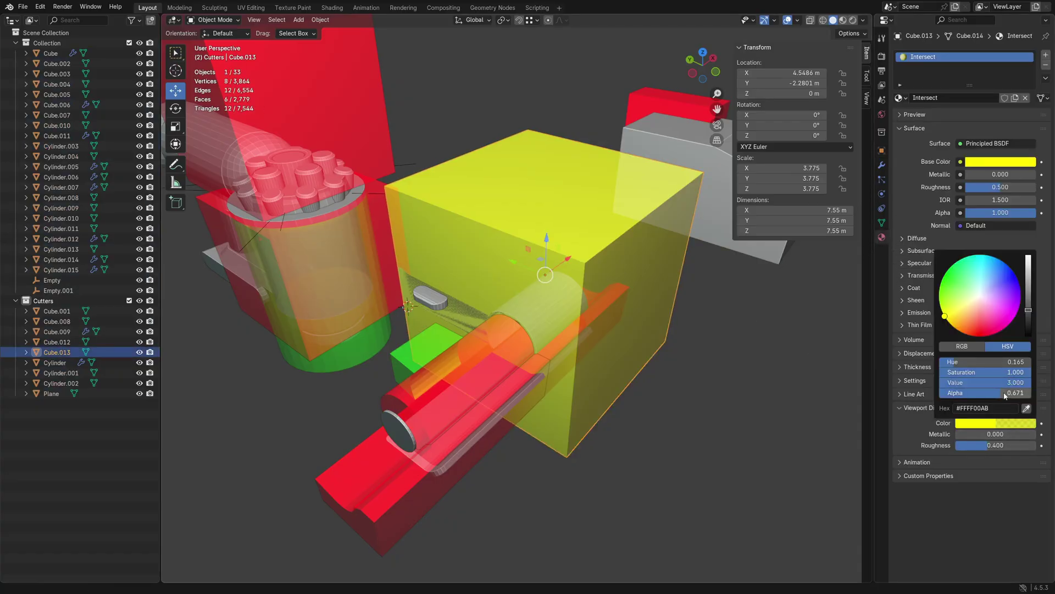
pyautogui.moveTo(1006, 395); pyautogui.dragTo(981, 396)
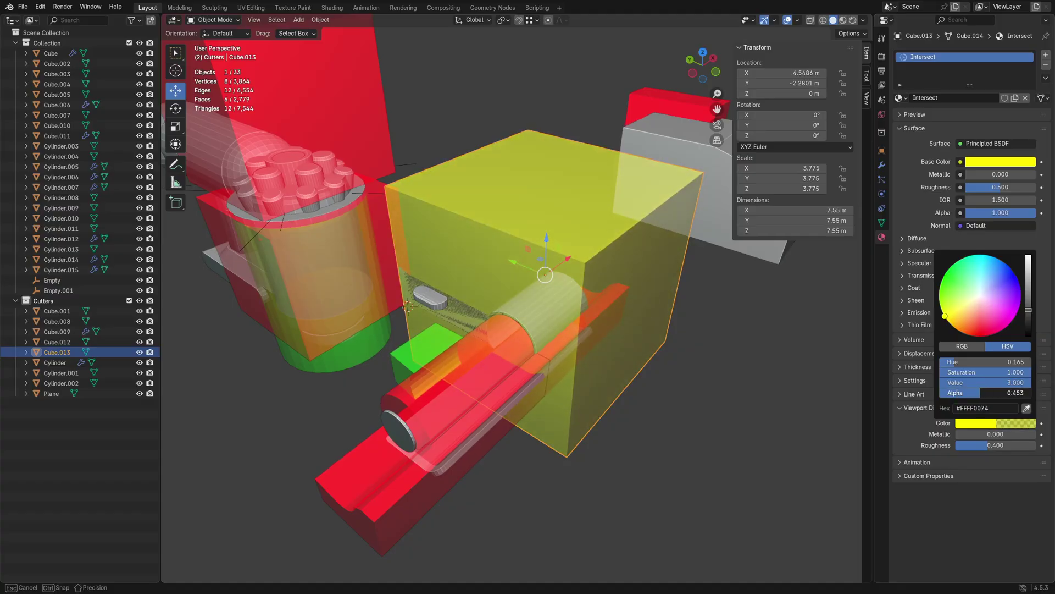
pyautogui.click(704, 417)
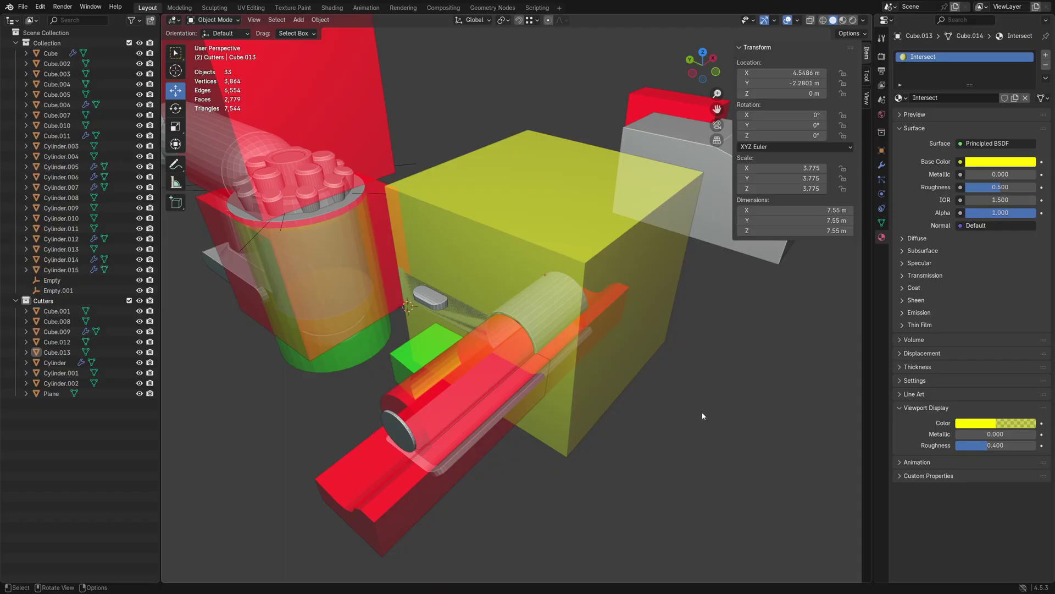
# Step: Duplicate the joined crosswise cylinder in place and convert the copy to a mesh
pyautogui.click(551, 328)
pyautogui.hotkey('shift', 'd')
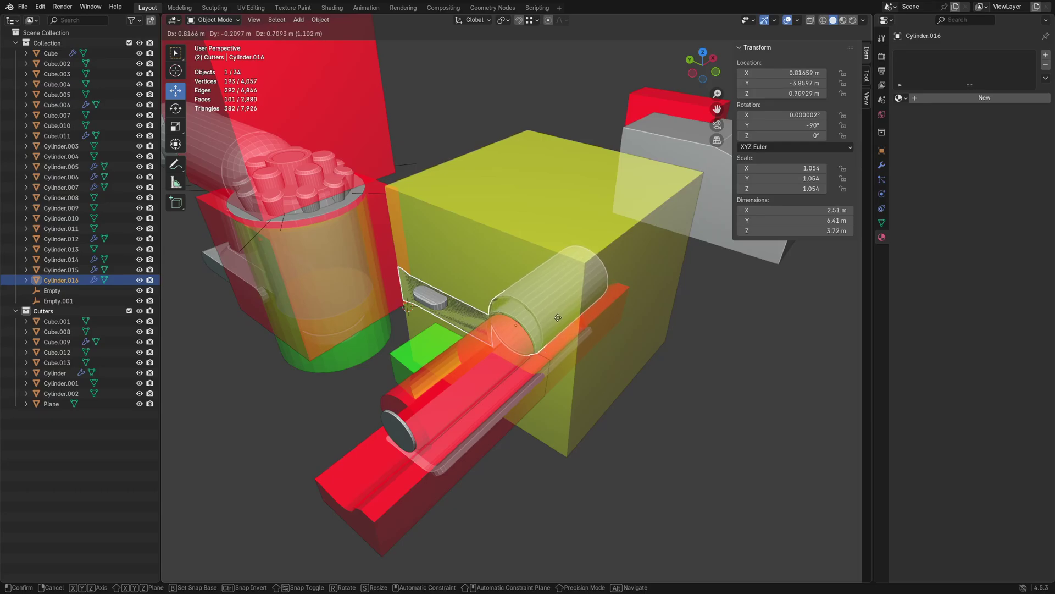
pyautogui.press('Escape')
pyautogui.rightClick(542, 301)
pyautogui.moveTo(535, 297)
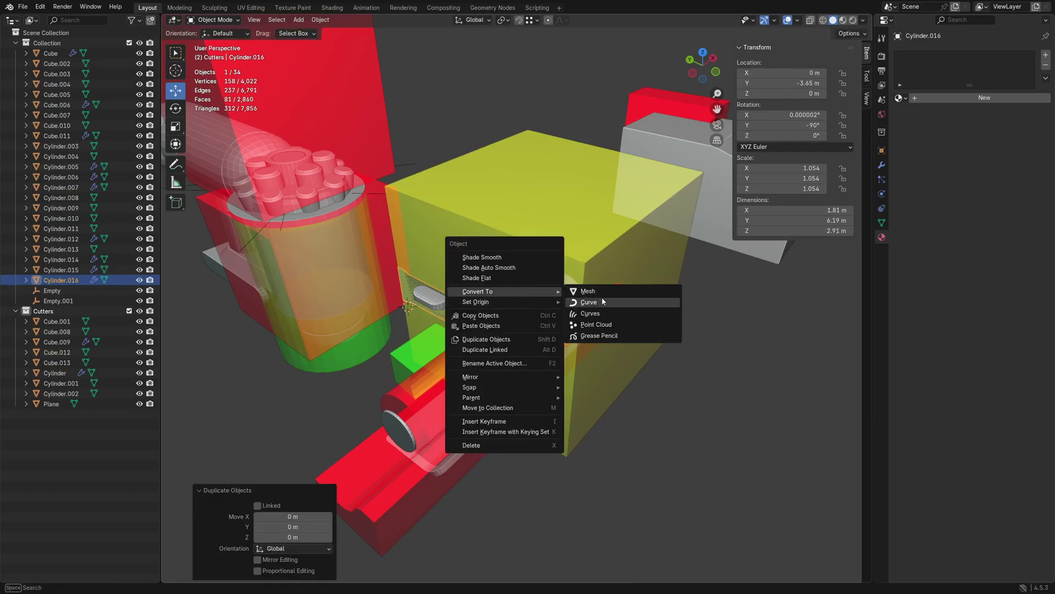
pyautogui.click(604, 297)
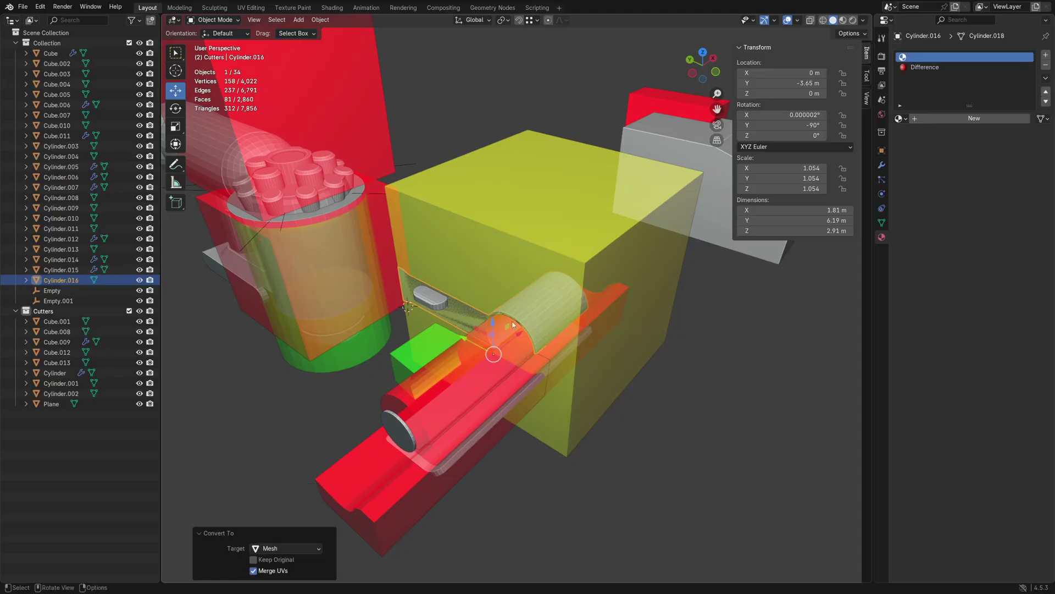
# Step: Move the converted copy about 8.53 m along X, clear of the yellow cube
pyautogui.press('g')
pyautogui.press('x')
pyautogui.click(651, 229)
pyautogui.moveTo(651, 229); pyautogui.dragTo(541, 309, button='middle')
pyautogui.press('g')
pyautogui.press('x')
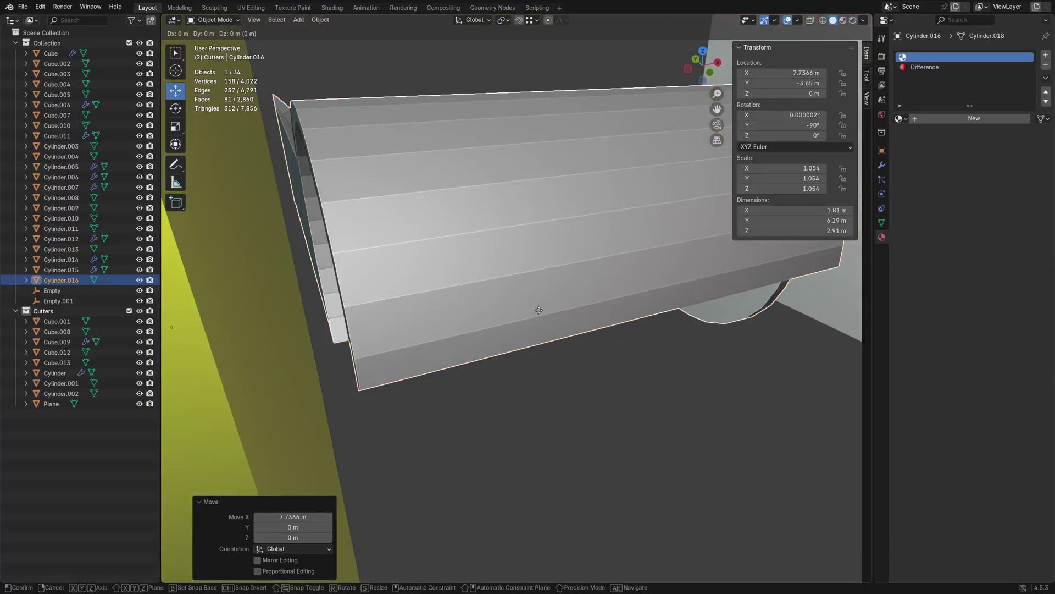
pyautogui.click(721, 284)
pyautogui.keyDown('shift'); pyautogui.moveTo(463, 144); pyautogui.dragTo(483, 322, button='middle'); pyautogui.keyUp('shift')
pyautogui.scroll(-2, 602, 311)
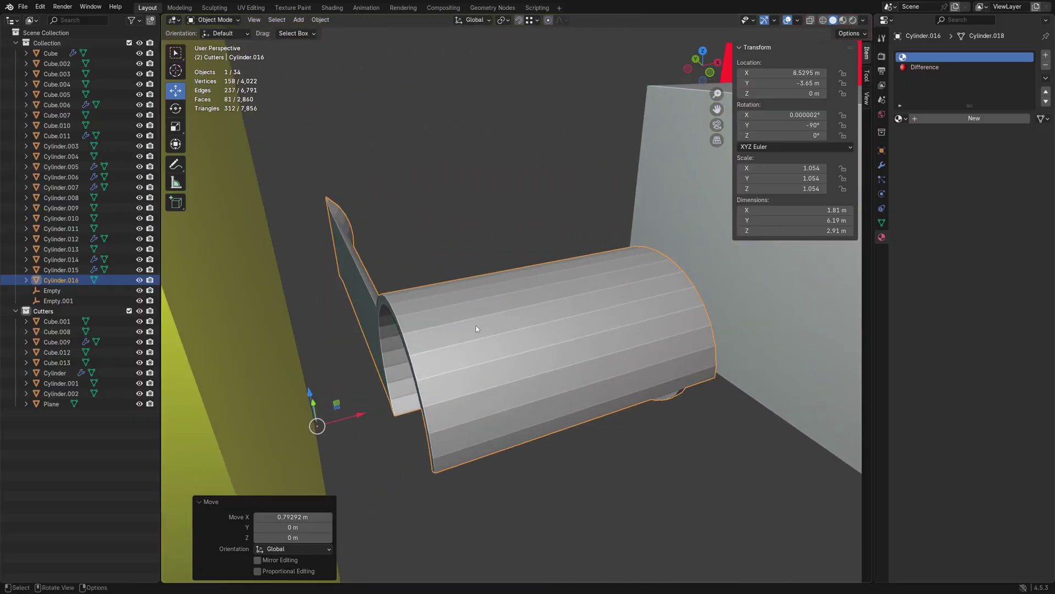
# Step: Isolate the copy in Edit Mode and dissolve one chain of extra edges along the half-cylinder's curved rim
pyautogui.press('/')
pyautogui.moveTo(384, 358)
pyautogui.mouseDown(button='middle')
pyautogui.moveTo(429, 365)
pyautogui.moveTo(533, 339)
pyautogui.moveTo(646, 369)
pyautogui.moveTo(424, 328)
pyautogui.moveTo(483, 354)
pyautogui.mouseUp(button='middle')
pyautogui.hotkey('ctrl', 'Tab')
pyautogui.click(561, 350)
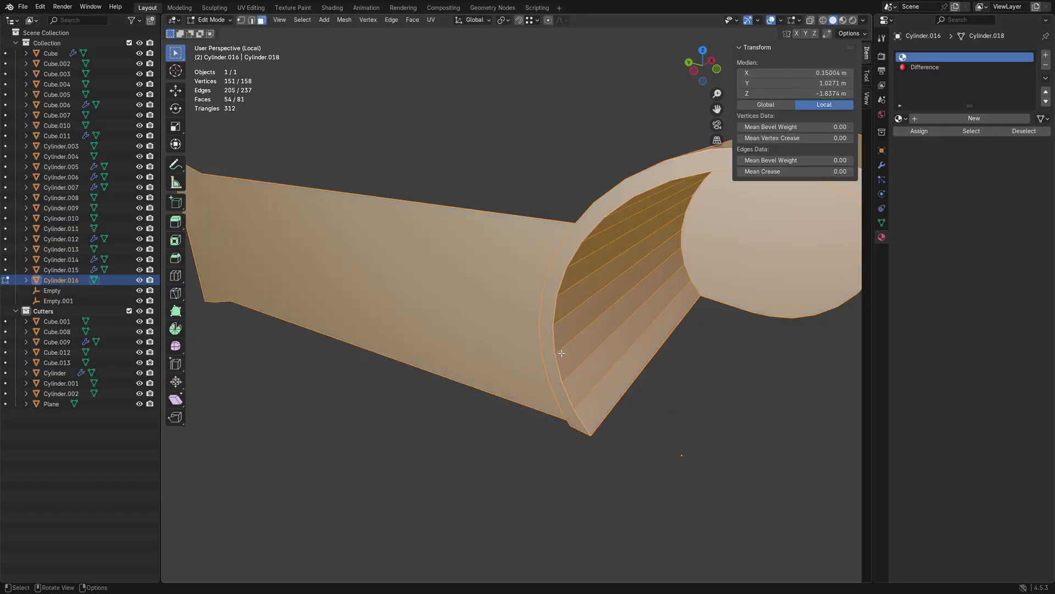
pyautogui.scroll(3, 552, 323)
pyautogui.press('2')
pyautogui.click(569, 471)
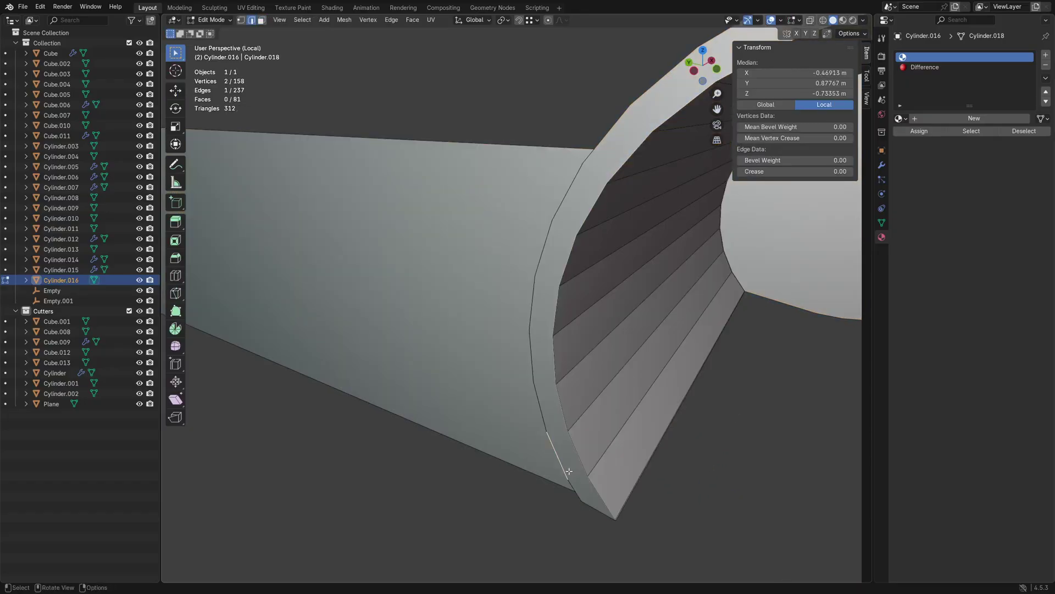
pyautogui.moveTo(569, 463); pyautogui.dragTo(566, 299, button='middle')
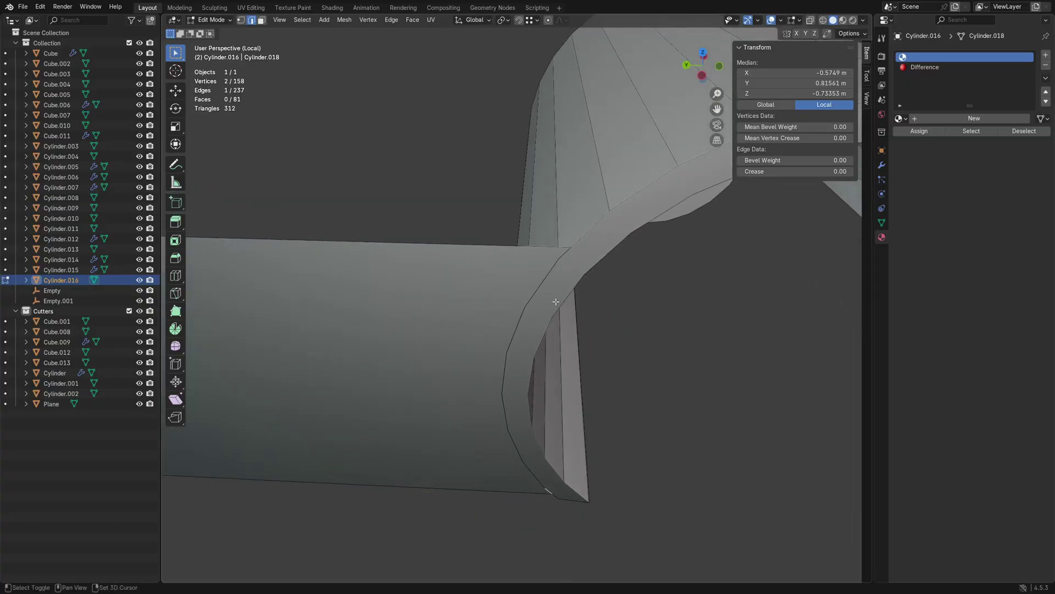
pyautogui.keyDown('ctrl'); pyautogui.click(566, 299); pyautogui.keyUp('ctrl')
pyautogui.keyDown('shift'); pyautogui.click(562, 256); pyautogui.keyUp('shift')
pyautogui.moveTo(562, 256); pyautogui.dragTo(539, 306, button='middle')
pyautogui.hotkey('ctrl', 'x')
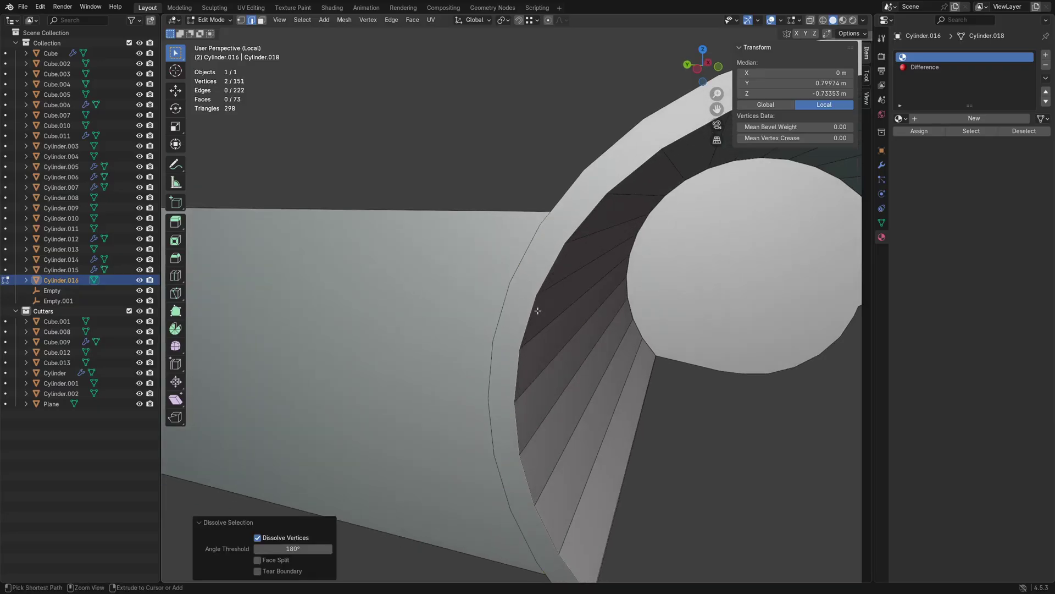
# Step: Dissolve the remaining curved edge chain separating the flat arm face from the half-cylinder's rim
pyautogui.moveTo(542, 405); pyautogui.dragTo(492, 443, button='middle')
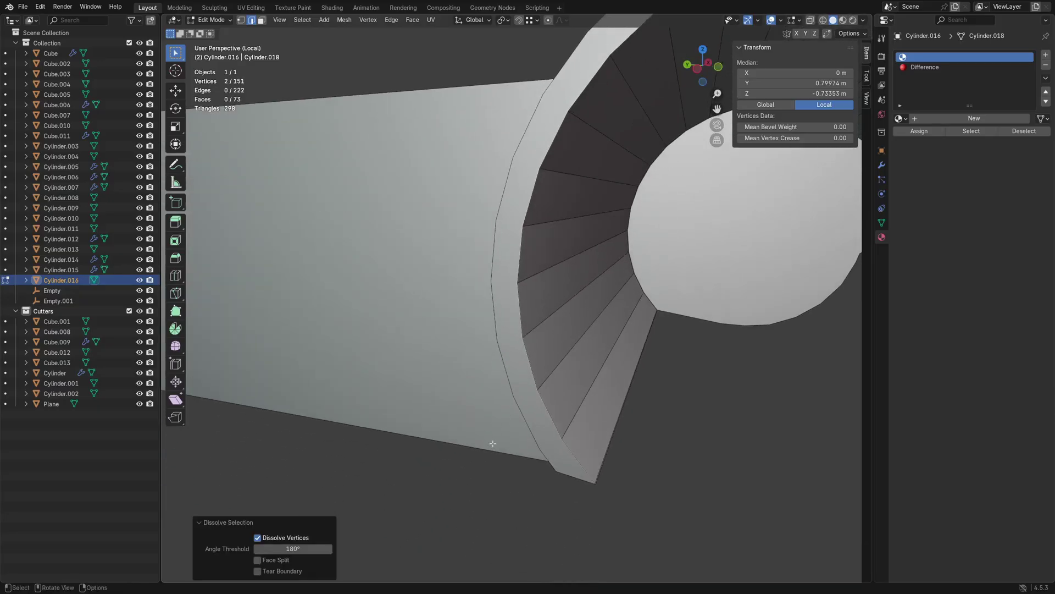
pyautogui.click(528, 441)
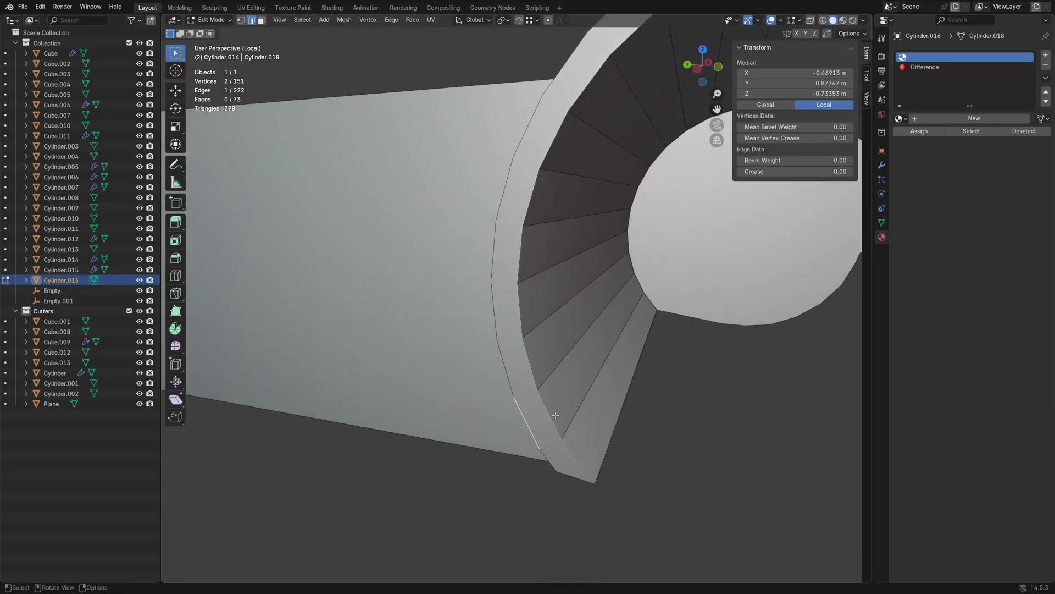
pyautogui.keyDown('ctrl'); pyautogui.click(539, 96); pyautogui.keyUp('ctrl')
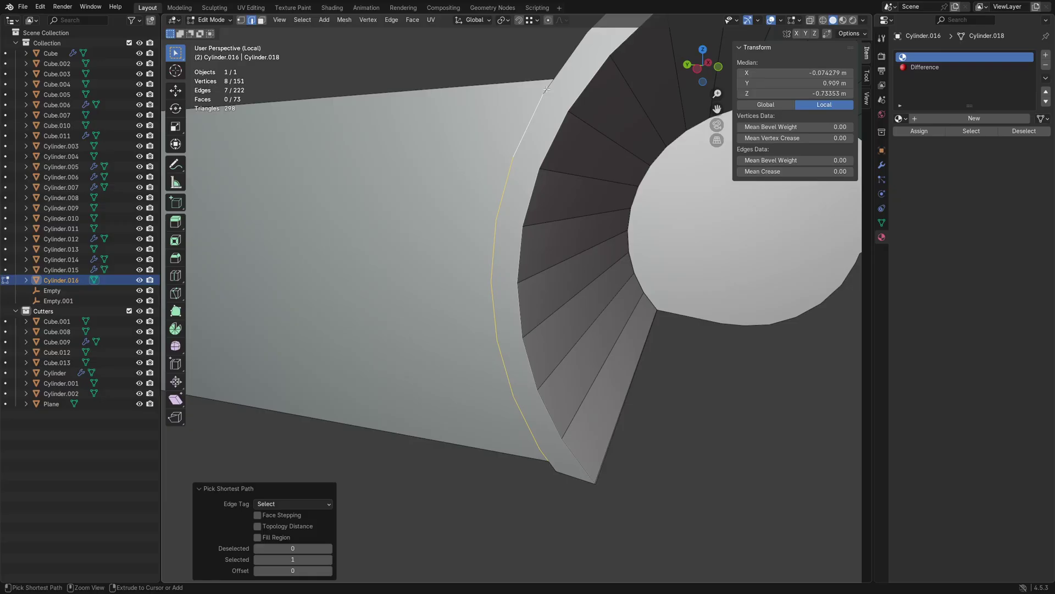
pyautogui.keyDown('shift'); pyautogui.click(552, 201); pyautogui.keyUp('shift')
pyautogui.hotkey('ctrl', 'x')
pyautogui.moveTo(522, 299)
pyautogui.mouseDown(button='middle')
pyautogui.moveTo(584, 322)
pyautogui.moveTo(606, 351)
pyautogui.moveTo(522, 231)
pyautogui.moveTo(546, 309)
pyautogui.moveTo(468, 355)
pyautogui.moveTo(554, 307)
pyautogui.moveTo(553, 347)
pyautogui.moveTo(676, 337)
pyautogui.moveTo(598, 291)
pyautogui.moveTo(577, 336)
pyautogui.moveTo(535, 307)
pyautogui.mouseUp(button='middle')
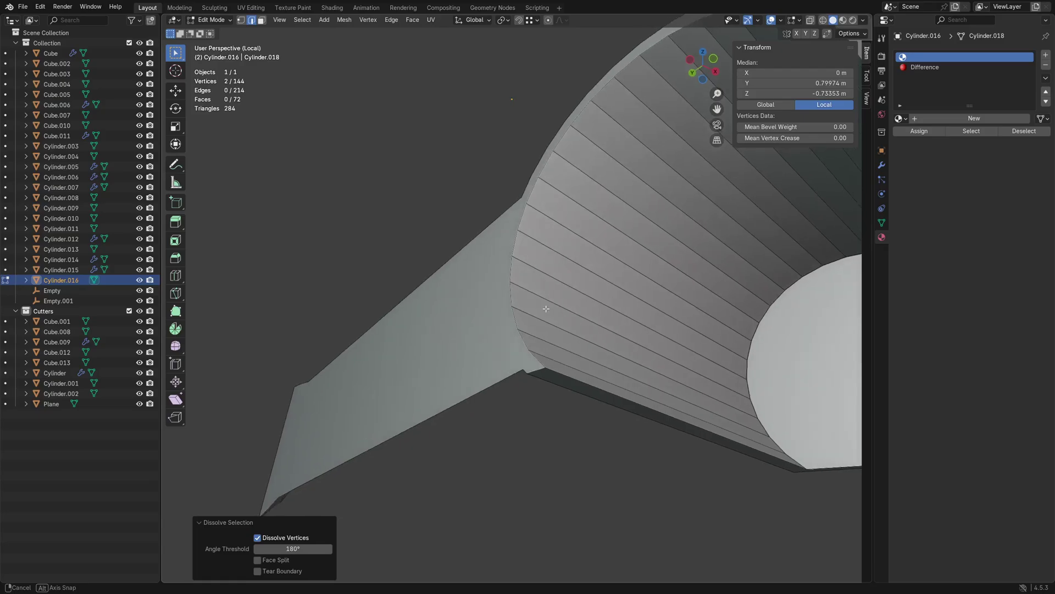
# Step: Select the merged flat face and examine how it runs along the arm and around the curved rim
pyautogui.press('3')
pyautogui.click(468, 354)
pyautogui.scroll(-5, 598, 290)
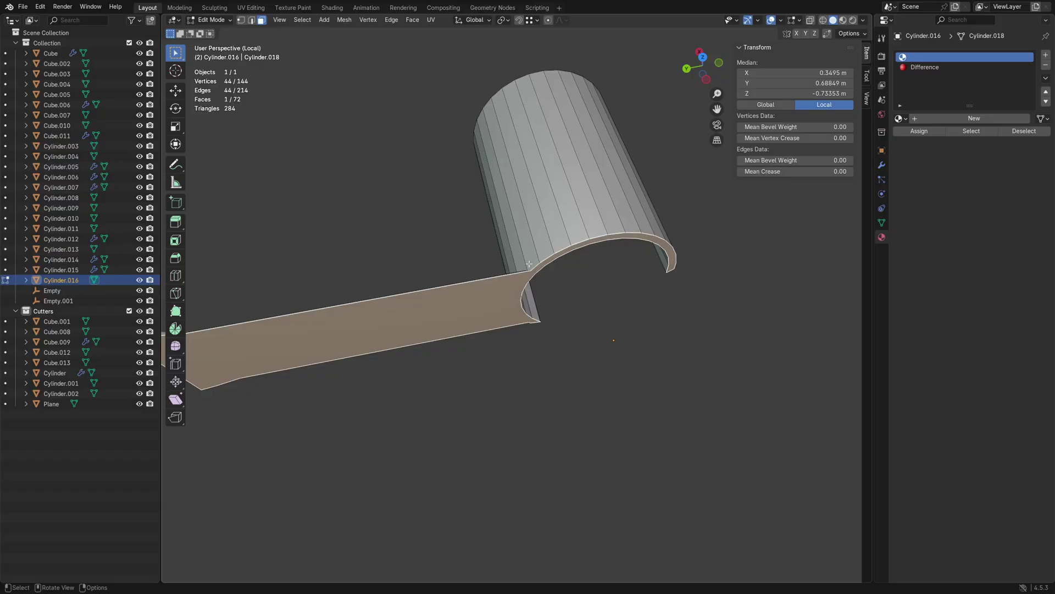
pyautogui.moveTo(634, 294); pyautogui.dragTo(592, 268, button='middle')
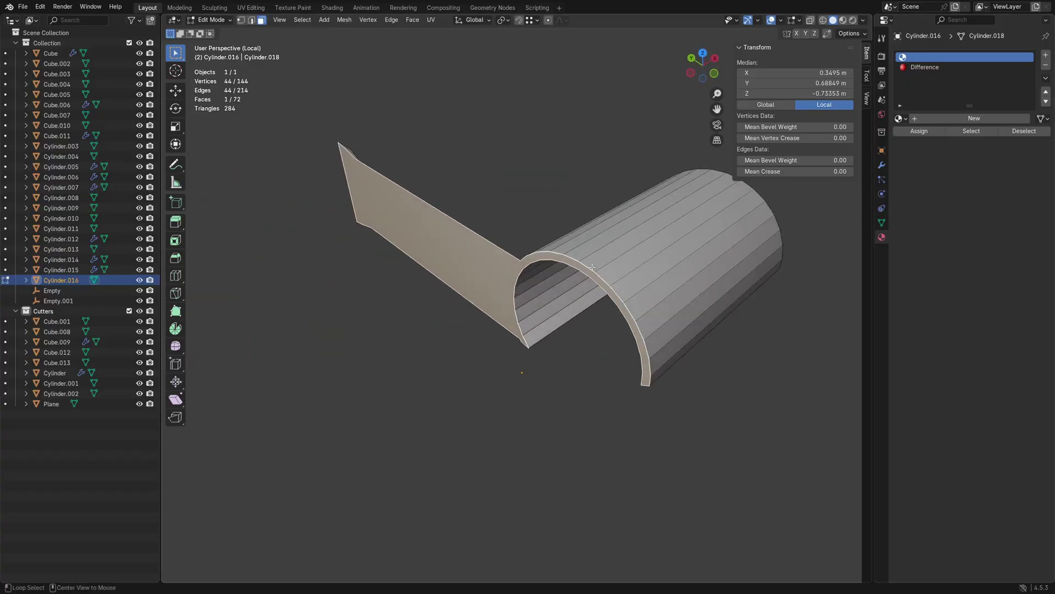
pyautogui.keyDown('alt'); pyautogui.middleClick(592, 267); pyautogui.keyUp('alt')
pyautogui.scroll(5, 640, 332)
pyautogui.moveTo(594, 468); pyautogui.dragTo(523, 252, button='middle')
pyautogui.scroll(2, 589, 418)
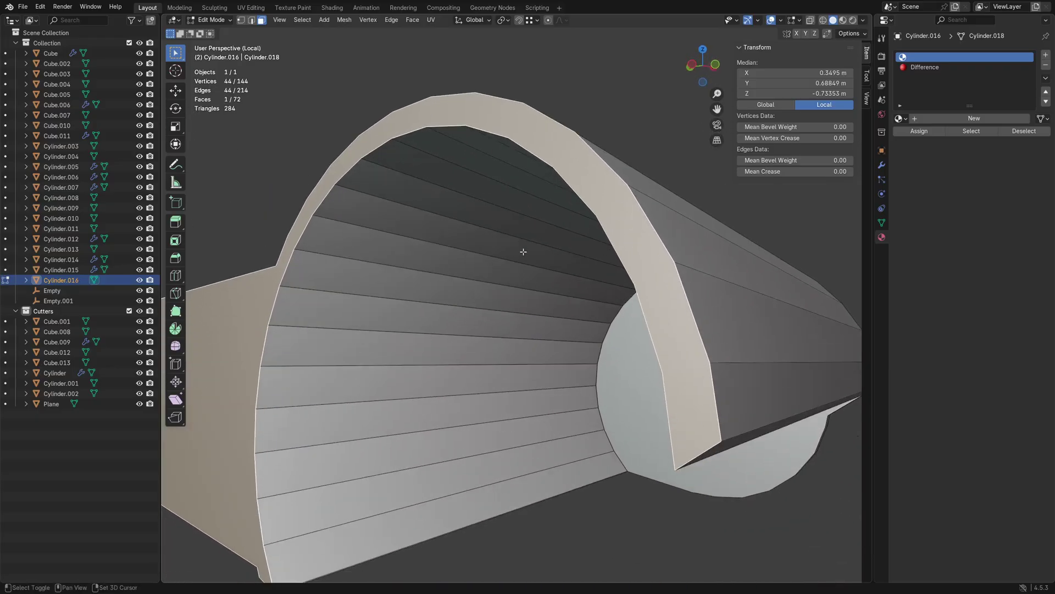
pyautogui.scroll(-5, 524, 252)
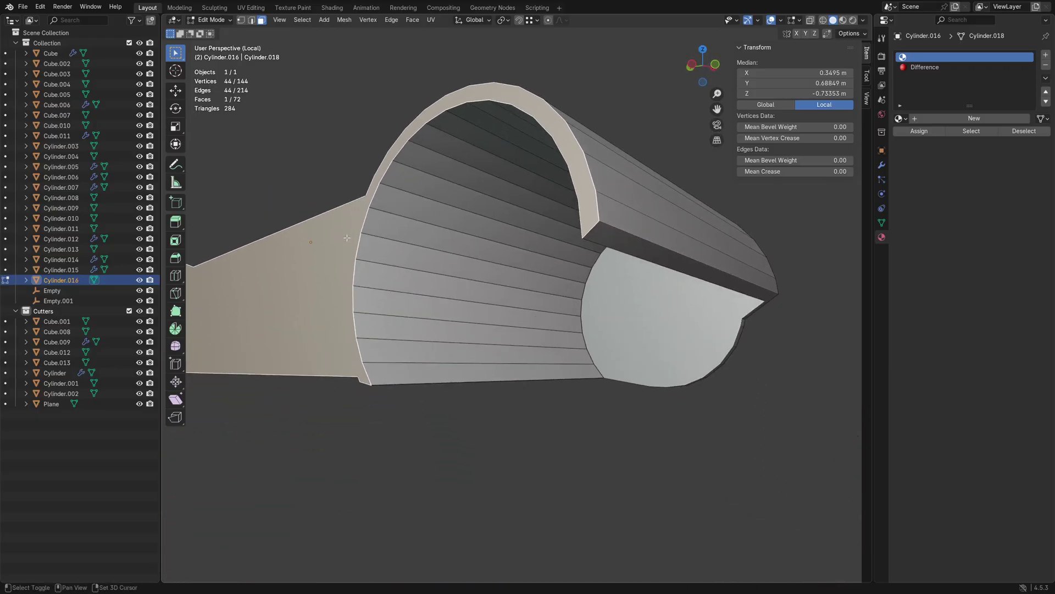
pyautogui.moveTo(347, 238); pyautogui.dragTo(452, 233, button='middle')
pyautogui.scroll(2, 429, 229)
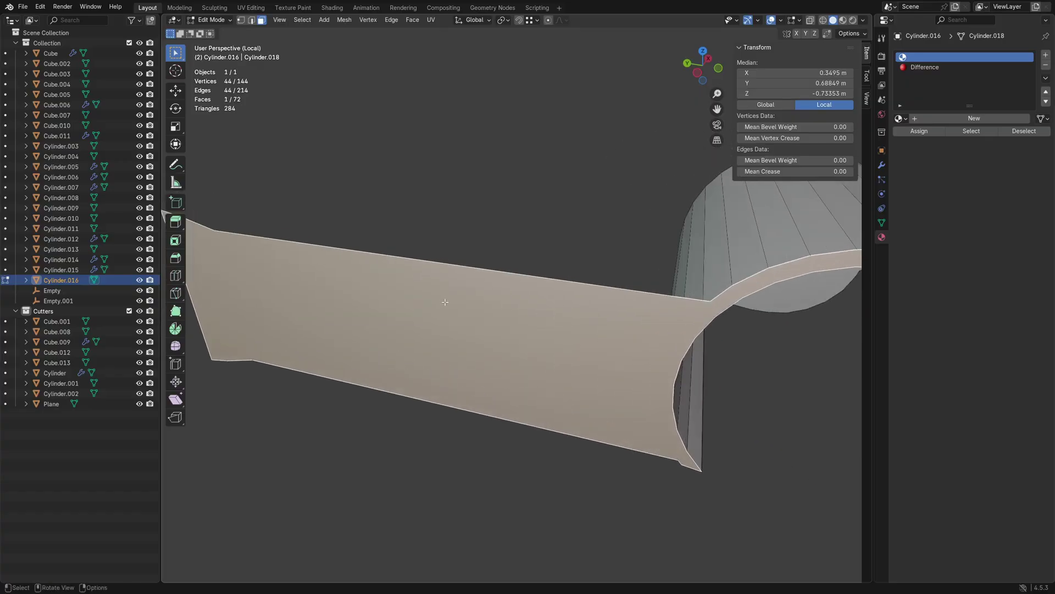
# Step: Subdivide the long upper edge of the flat arm face once and switch to vertex selection
pyautogui.press('2')
pyautogui.click(485, 268)
pyautogui.rightClick(485, 268)
pyautogui.click(484, 268)
pyautogui.press('1')
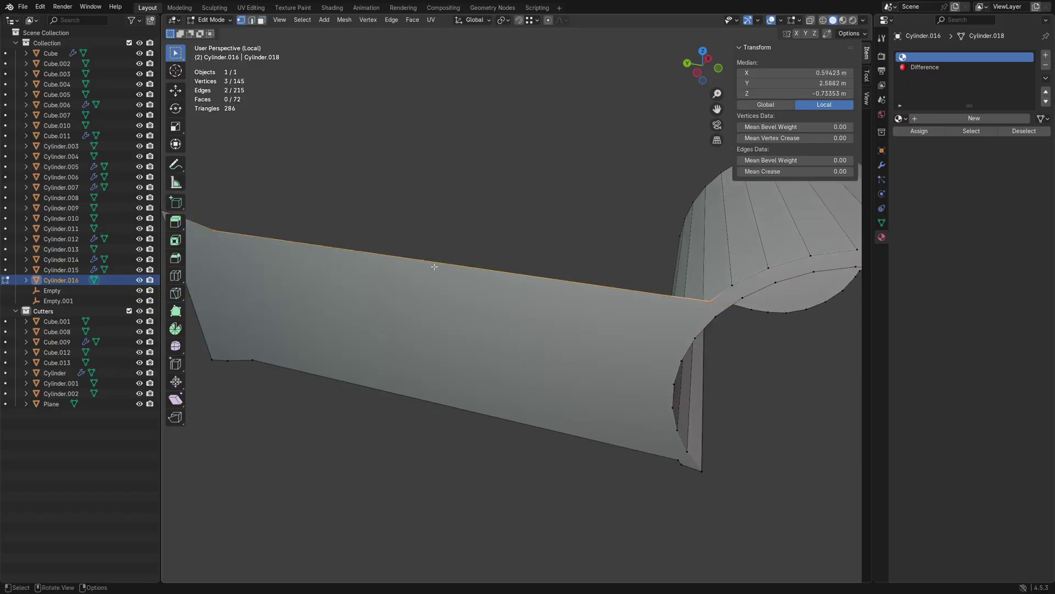
# Step: Try raising the new midpoint vertex about 0.06 m along Z, and undo the move
pyautogui.click(424, 261)
pyautogui.press('g')
pyautogui.press('z')
pyautogui.click(465, 211)
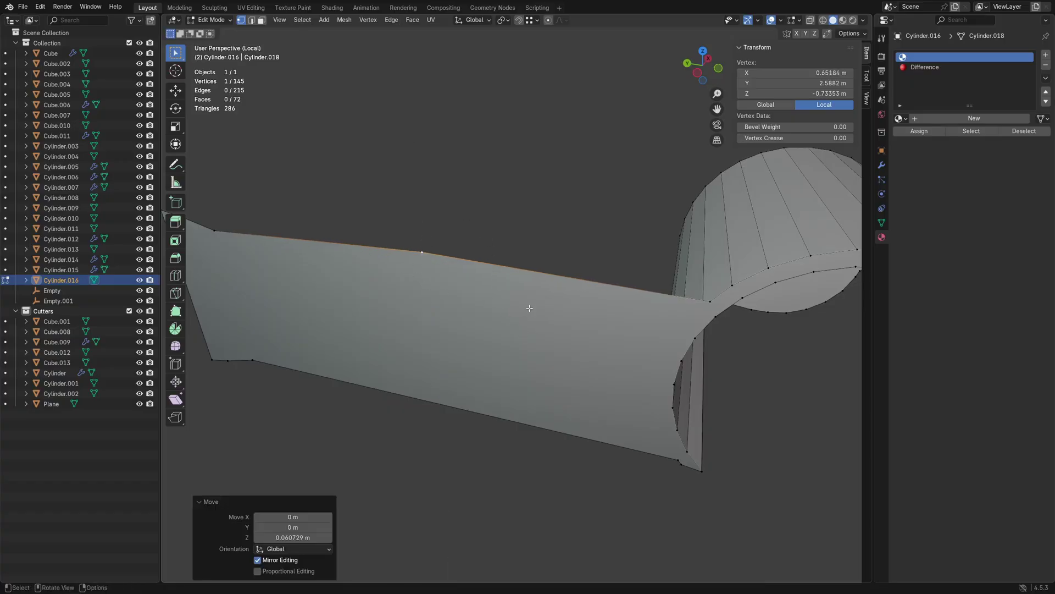
pyautogui.hotkey('ctrl', 'z')
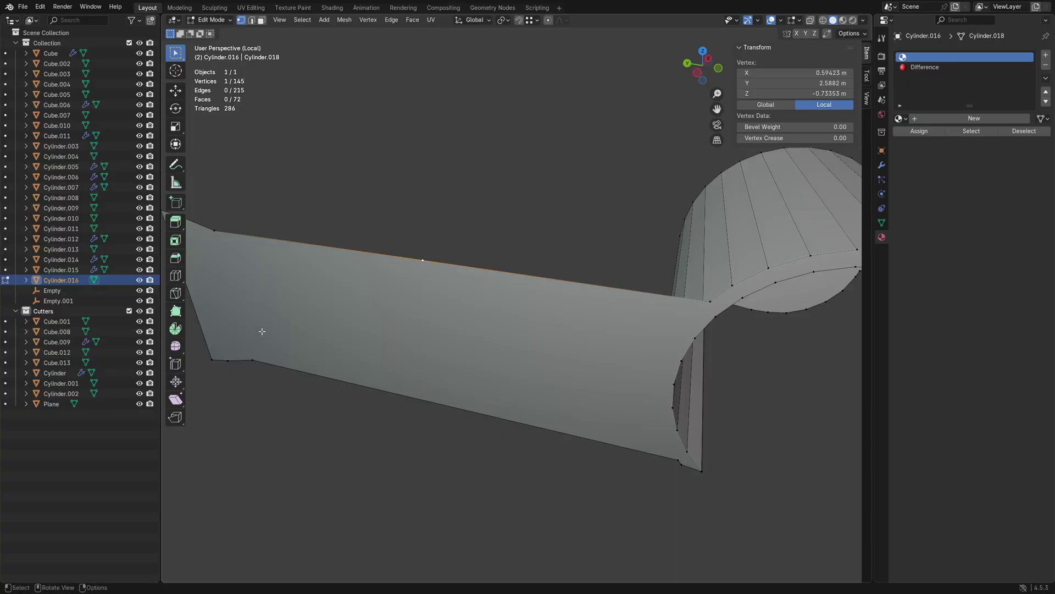
# Step: Try Triangles to Quads with the lower vertex at the arm's far end selected, outside local view
pyautogui.moveTo(269, 307); pyautogui.dragTo(403, 349, button='middle')
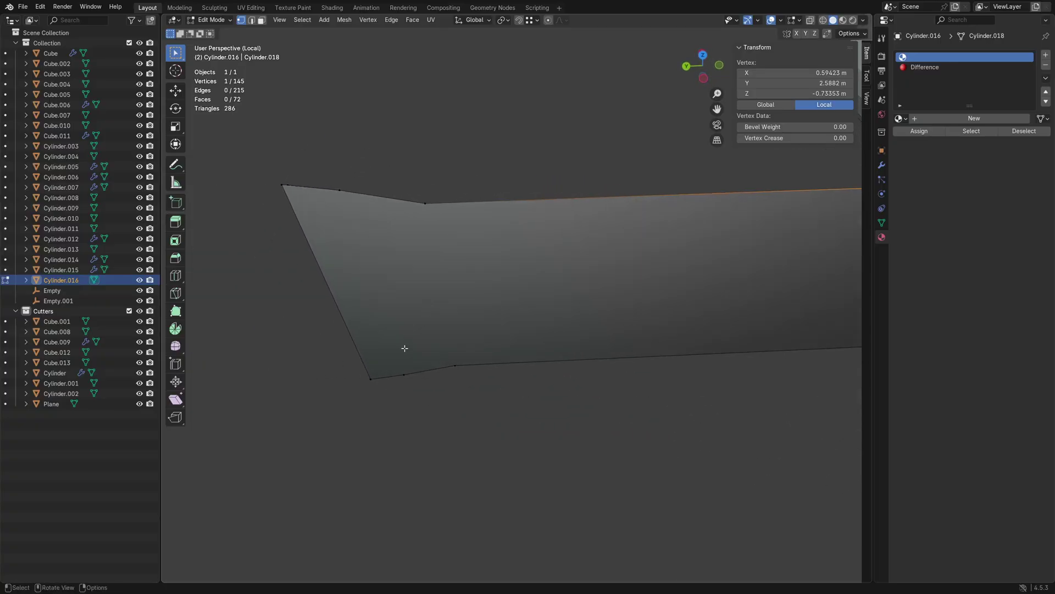
pyautogui.click(406, 364)
pyautogui.press('KP_Divide')
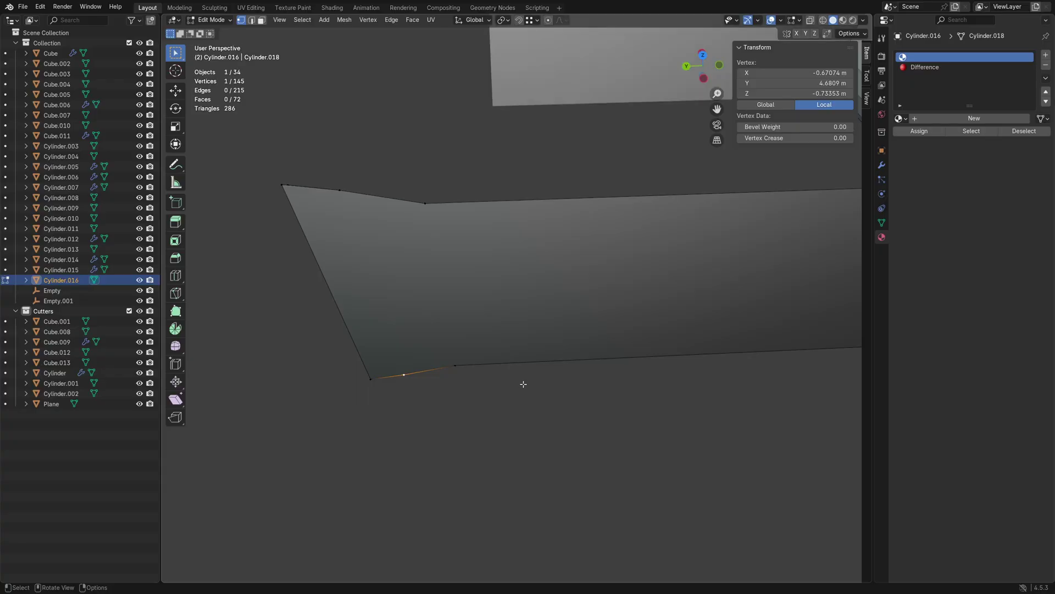
pyautogui.hotkey('alt', 'j')
pyautogui.moveTo(523, 383); pyautogui.dragTo(486, 395, button='middle')
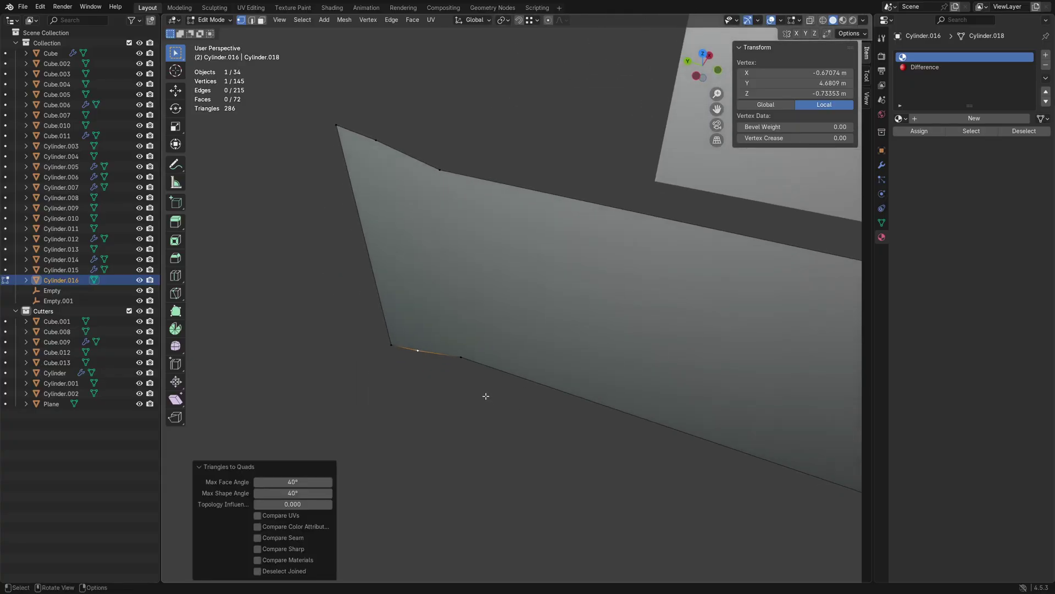
pyautogui.click(487, 396)
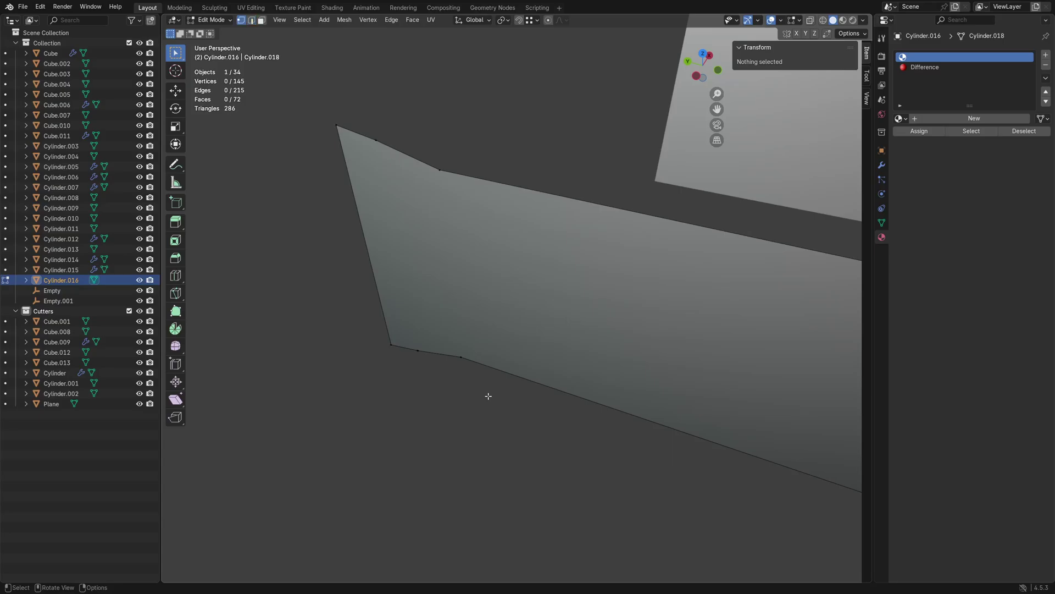
# Step: Return to Object Mode with the whole scene shown outside local view
pyautogui.press('KP_Divide')
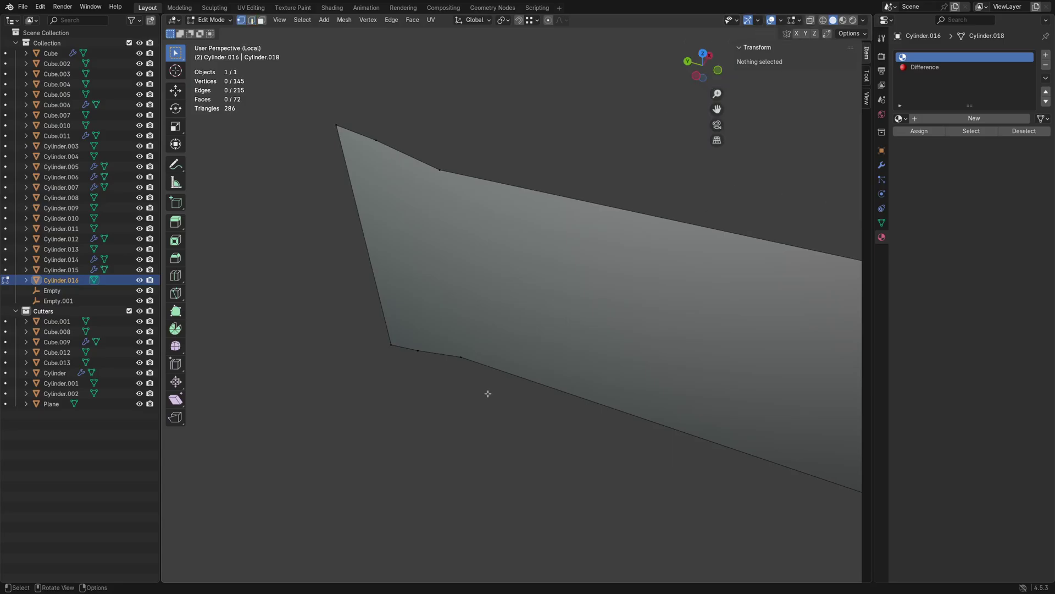
pyautogui.press('KP_Divide')
pyautogui.hotkey('ctrl', 'Tab')
pyautogui.click(435, 391)
pyautogui.scroll(-10, 565, 351)
pyautogui.scroll(7, 565, 351)
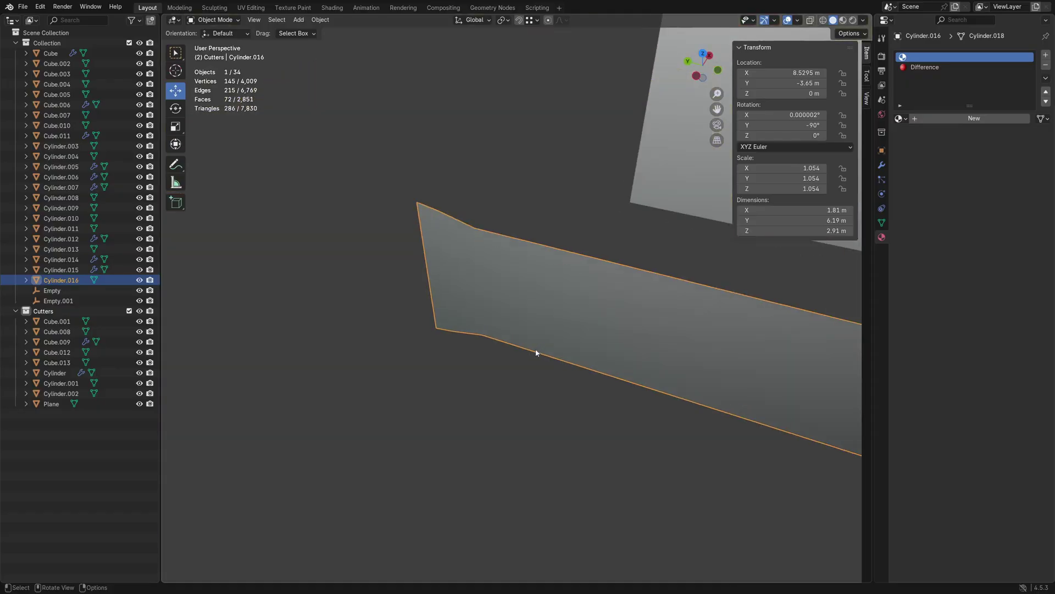
# Step: Toggle the visibility of the main collection and the Cutters collection off and back on in turn
pyautogui.moveTo(536, 351); pyautogui.dragTo(465, 334, button='middle')
pyautogui.moveTo(534, 400); pyautogui.dragTo(476, 363, button='middle')
pyautogui.hotkey('shift', '1')
pyautogui.hotkey('shift', '1')
pyautogui.hotkey('shift', '2')
pyautogui.hotkey('shift', '2')
# Step: Delete the yellow intersect cube from the Cutters collection
pyautogui.click(495, 311)
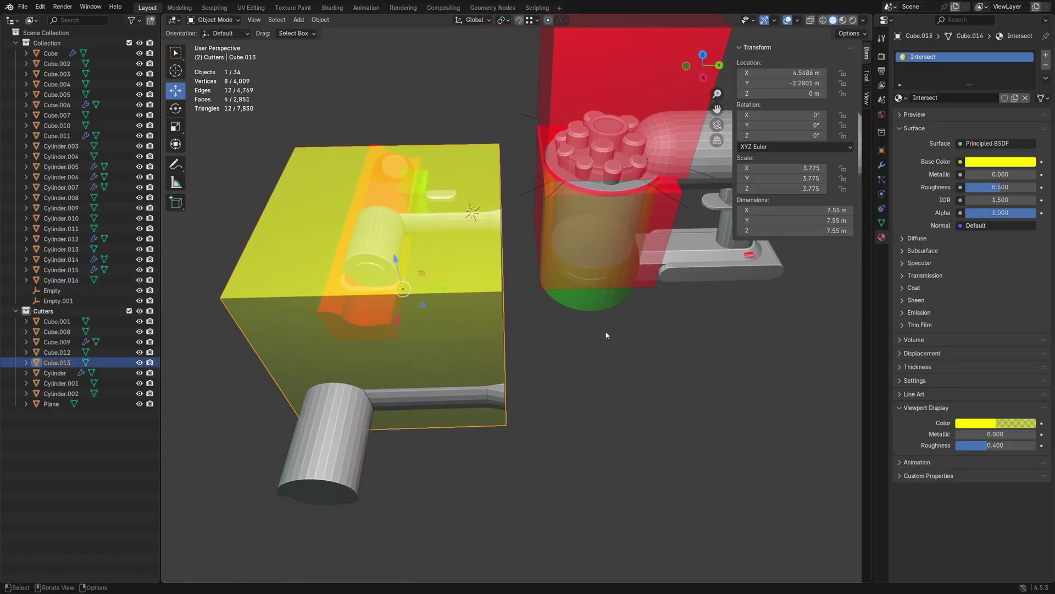
pyautogui.press('x')
pyautogui.click(460, 326)
pyautogui.moveTo(457, 238); pyautogui.dragTo(518, 280, button='middle')
# Step: Remove the Intersect boolean modifier without an operand from the joined crosswise cylinder
pyautogui.click(519, 280)
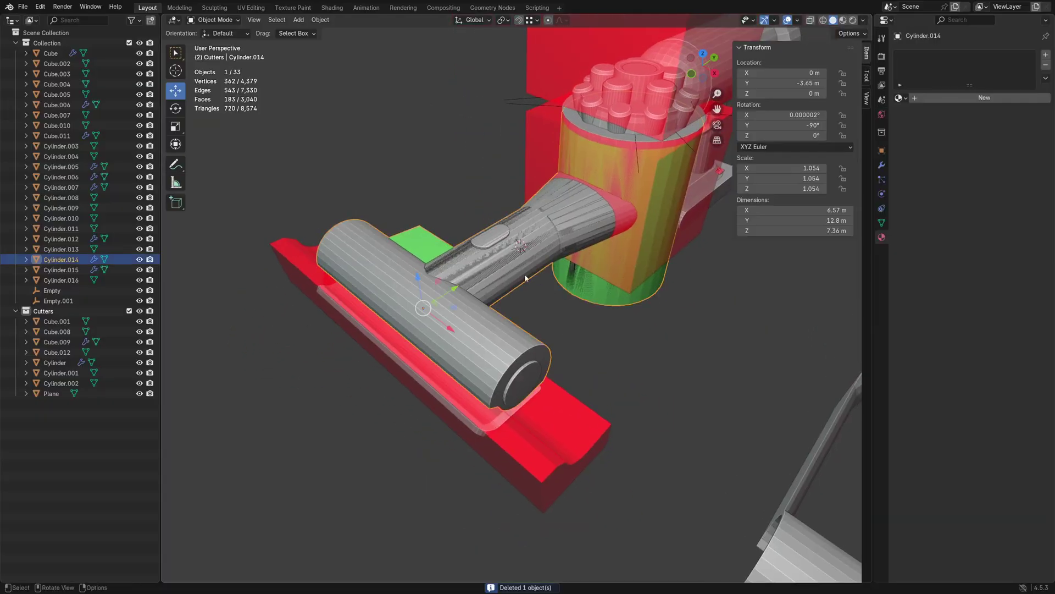
pyautogui.click(881, 167)
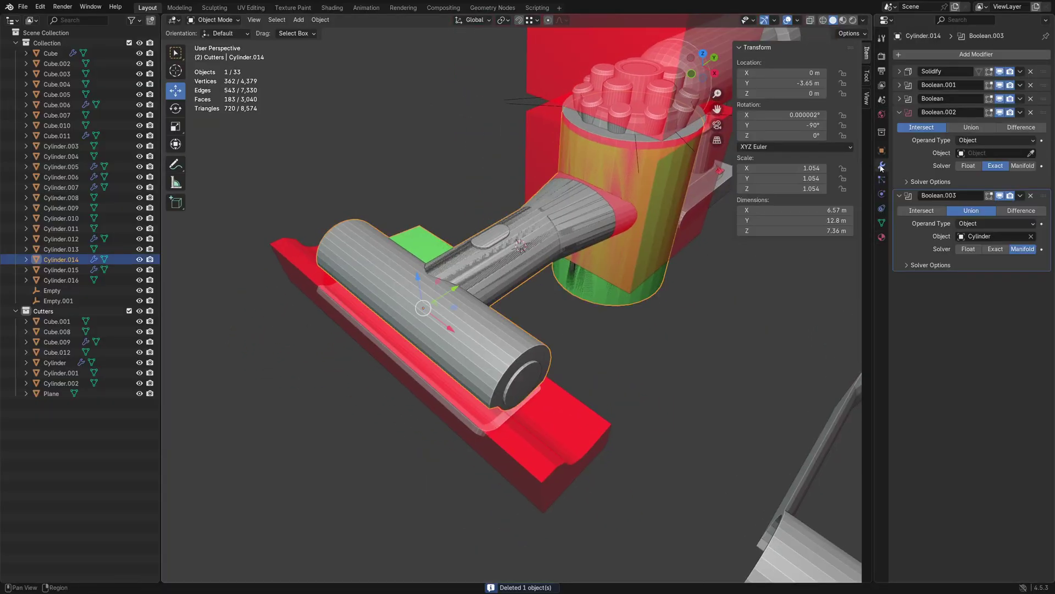
pyautogui.click(899, 112)
pyautogui.click(899, 112)
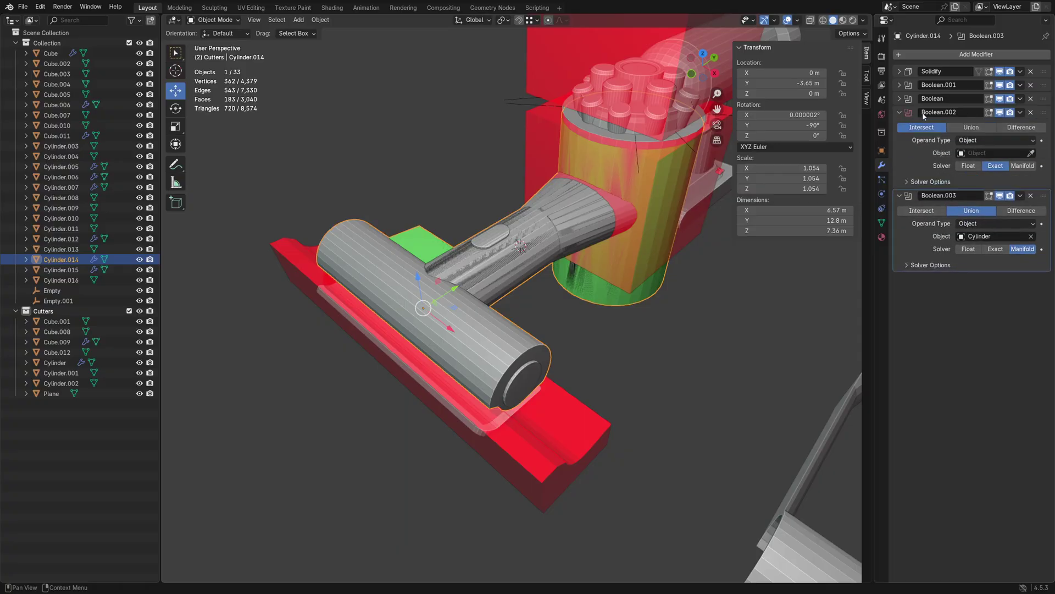
pyautogui.click(1030, 114)
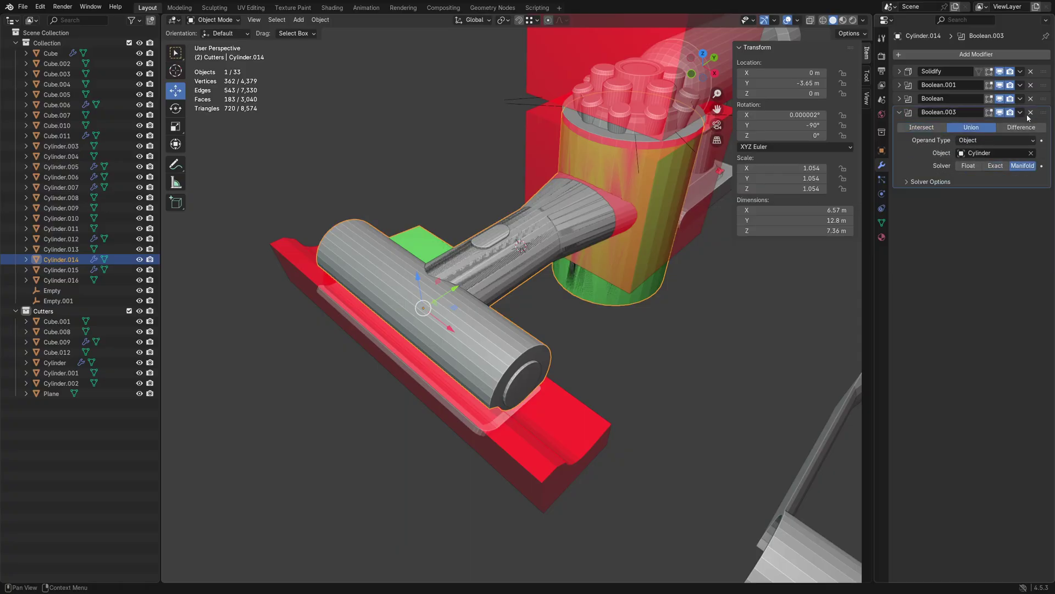
# Step: Check which objects make up the joined model by selecting the crosswise cylinder, its cutter, the handle and the drum parts in turn
pyautogui.click(478, 360)
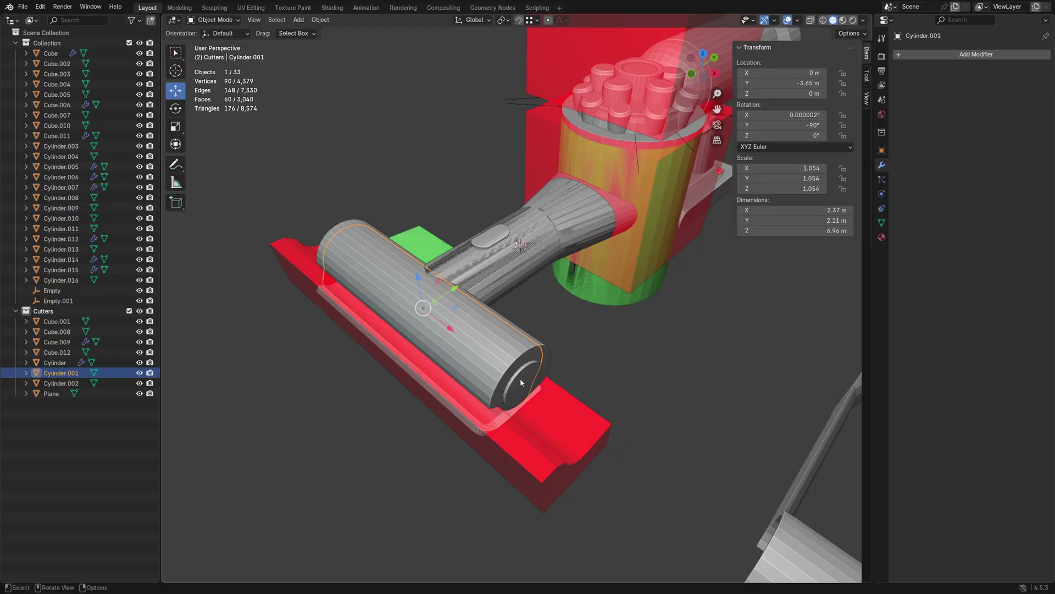
pyautogui.click(518, 351)
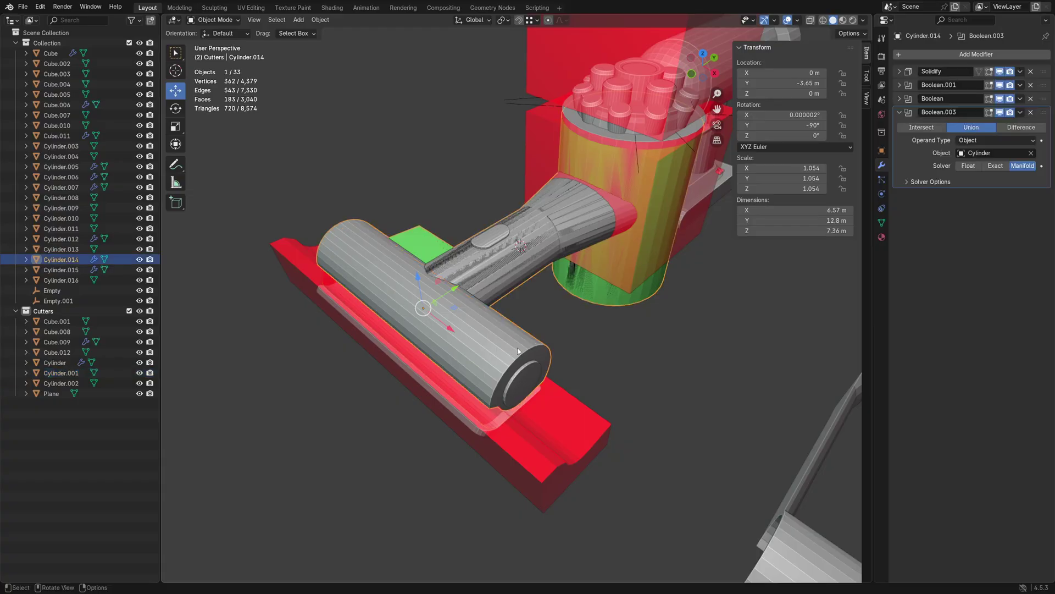
pyautogui.click(524, 262)
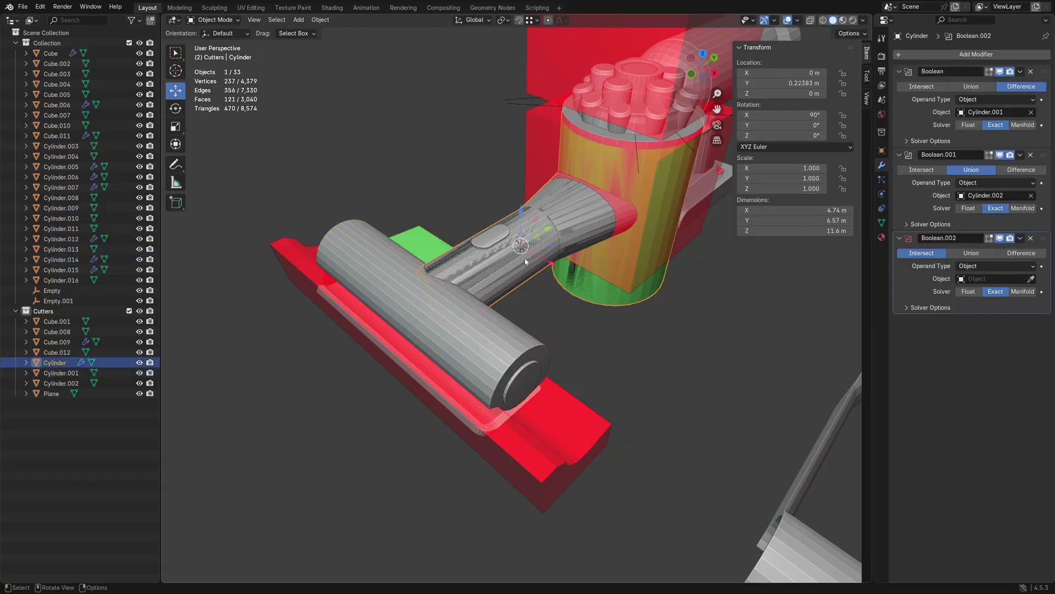
pyautogui.click(571, 232)
pyautogui.click(571, 233)
pyautogui.click(571, 232)
pyautogui.click(571, 232)
pyautogui.click(571, 233)
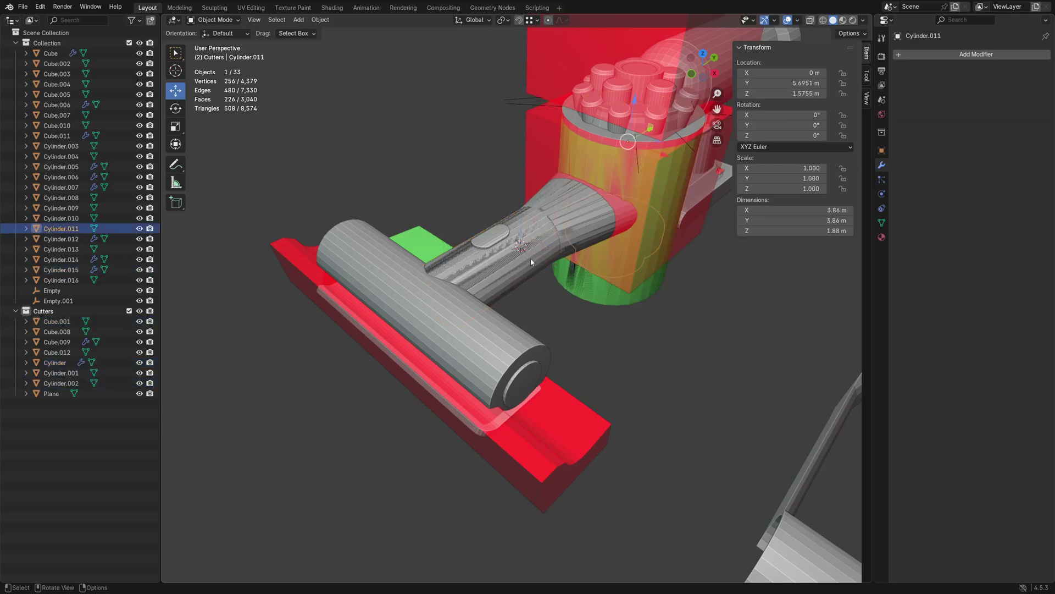
# Step: Move the tapered handle cylinder from Cutters to Collection and remove its Intersect boolean modifier without an operand
pyautogui.click(531, 262)
pyautogui.click(531, 263)
pyautogui.click(530, 263)
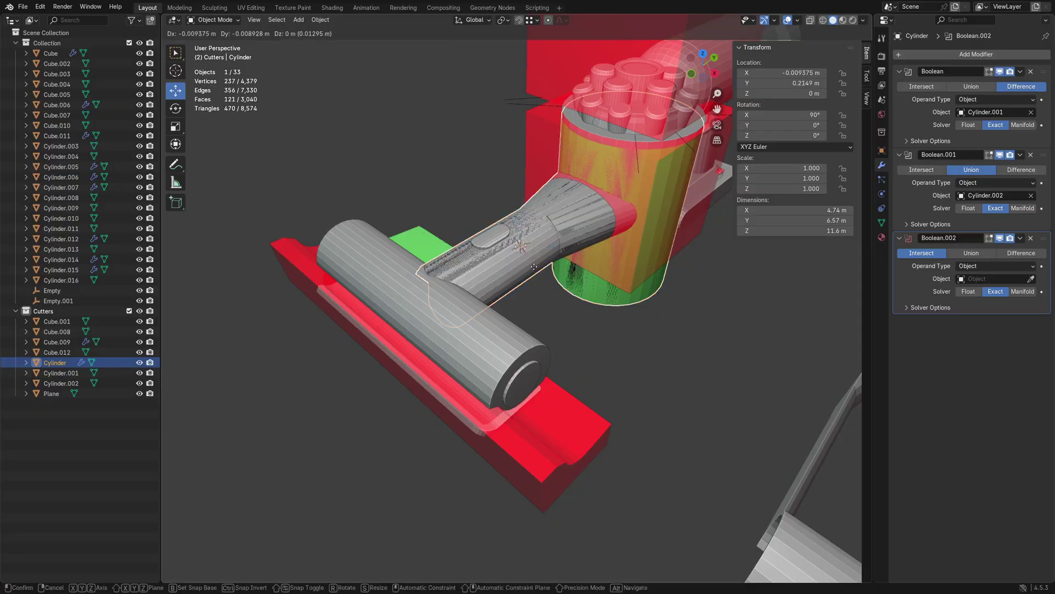
pyautogui.click(526, 265)
pyautogui.press('m')
pyautogui.click(507, 257)
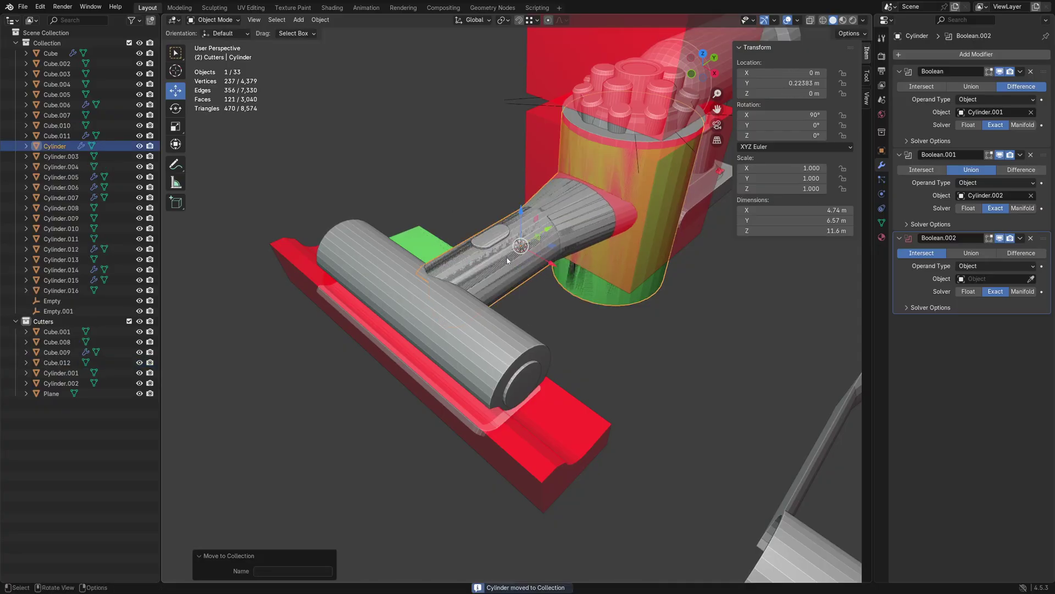
pyautogui.click(1031, 237)
# Step: Assign the separate half-cylinder mesh piece beside the model to Collection
pyautogui.click(681, 329)
pyautogui.press('2')
pyautogui.hotkey('ctrl', 'z')
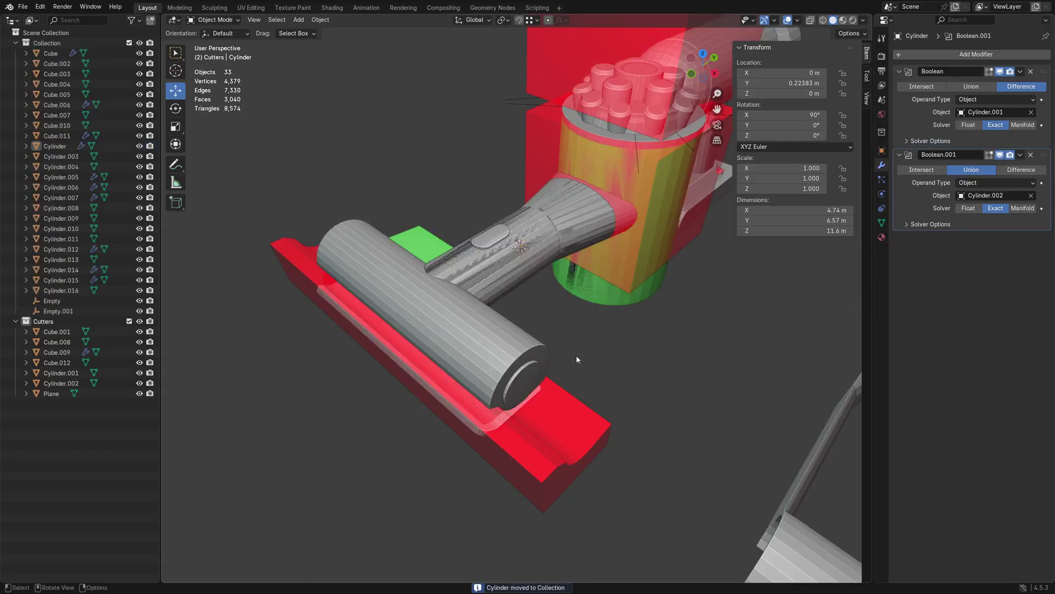
pyautogui.click(792, 517)
pyautogui.press('m')
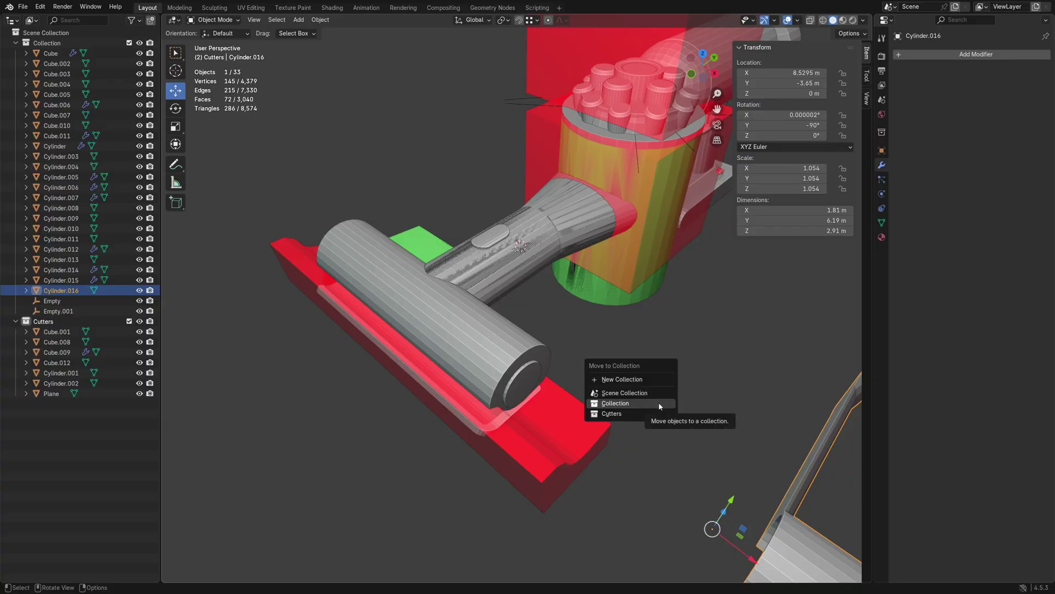
pyautogui.click(659, 402)
# Step: Examine the separate half-cylinder piece on its own in local view from several angles
pyautogui.keyDown('alt'); pyautogui.middleClick(784, 507); pyautogui.keyUp('alt')
pyautogui.moveTo(516, 423); pyautogui.dragTo(580, 325, button='middle')
pyautogui.scroll(6, 586, 400)
pyautogui.keyDown('alt'); pyautogui.middleClick(536, 274); pyautogui.keyUp('alt')
pyautogui.moveTo(536, 273); pyautogui.dragTo(446, 375, button='middle')
pyautogui.moveTo(497, 337)
pyautogui.keyDown('shift'); pyautogui.mouseDown(button='middle')
pyautogui.moveTo(520, 365)
pyautogui.moveTo(490, 331)
pyautogui.mouseUp(button='middle'); pyautogui.keyUp('shift')
pyautogui.press('KP_Divide')
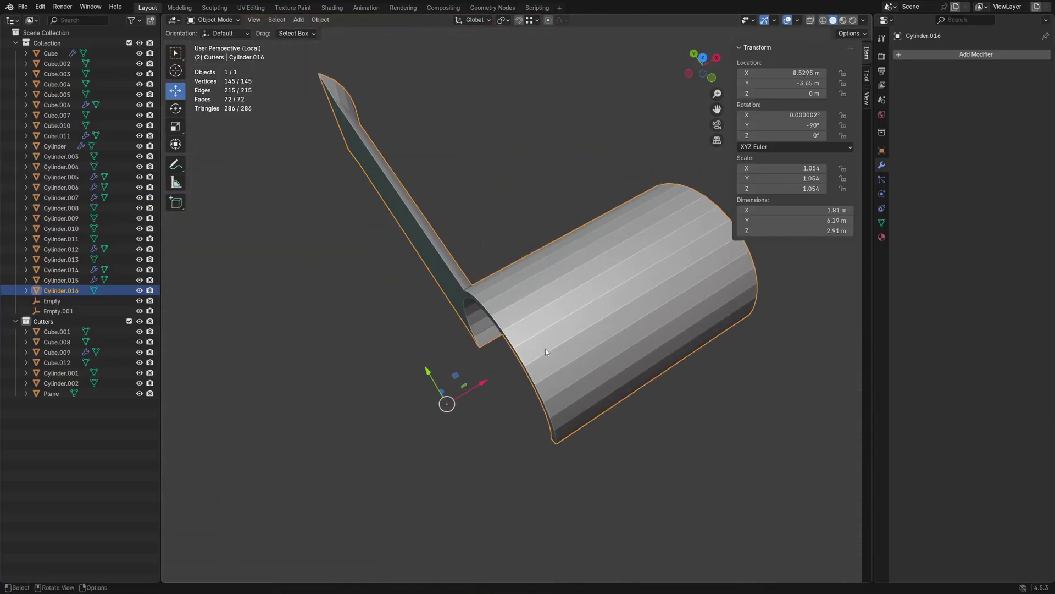
pyautogui.moveTo(546, 350); pyautogui.dragTo(506, 385, button='middle')
pyautogui.hotkey('ctrl', 'Tab')
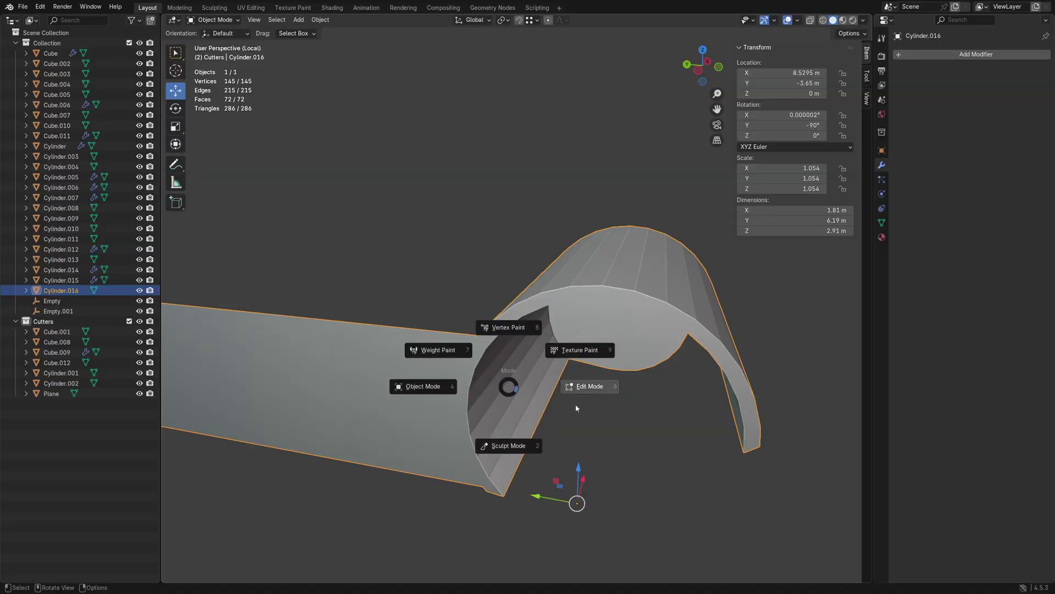
pyautogui.press('Escape')
# Step: Leave local view and hide the Cutters collection, with the main collection still shown
pyautogui.press('KP_Divide')
pyautogui.moveTo(427, 285); pyautogui.dragTo(552, 377, button='middle')
pyautogui.press('2')
pyautogui.hotkey('shift', '1')
pyautogui.hotkey('shift', '2')
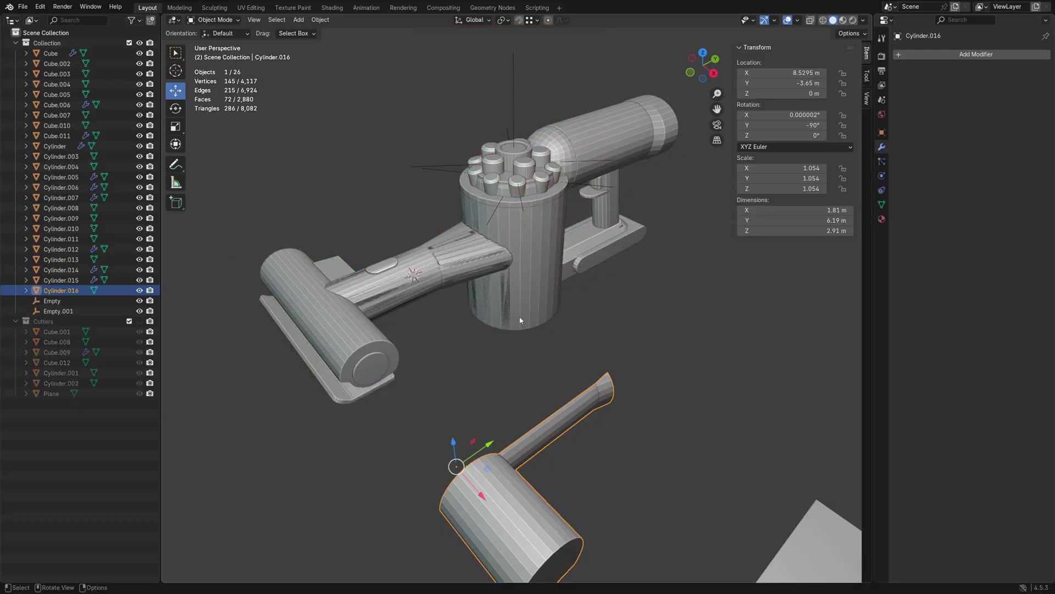
# Step: Examine the assembled model from several sides with the cutters hidden, including the rounded tank end and the crosswise cylinder
pyautogui.keyDown('shift'); pyautogui.moveTo(521, 320); pyautogui.dragTo(529, 401, button='middle'); pyautogui.keyUp('shift')
pyautogui.scroll(2, 589, 298)
pyautogui.moveTo(588, 298); pyautogui.dragTo(431, 330, button='middle')
pyautogui.click(461, 260)
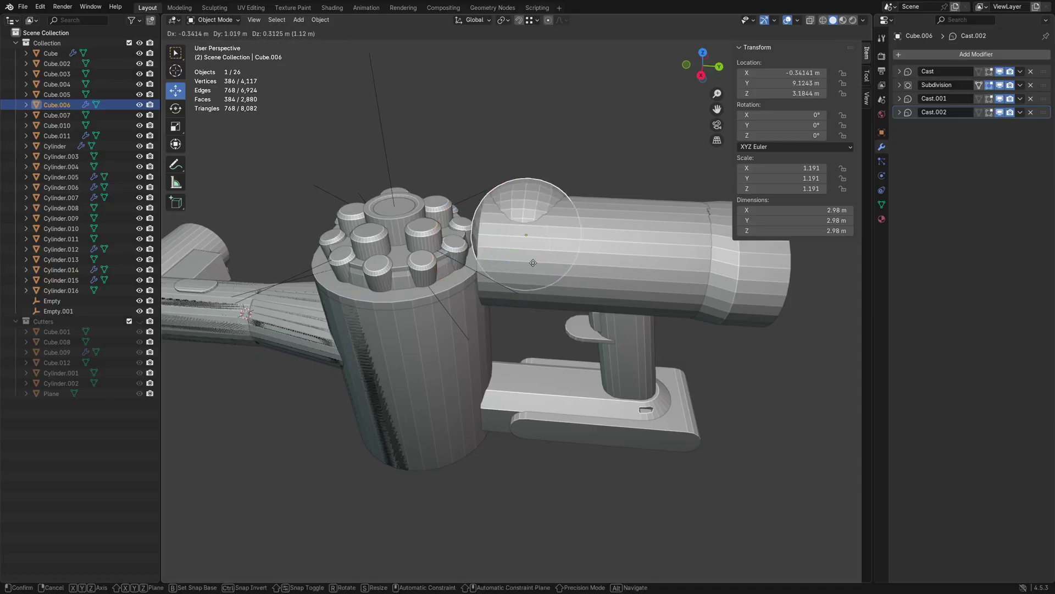
pyautogui.click(598, 271)
pyautogui.click(382, 327)
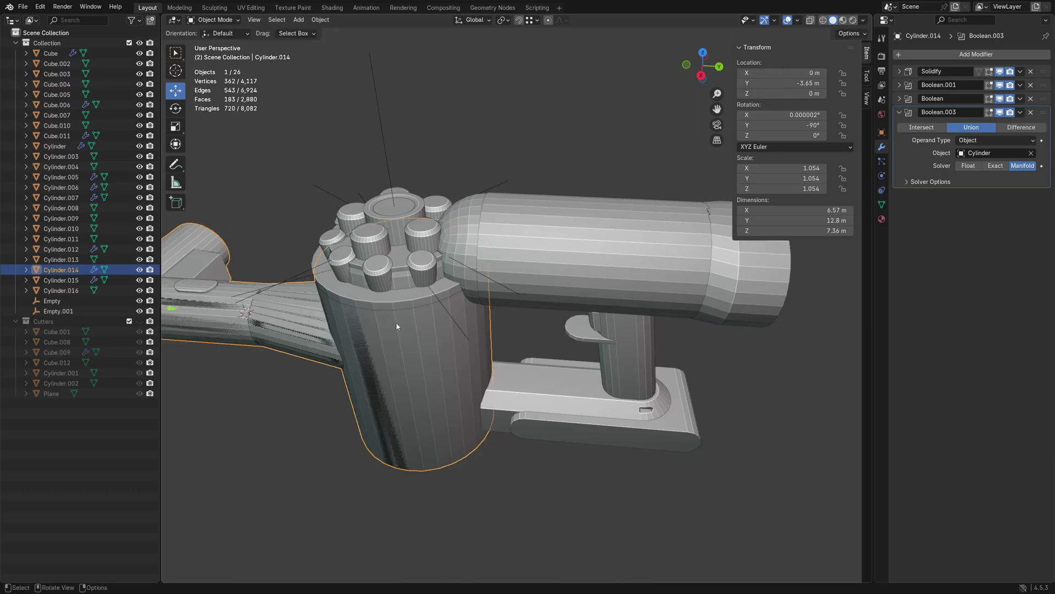
pyautogui.moveTo(382, 327); pyautogui.dragTo(502, 317, button='middle')
pyautogui.scroll(-2, 502, 318)
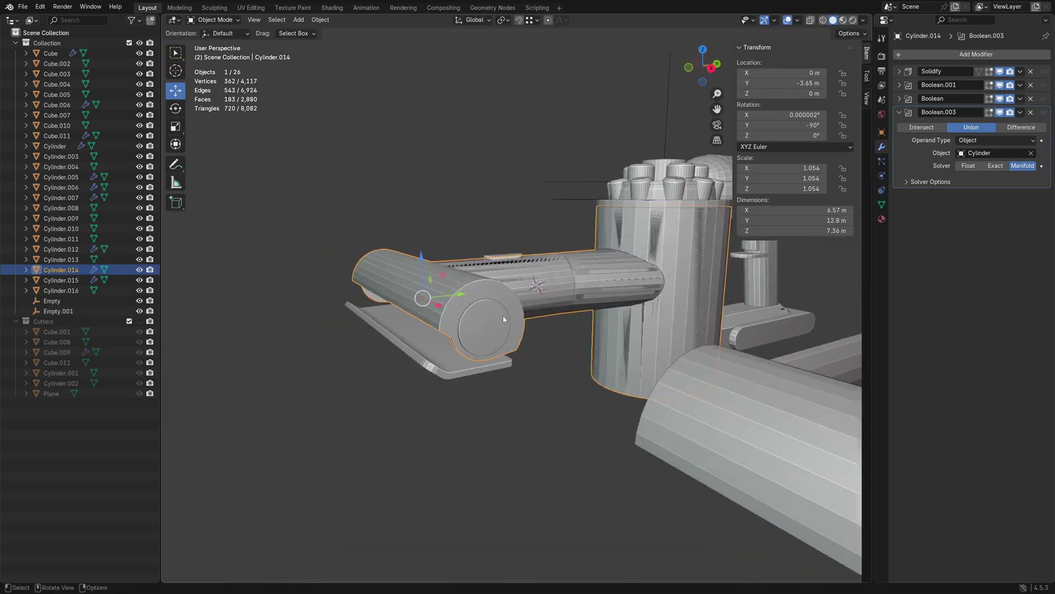
pyautogui.scroll(3, 502, 318)
pyautogui.moveTo(419, 328); pyautogui.dragTo(481, 316, button='middle')
pyautogui.moveTo(573, 281); pyautogui.dragTo(533, 301, button='middle')
pyautogui.moveTo(536, 314); pyautogui.dragTo(523, 296, button='middle')
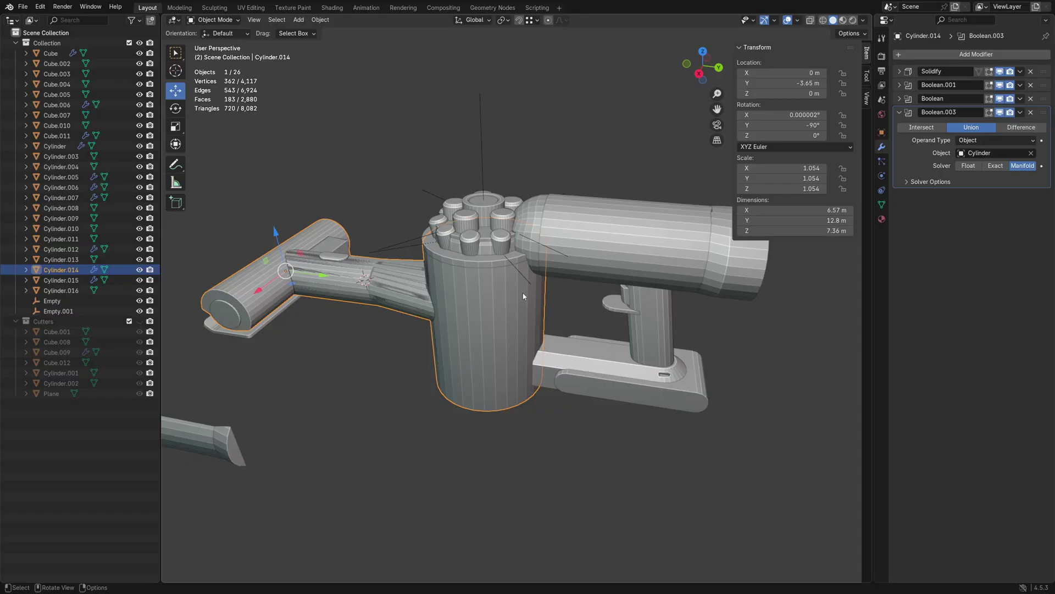
# Step: Inspect the arrayed small cylinders on top of the upright drum and their surroundings, close up and from farther away
pyautogui.click(487, 263)
pyautogui.press('KP_Decimal')
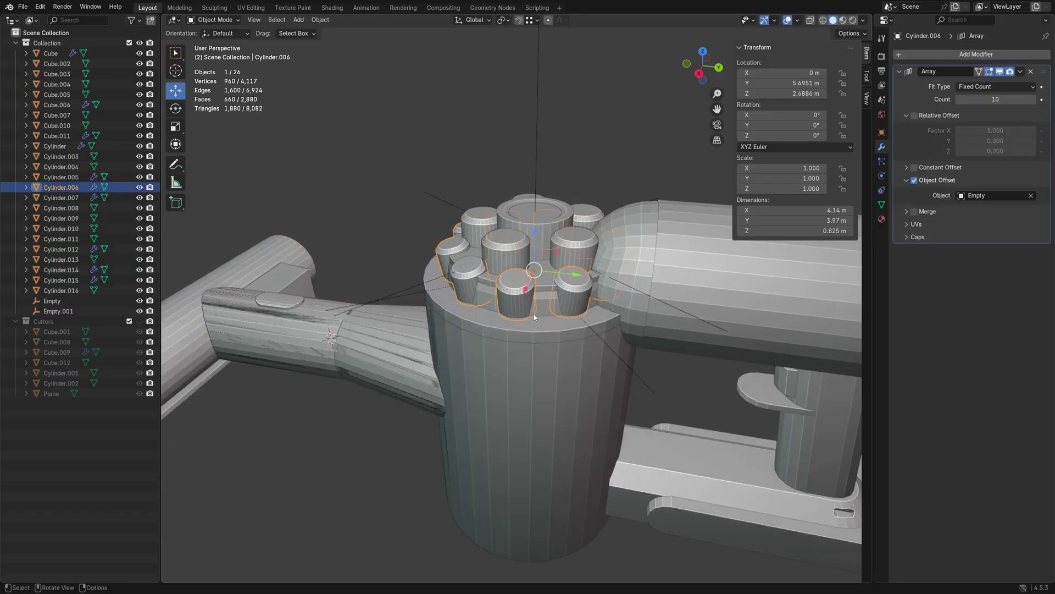
pyautogui.moveTo(428, 359); pyautogui.dragTo(547, 338, button='middle')
pyautogui.moveTo(589, 299); pyautogui.dragTo(605, 346, button='middle')
pyautogui.click(416, 251)
pyautogui.keyDown('shift'); pyautogui.moveTo(451, 362); pyautogui.dragTo(432, 345, button='middle'); pyautogui.keyUp('shift')
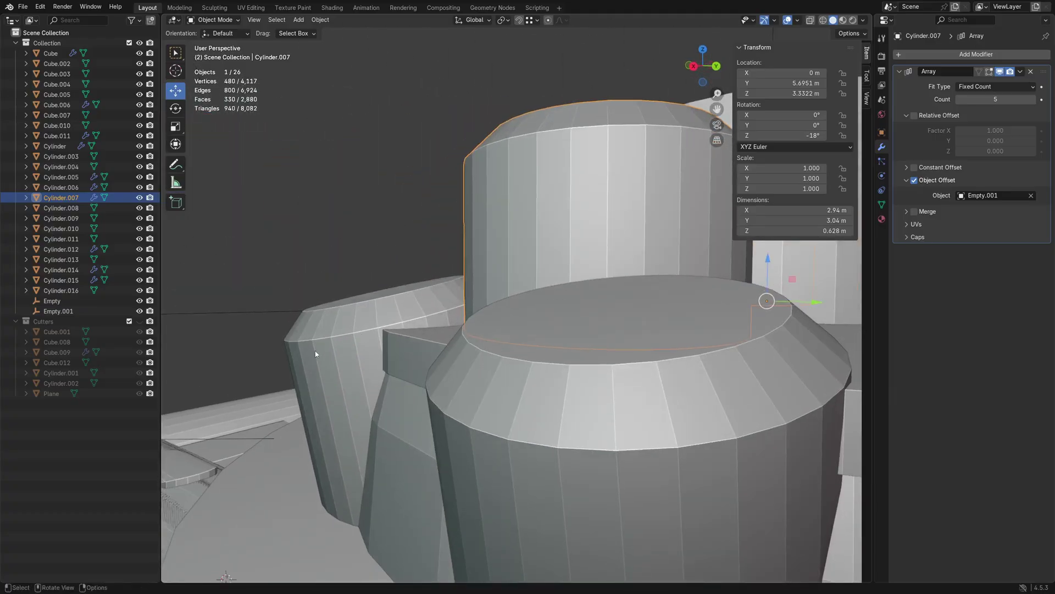
pyautogui.moveTo(315, 354); pyautogui.dragTo(481, 416, button='middle')
pyautogui.hotkey('alt', 'a')
pyautogui.moveTo(548, 377); pyautogui.dragTo(560, 413, button='middle')
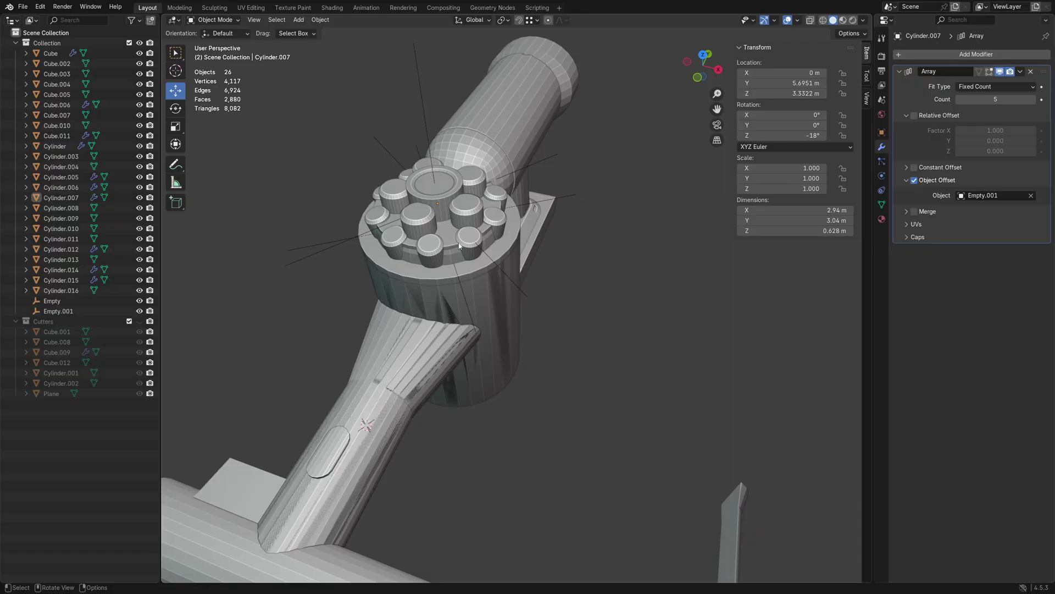
pyautogui.moveTo(512, 305)
pyautogui.mouseDown(button='middle')
pyautogui.moveTo(542, 330)
pyautogui.moveTo(471, 295)
pyautogui.moveTo(509, 318)
pyautogui.mouseUp(button='middle')
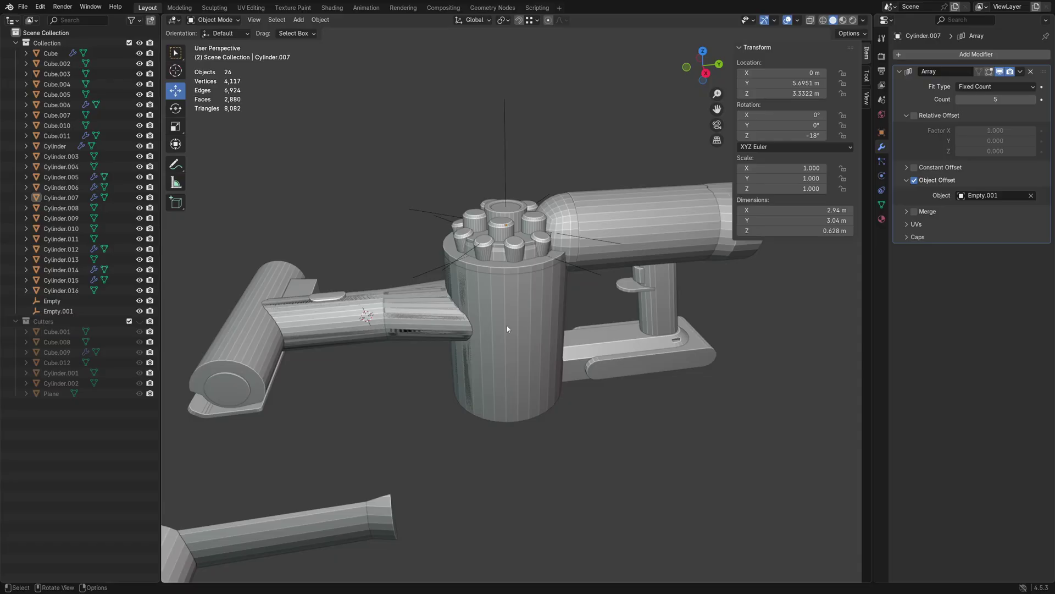
pyautogui.moveTo(507, 327); pyautogui.dragTo(565, 369, button='middle')
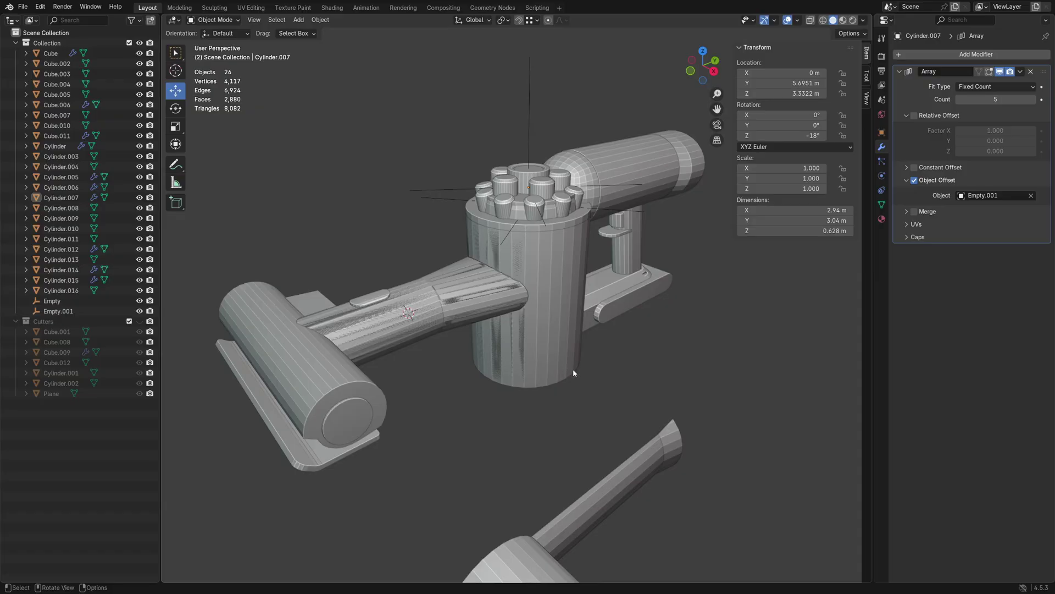
pyautogui.click(486, 324)
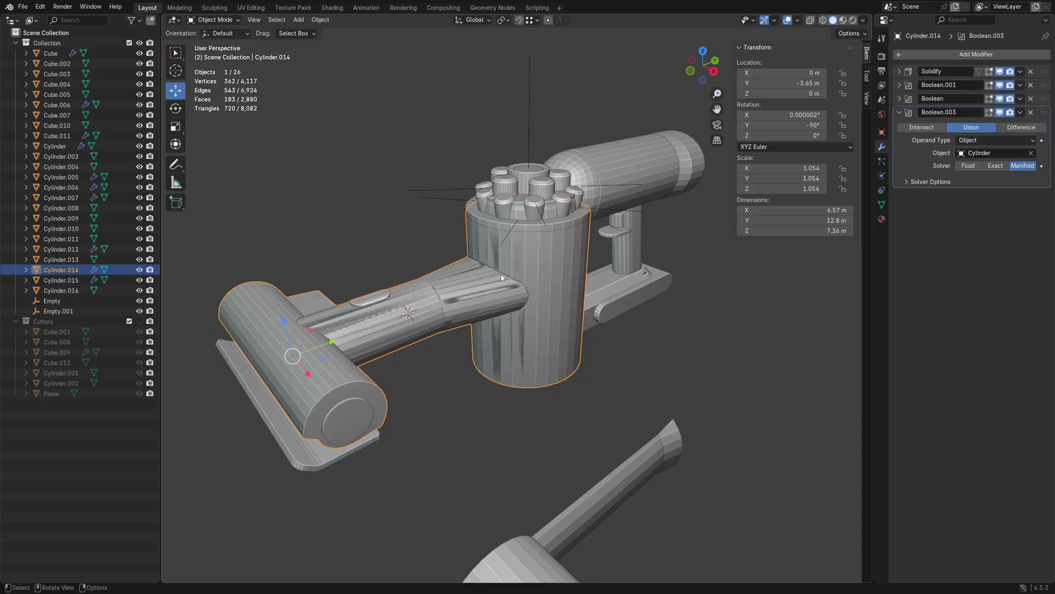
pyautogui.moveTo(501, 278); pyautogui.dragTo(603, 379, button='middle')
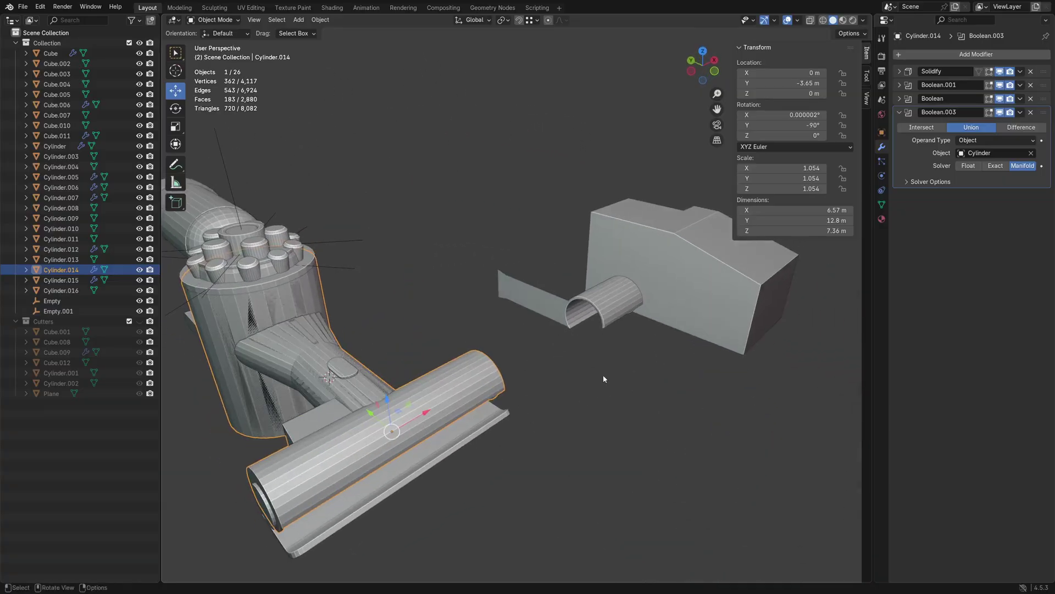
pyautogui.click(613, 302)
pyautogui.press('KP_Decimal')
pyautogui.press('Tab')
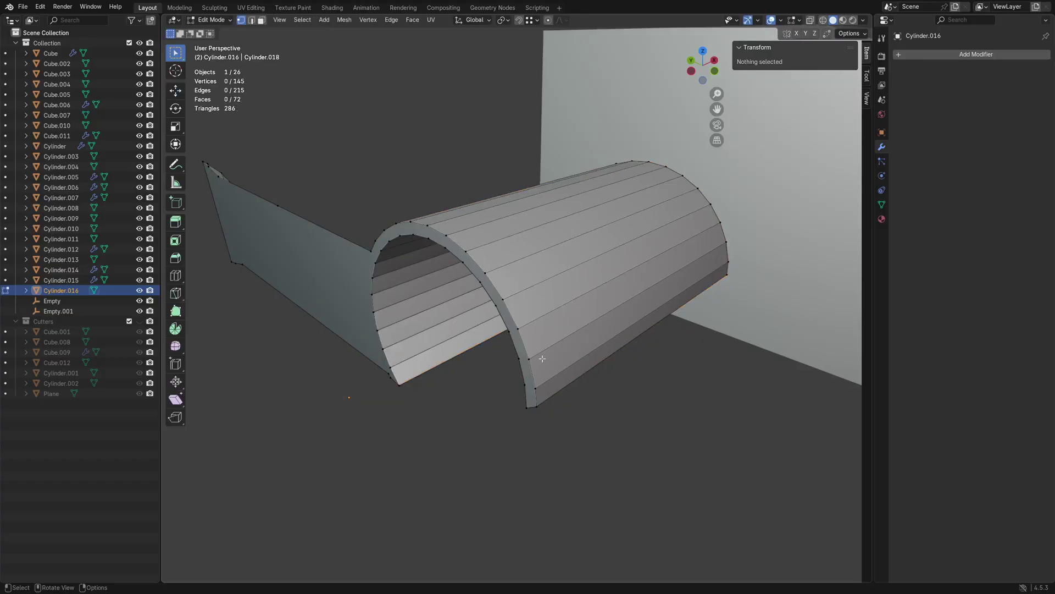
pyautogui.moveTo(542, 358); pyautogui.dragTo(466, 368, button='middle')
pyautogui.press('3')
pyautogui.press('a')
pyautogui.hotkey('ctrl', 'z')
pyautogui.hotkey('ctrl', 'z')
pyautogui.hotkey('ctrl', 'z')
pyautogui.hotkey('ctrl', 'z')
pyautogui.hotkey('ctrl', 'z')
pyautogui.hotkey('ctrl', 'z')
pyautogui.hotkey('ctrl', 'z')
pyautogui.hotkey('ctrl', 'z')
pyautogui.scroll(-10, 466, 368)
pyautogui.hotkey('ctrl', 'Tab')
pyautogui.click(399, 367)
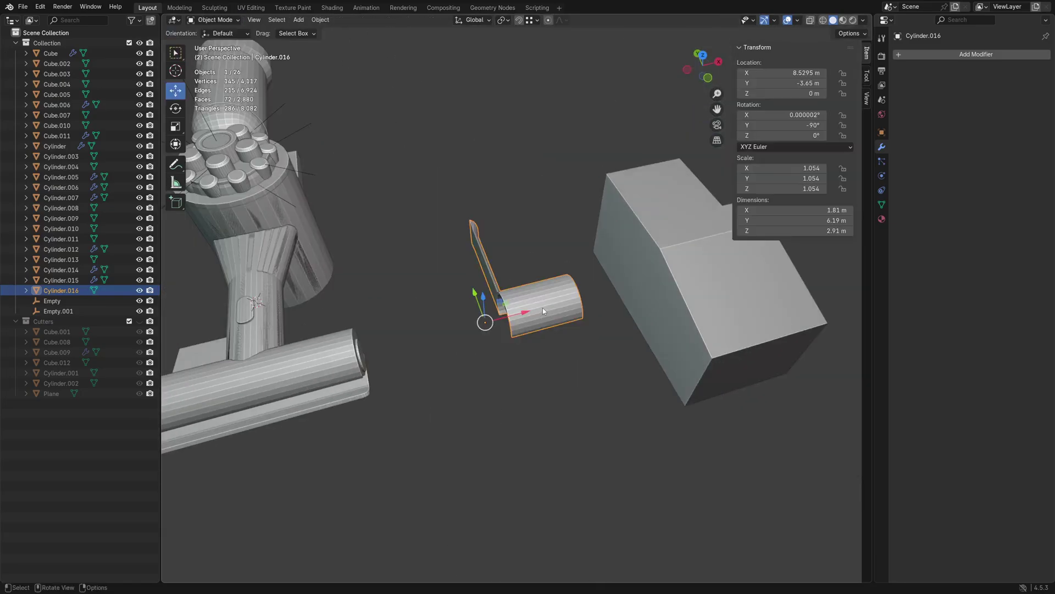
# Step: Delete the separate half-cylinder piece and undo the deletion
pyautogui.press('Delete')
pyautogui.scroll(3, 348, 328)
pyautogui.click(344, 332)
pyautogui.moveTo(344, 332); pyautogui.dragTo(517, 344, button='middle')
pyautogui.click(582, 345)
pyautogui.hotkey('ctrl', 'z')
# Step: Knife-cut a curved line across the separate piece's flat side face, following the arch from its lower corner to its upper corner
pyautogui.scroll(6, 451, 353)
pyautogui.moveTo(338, 352); pyautogui.dragTo(461, 338, button='middle')
pyautogui.scroll(3, 460, 338)
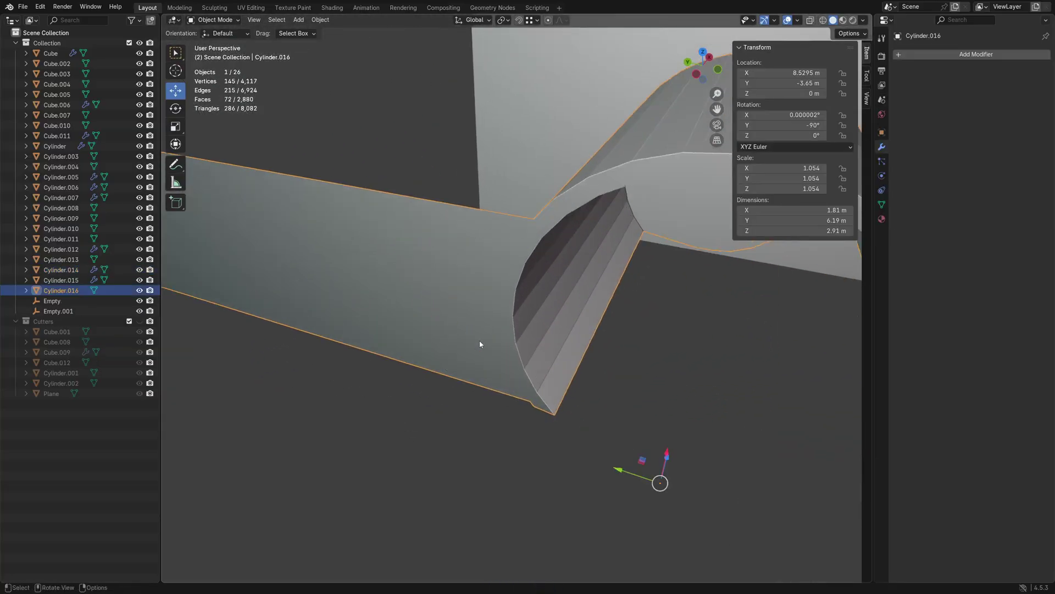
pyautogui.press('Tab')
pyautogui.click(533, 420)
pyautogui.scroll(3, 533, 420)
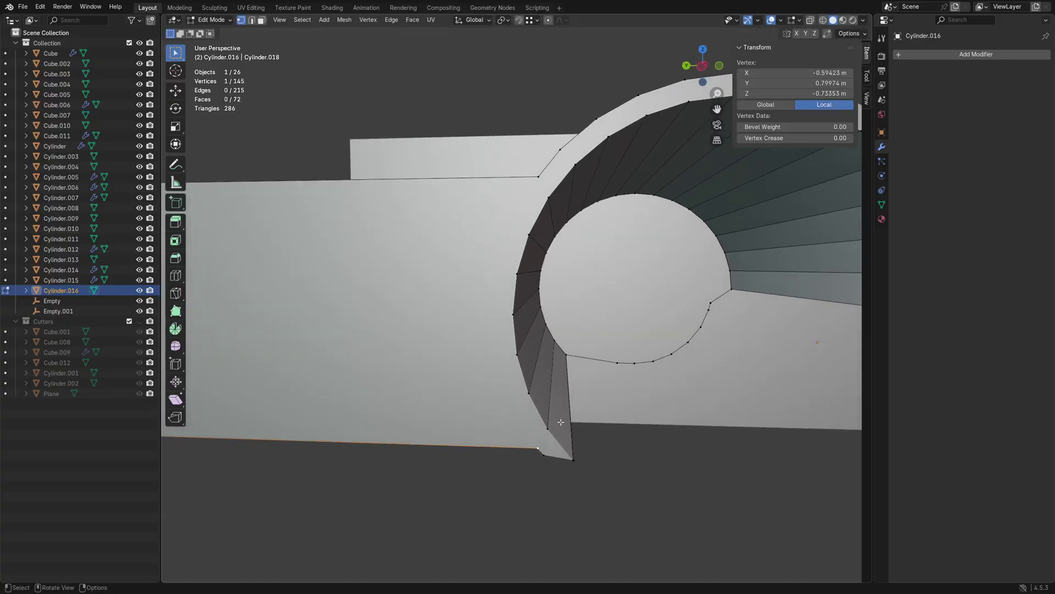
pyautogui.press('k')
pyautogui.click(529, 437)
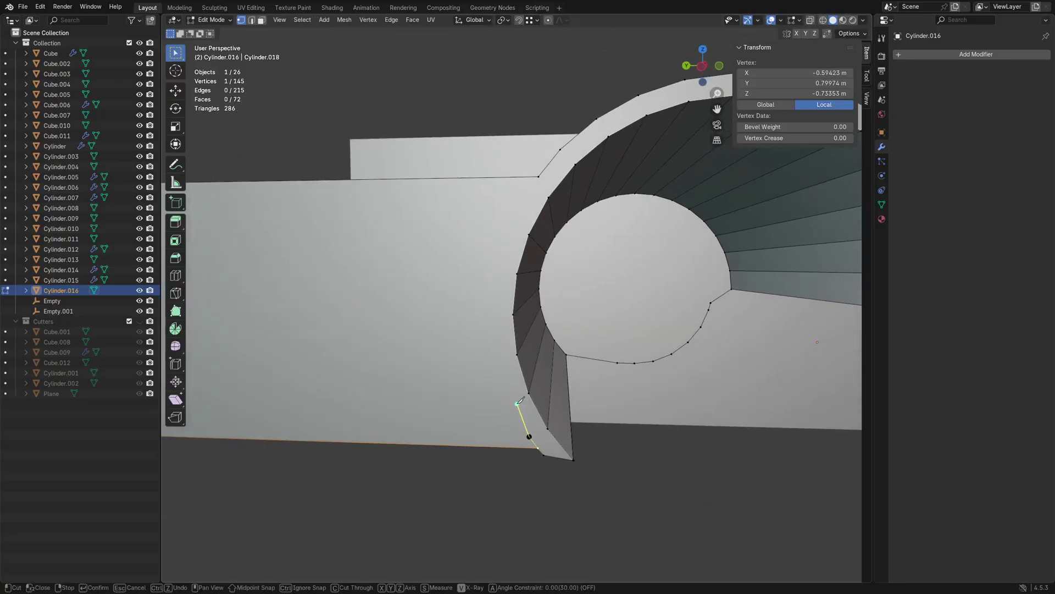
pyautogui.click(510, 399)
pyautogui.click(498, 358)
pyautogui.moveTo(503, 316)
pyautogui.mouseDown()
pyautogui.moveTo(501, 274)
pyautogui.moveTo(539, 177)
pyautogui.mouseUp()
pyautogui.press('Return')
# Step: Try to extrude the flat side face beside the curved cut
pyautogui.hotkey('ctrl', 'Tab')
pyautogui.click(550, 238)
pyautogui.press('3')
pyautogui.click(467, 264)
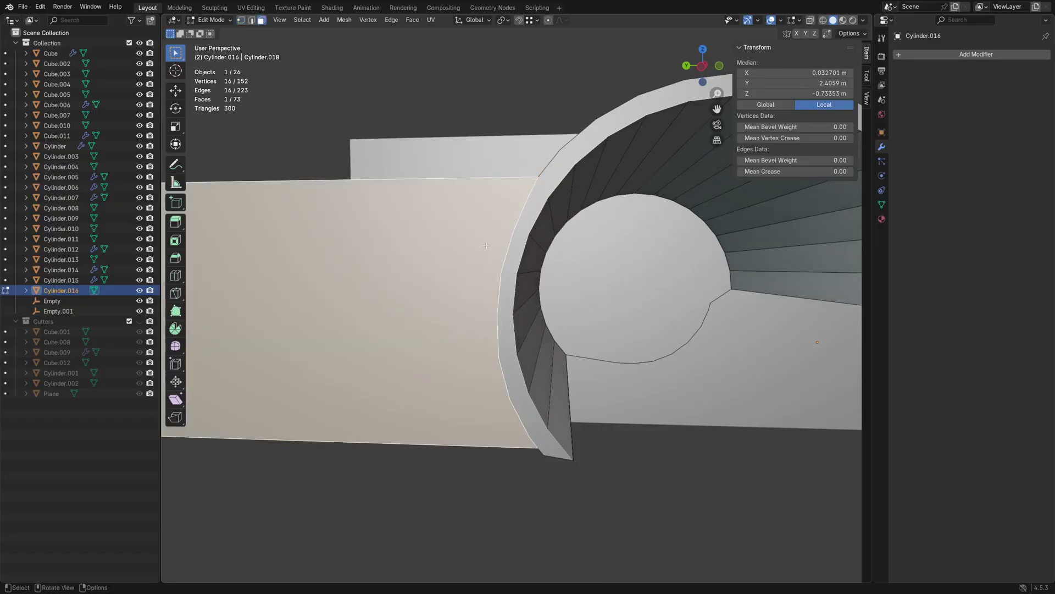
pyautogui.moveTo(656, 308); pyautogui.dragTo(610, 329, button='middle')
pyautogui.press('e')
pyautogui.click(568, 363)
pyautogui.scroll(-5, 571, 360)
pyautogui.hotkey('ctrl', 'z')
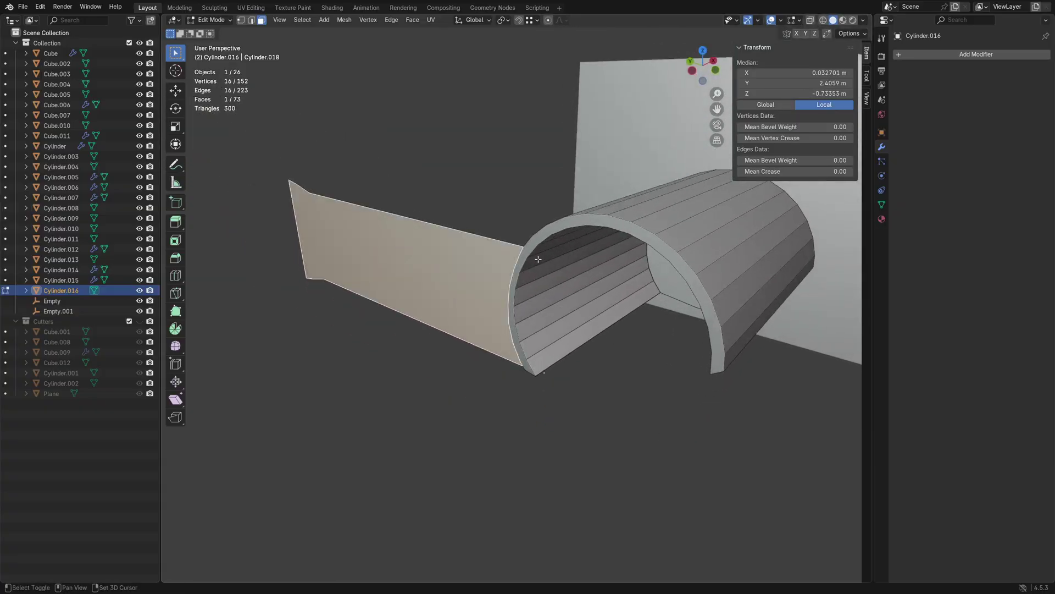
# Step: Knife-cut a short line across the arch rim from the flat side's upper corner to the inner edge
pyautogui.keyDown('shift'); pyautogui.click(533, 259); pyautogui.keyUp('shift')
pyautogui.scroll(3, 538, 312)
pyautogui.press('1')
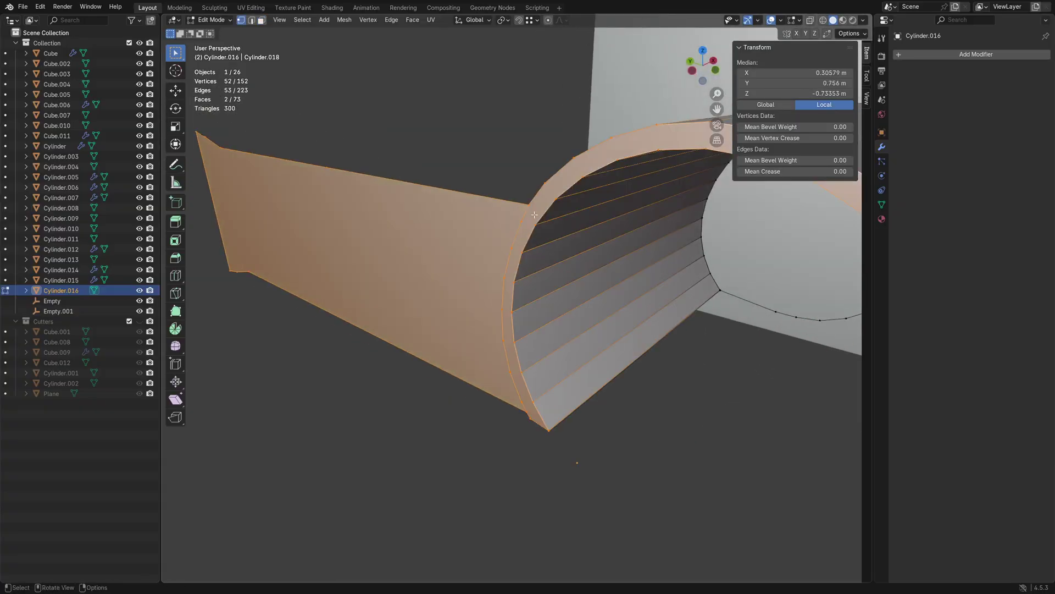
pyautogui.click(529, 204)
pyautogui.press('k')
pyautogui.click(529, 204)
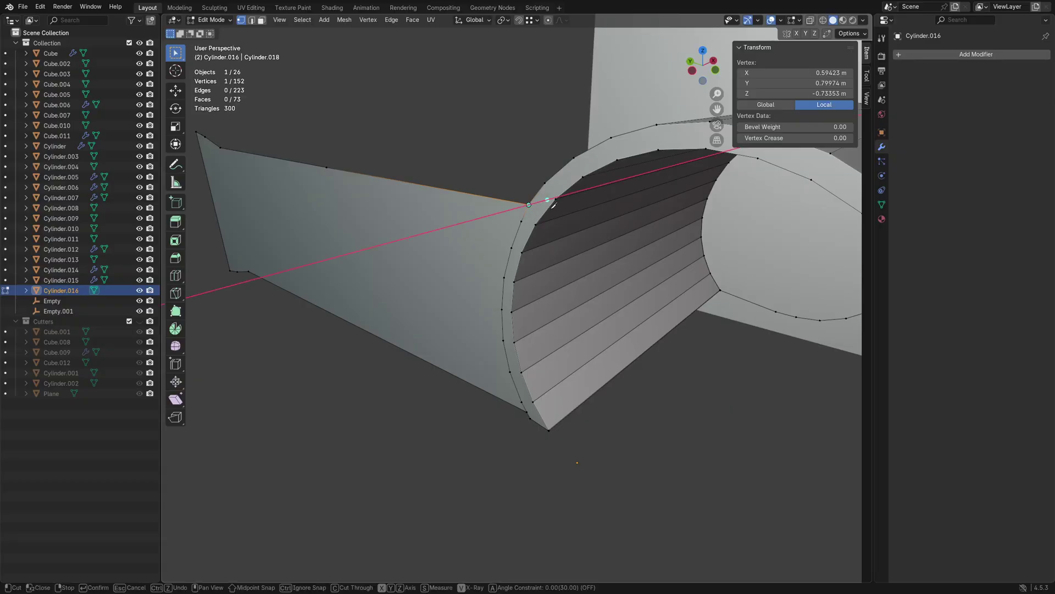
pyautogui.click(552, 208)
pyautogui.press('Return')
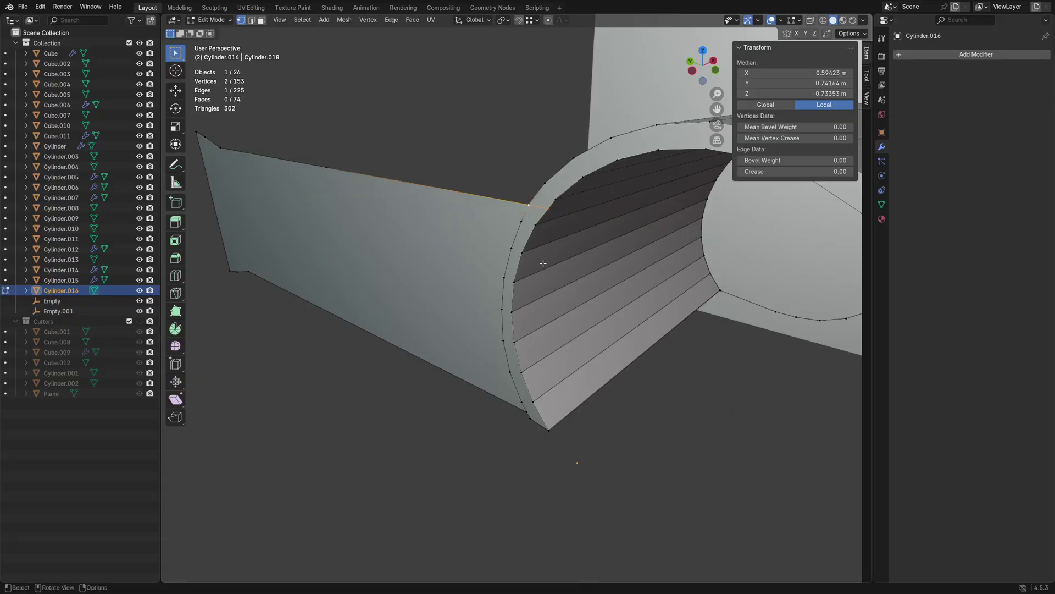
# Step: Extrude the separated rim strip and the adjoining flat side face together by about 0.63 m along the normal
pyautogui.press('3')
pyautogui.click(497, 237)
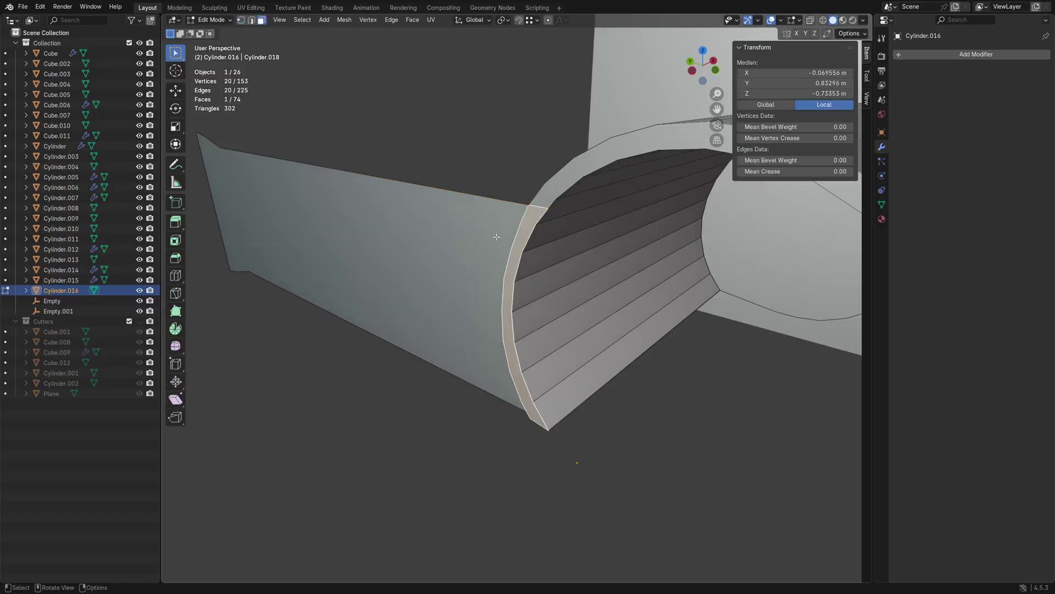
pyautogui.keyDown('shift'); pyautogui.click(497, 237); pyautogui.keyUp('shift')
pyautogui.press('e')
pyautogui.click(466, 280)
# Step: Try to slide the upper corner vertex at the inner edge of the arch rim
pyautogui.moveTo(467, 281); pyautogui.dragTo(533, 111, button='middle')
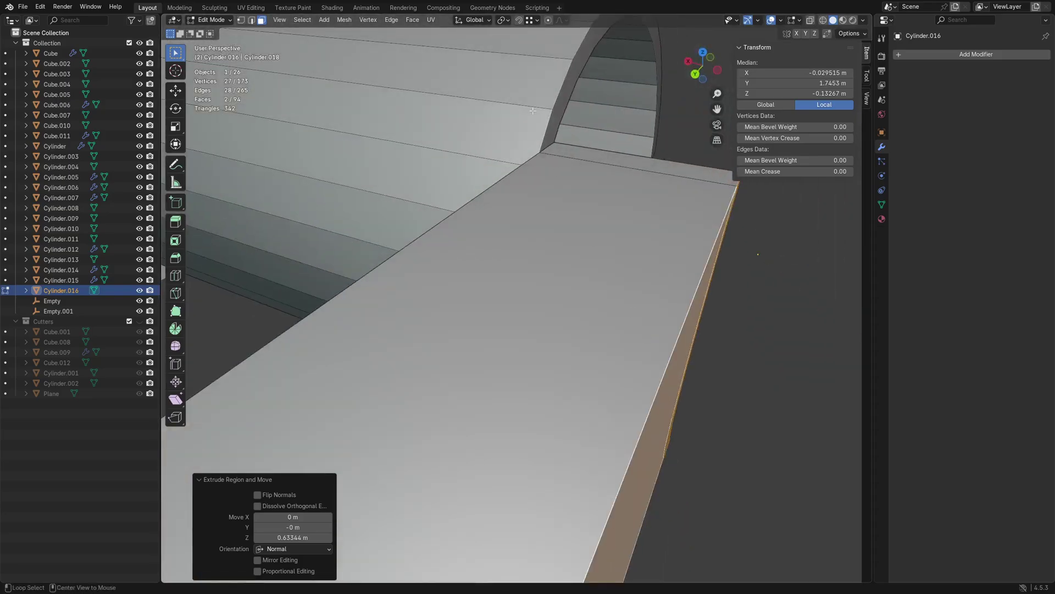
pyautogui.keyDown('alt'); pyautogui.middleClick(533, 110); pyautogui.keyUp('alt')
pyautogui.press('1')
pyautogui.click(532, 380)
pyautogui.moveTo(660, 360); pyautogui.dragTo(530, 329, button='middle')
pyautogui.press('g')
pyautogui.press('g')
pyautogui.rightClick(537, 353)
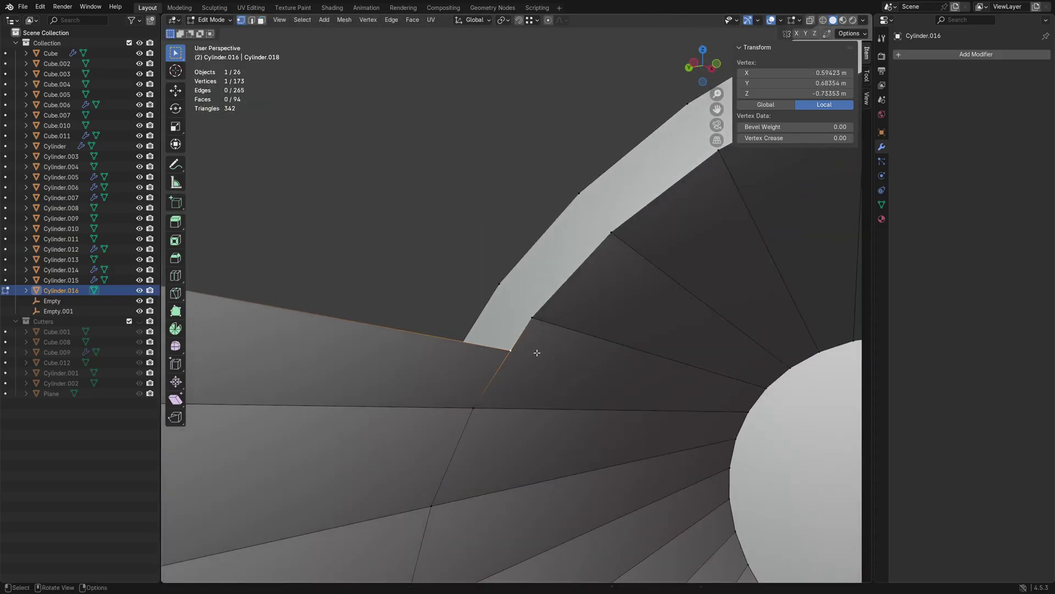
# Step: Finish editing the arch-shaped mesh copy and return it to Object Mode
pyautogui.scroll(-4, 565, 350)
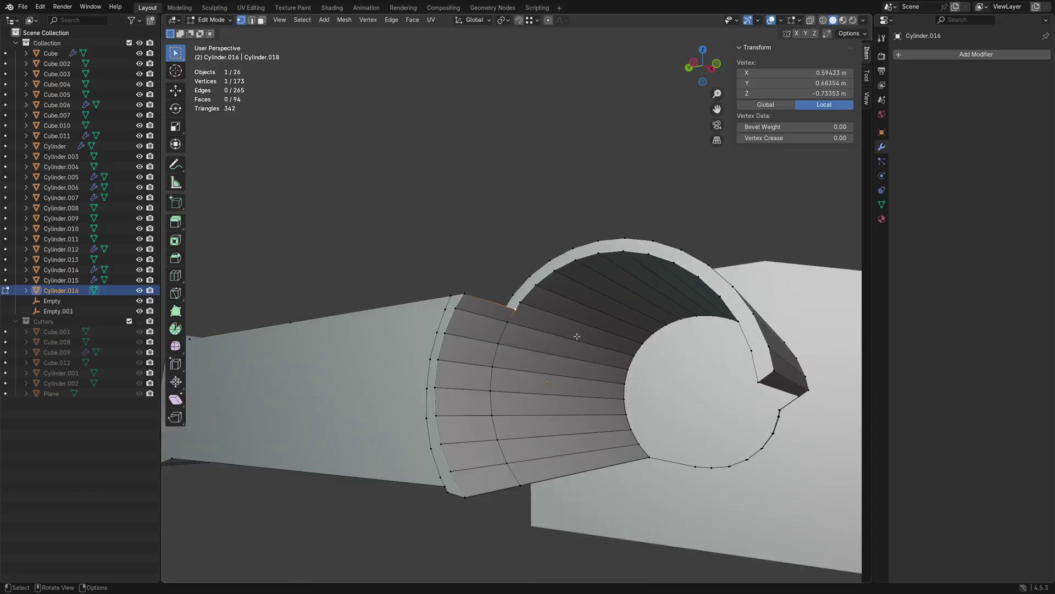
pyautogui.moveTo(575, 335); pyautogui.dragTo(591, 404, button='middle')
pyautogui.hotkey('ctrl', 'Tab')
pyautogui.press('Escape')
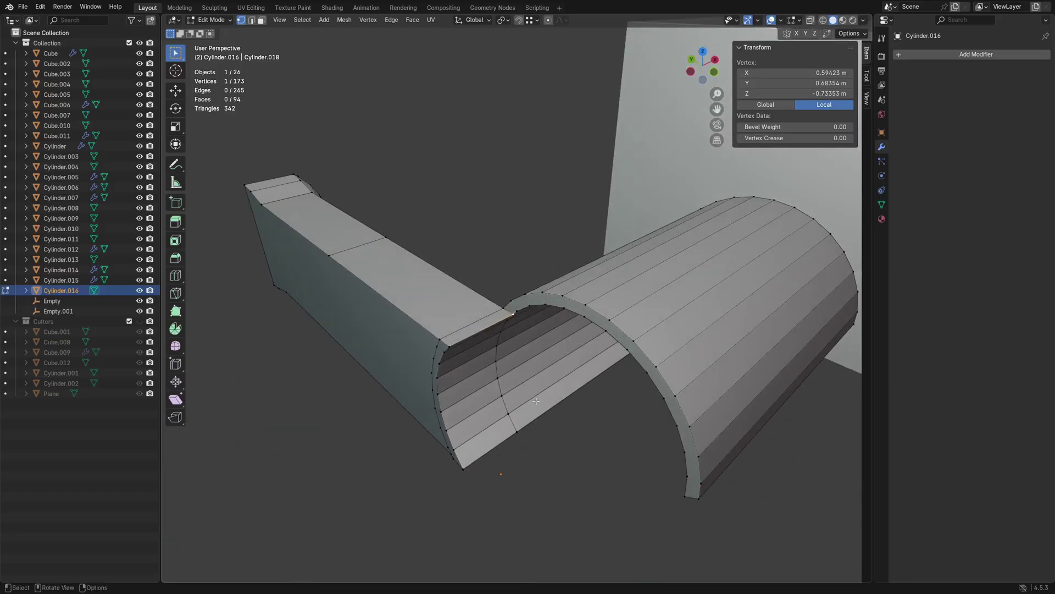
pyautogui.hotkey('ctrl', 'Tab')
pyautogui.click(483, 409)
pyautogui.press('a')
pyautogui.press('a')
pyautogui.keyDown('alt'); pyautogui.middleClick(483, 424); pyautogui.keyUp('alt')
pyautogui.moveTo(601, 384); pyautogui.dragTo(523, 384, button='middle')
pyautogui.click(522, 384)
pyautogui.hotkey('ctrl', 'Tab')
pyautogui.click(548, 298)
pyautogui.press('Tab')
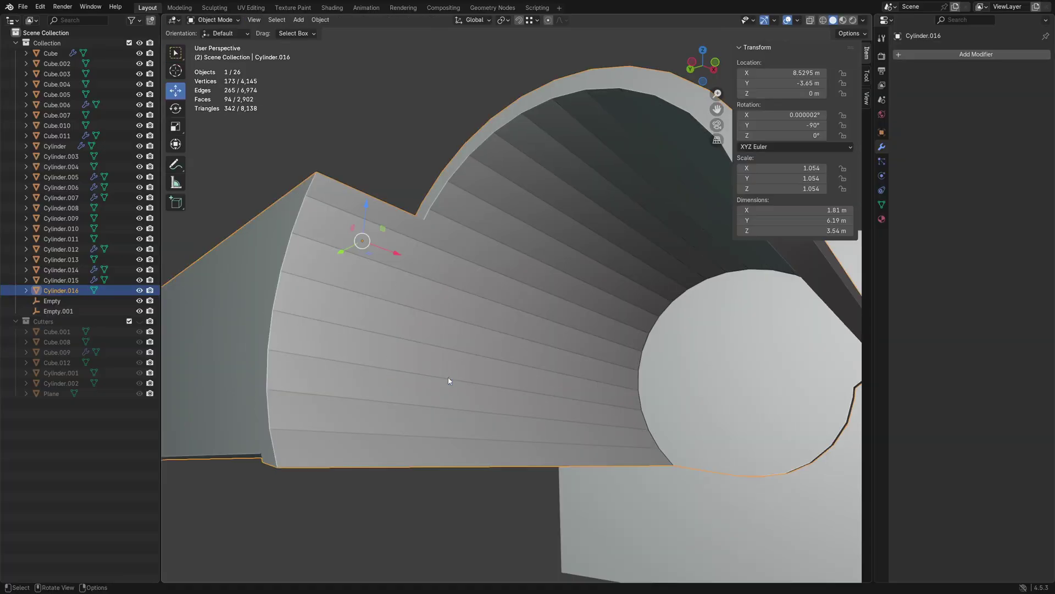
# Step: Isolate the mesh copy in local view and bring back the full scene
pyautogui.press('KP_Divide')
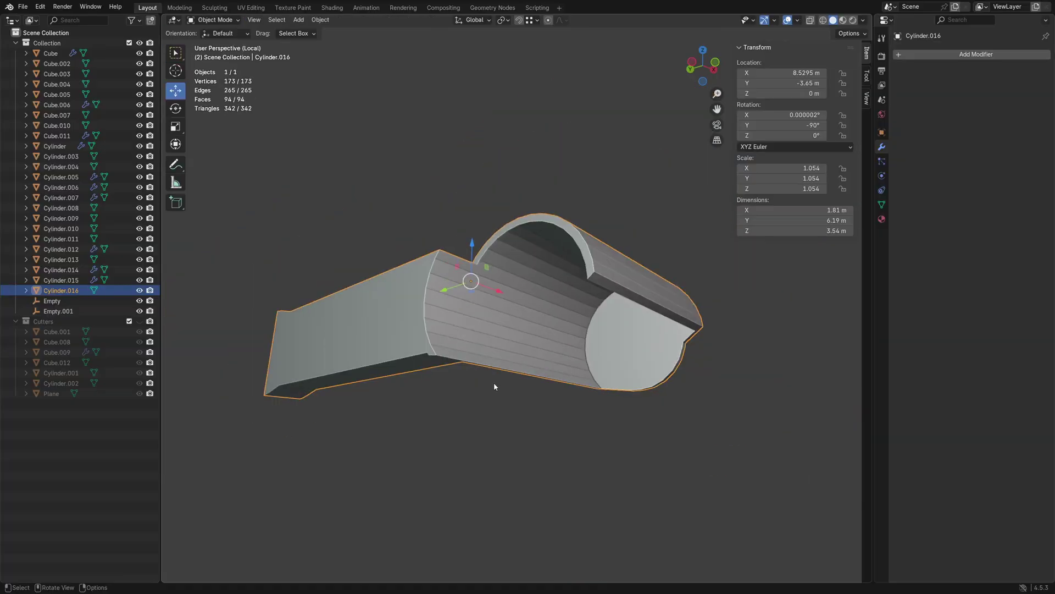
pyautogui.press('KP_Divide')
pyautogui.keyDown('ctrl'); pyautogui.moveTo(587, 379); pyautogui.dragTo(593, 418, button='middle'); pyautogui.keyUp('ctrl')
# Step: Compare the modifier stacks of the original boolean cylinder body and the converted mesh copy beside it
pyautogui.press('a')
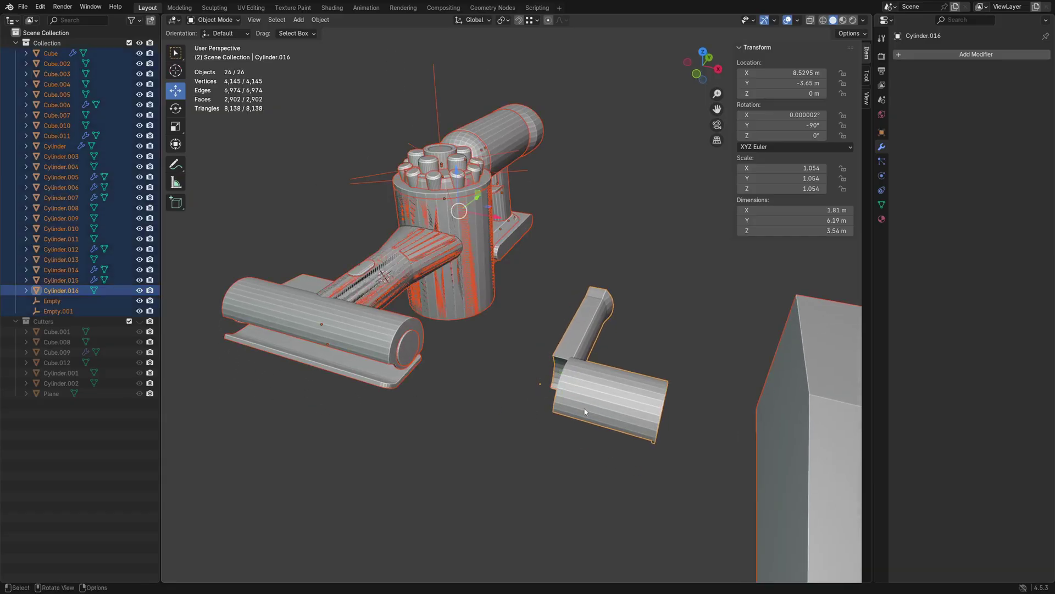
pyautogui.hotkey('alt', 'a')
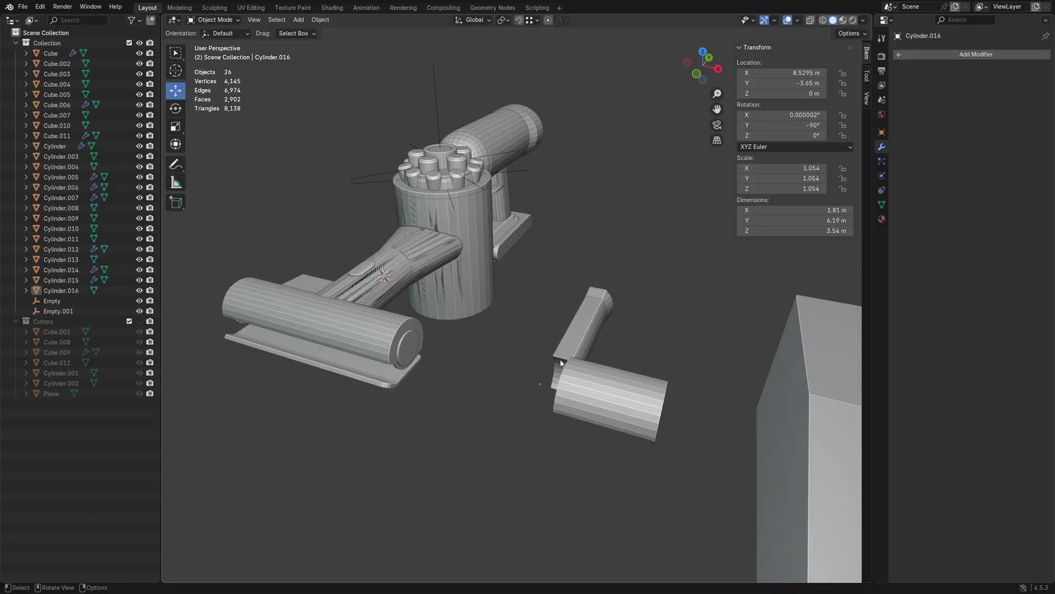
pyautogui.click(449, 282)
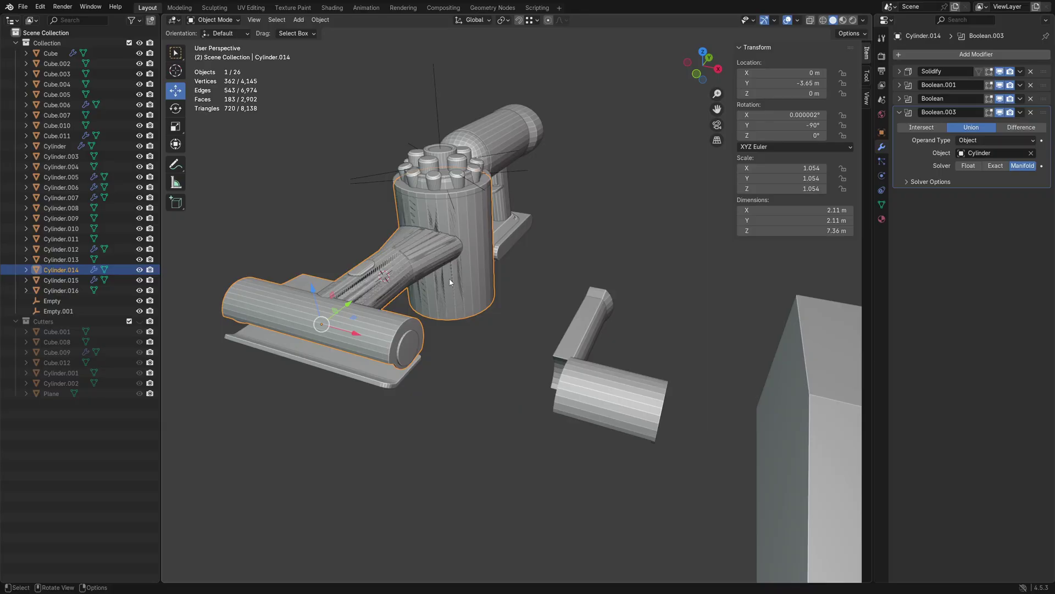
pyautogui.click(559, 389)
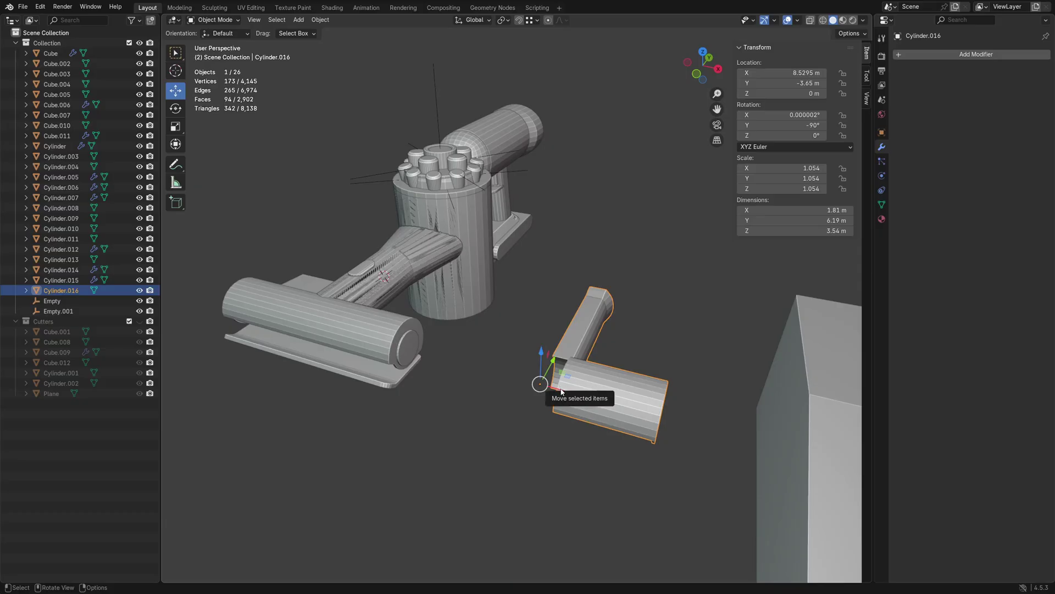
pyautogui.moveTo(561, 390); pyautogui.dragTo(664, 388, button='middle')
pyautogui.hotkey('shift', '1')
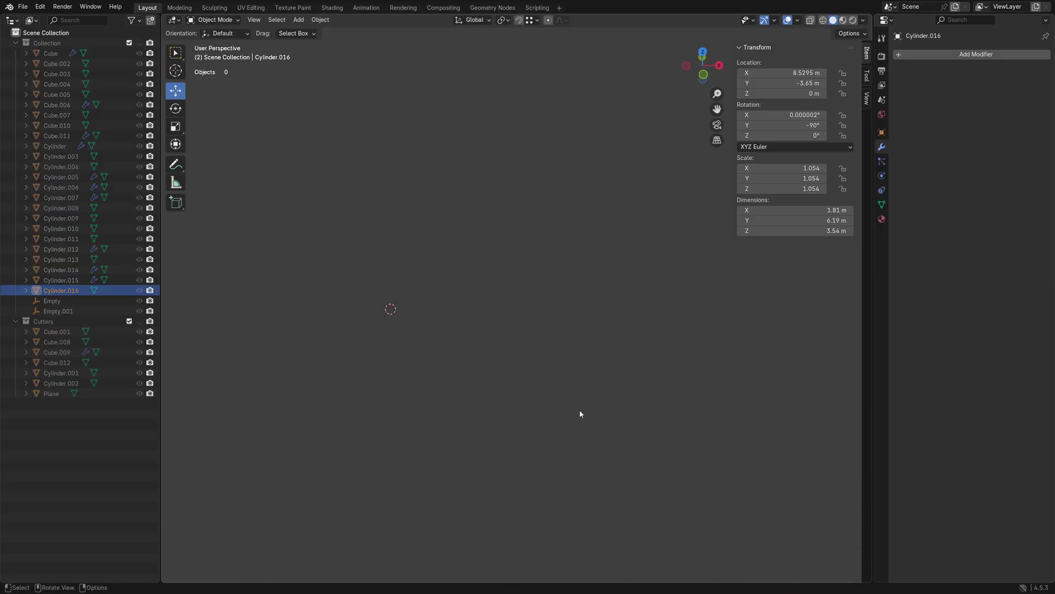
pyautogui.hotkey('ctrl', 'z')
pyautogui.click(556, 393)
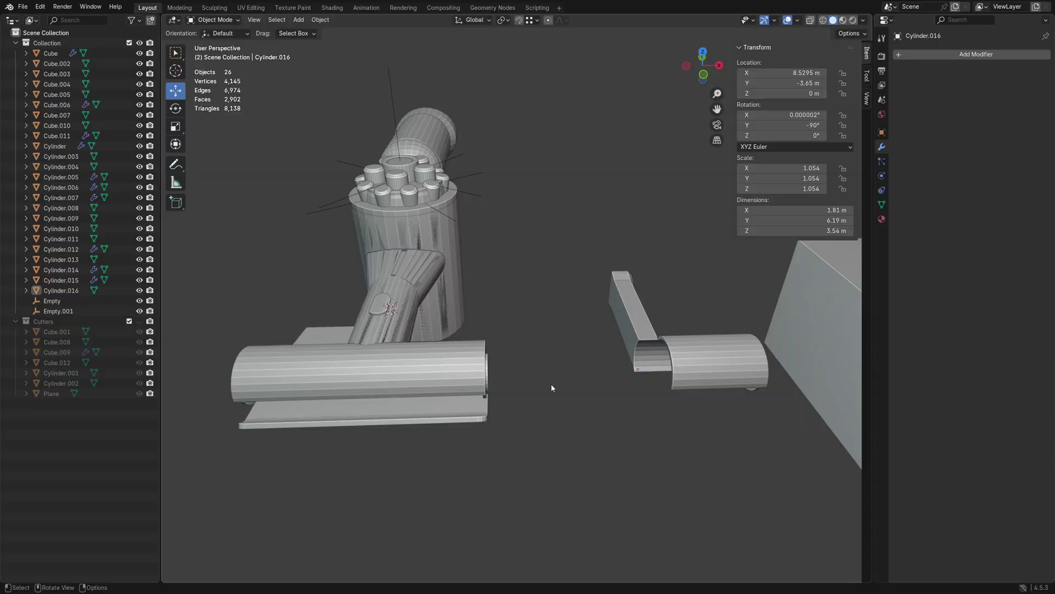
# Step: Collapse the Boolean.003 modifier settings of the original cylinder body and deselect it
pyautogui.click(459, 307)
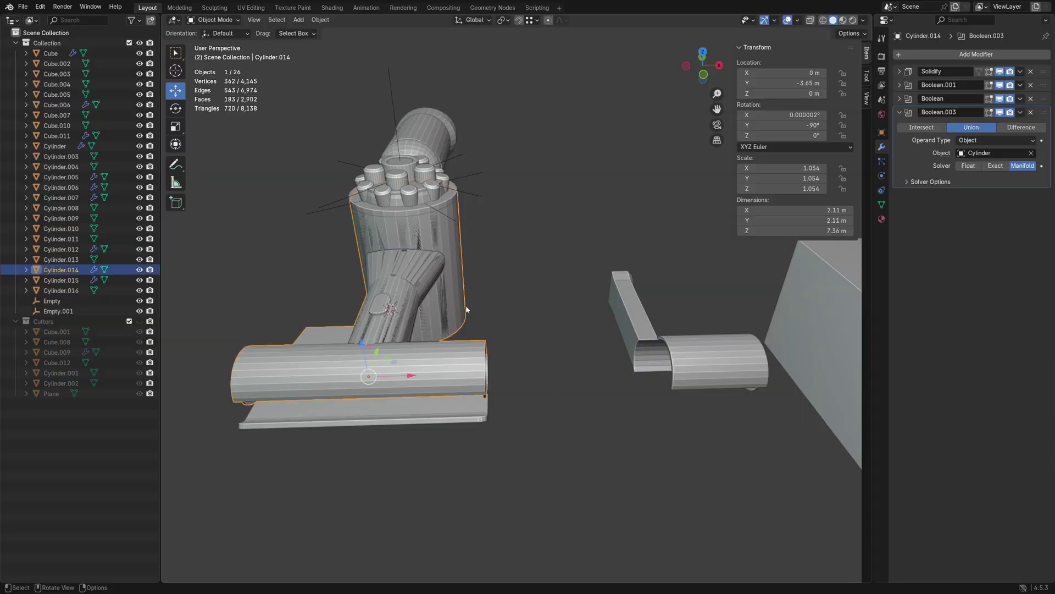
pyautogui.moveTo(674, 361); pyautogui.dragTo(602, 361, button='middle')
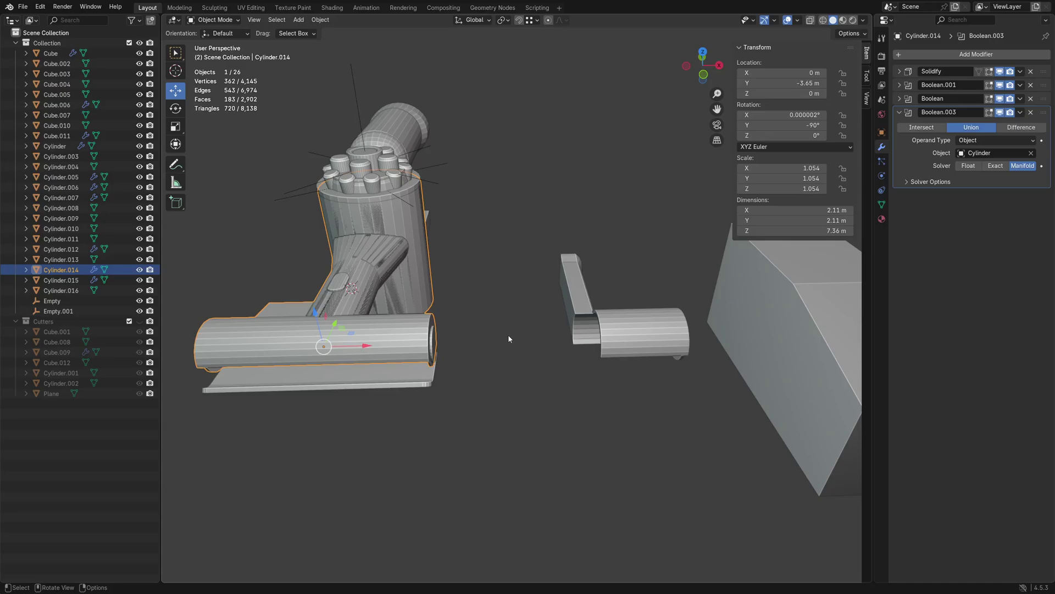
pyautogui.click(899, 113)
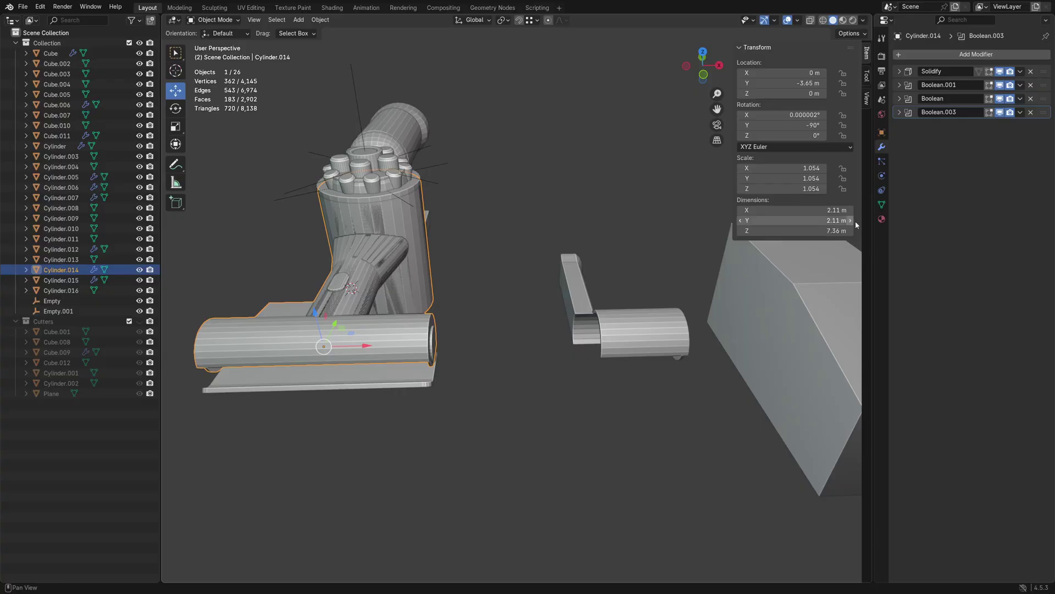
pyautogui.click(578, 407)
# Step: Make the Cutters collection visible again around the original model
pyautogui.scroll(-2, 582, 407)
pyautogui.moveTo(584, 409); pyautogui.dragTo(551, 390, button='middle')
pyautogui.scroll(2, 532, 388)
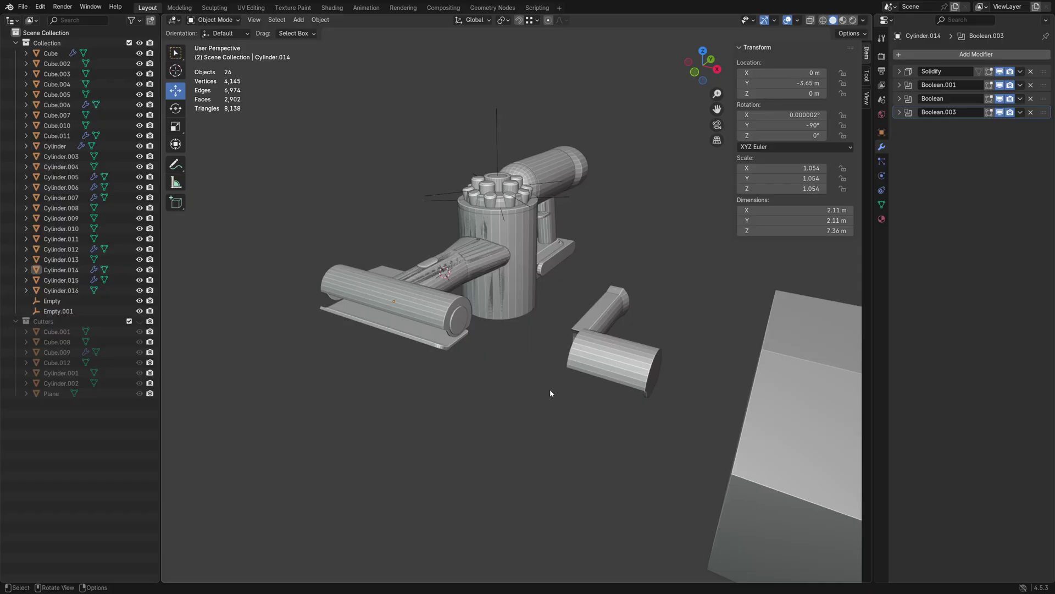
pyautogui.moveTo(534, 306); pyautogui.dragTo(522, 431, button='middle')
pyautogui.hotkey('ctrl', 'z')
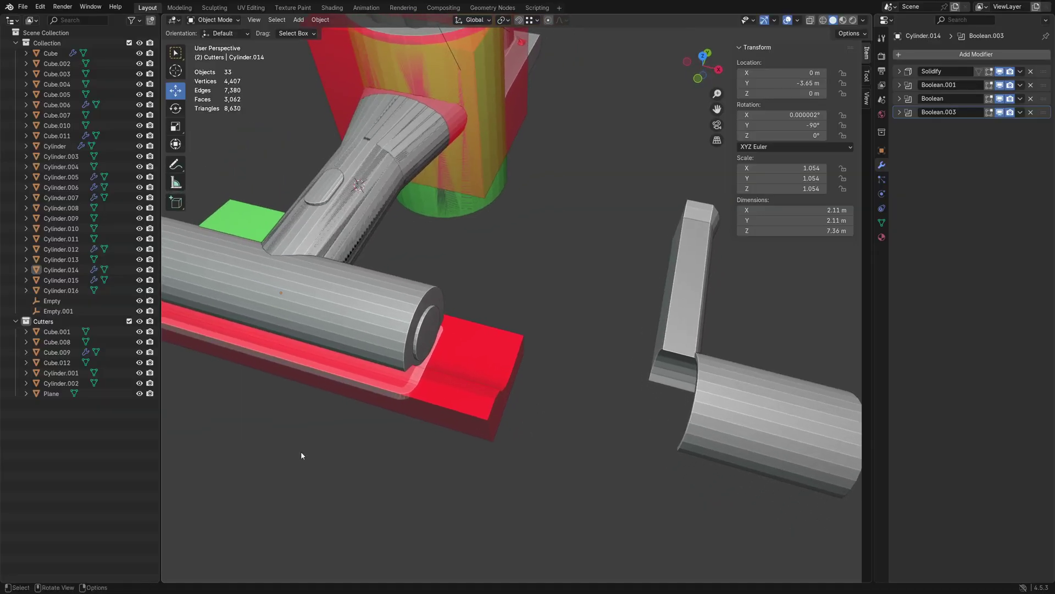